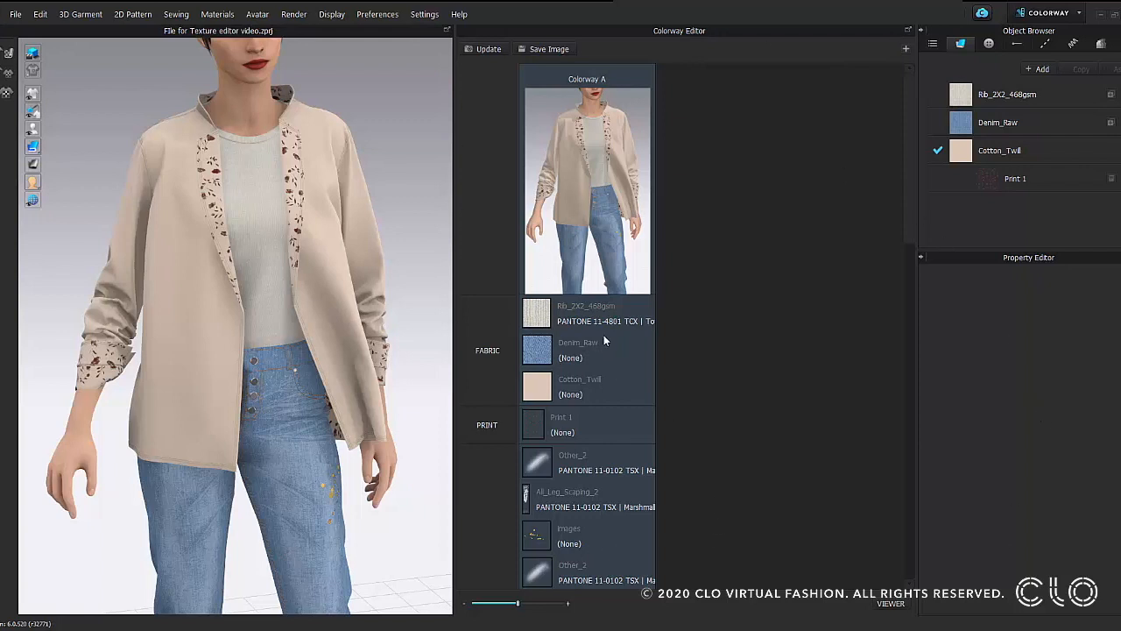
Examine the fabric, print and graphic entries listed for Colorway A.
{"action": "scroll", "coordinate": [604, 335], "scroll_direction": "down", "scroll_amount": 3}
{"action": "scroll", "coordinate": [603, 334], "scroll_direction": "up", "scroll_amount": 3}
{"action": "scroll", "coordinate": [603, 335], "scroll_direction": "down", "scroll_amount": 6}
{"action": "scroll", "coordinate": [604, 335], "scroll_direction": "up", "scroll_amount": 5}
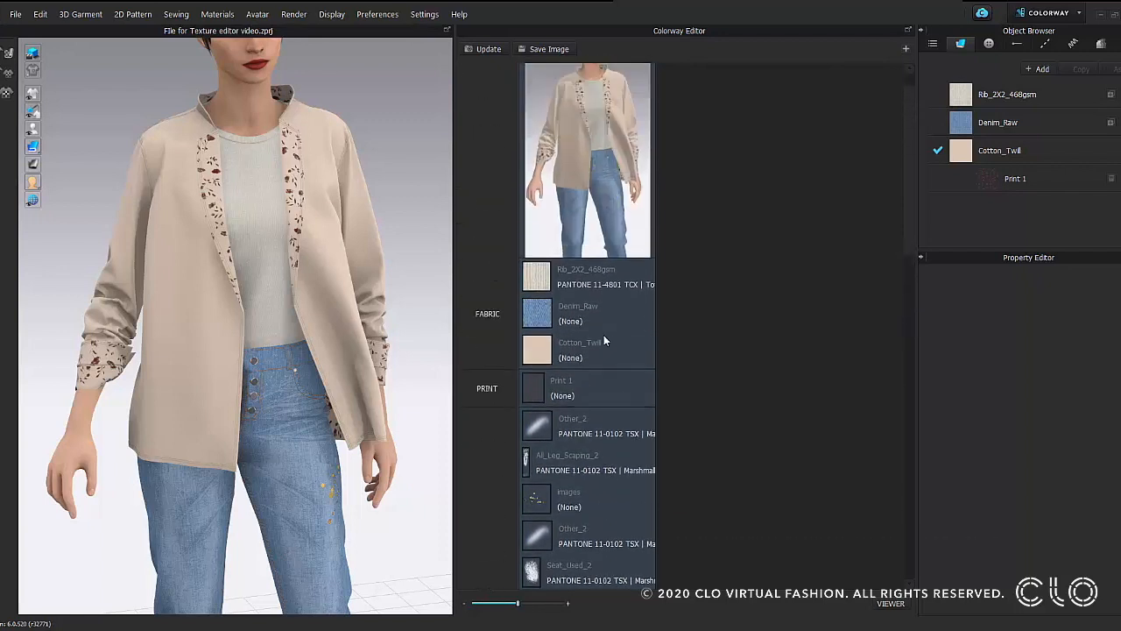
{"action": "scroll", "coordinate": [604, 339], "scroll_direction": "up", "scroll_amount": 1}
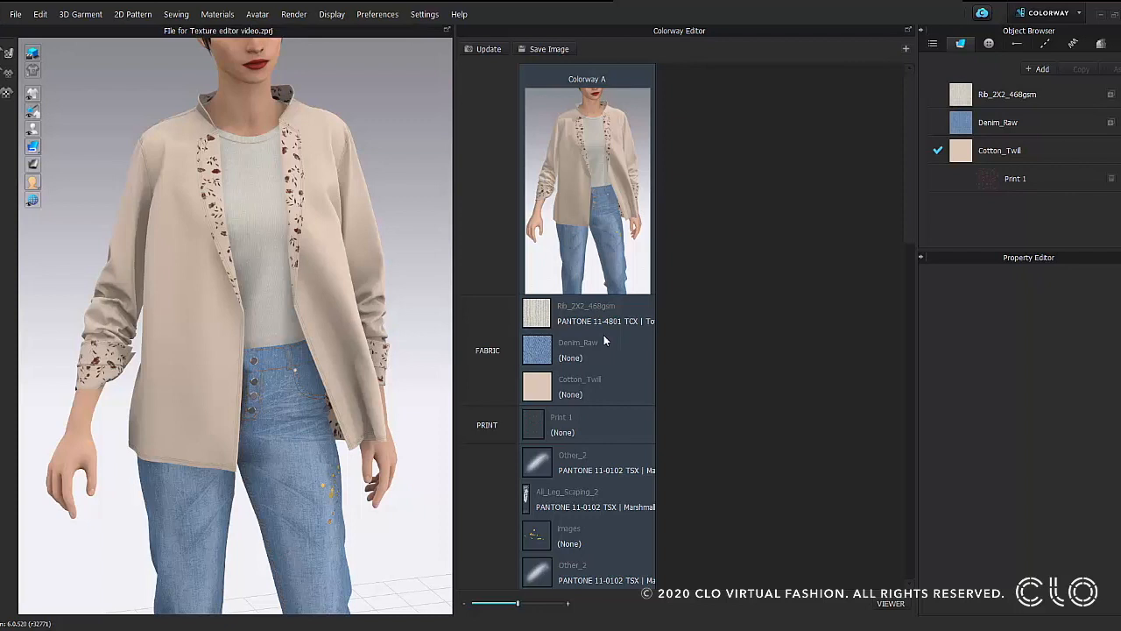
{"action": "scroll", "coordinate": [604, 334], "scroll_direction": "down", "scroll_amount": 8}
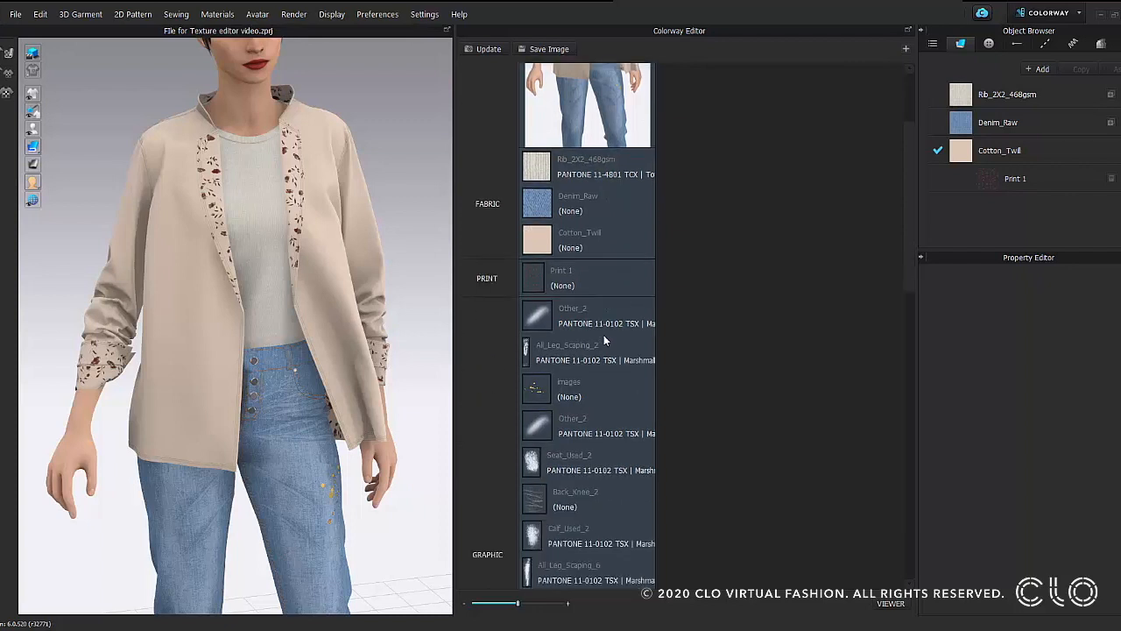
{"action": "scroll", "coordinate": [604, 339], "scroll_direction": "down", "scroll_amount": 10}
{"action": "scroll", "coordinate": [604, 339], "scroll_direction": "up", "scroll_amount": 7}
{"action": "scroll", "coordinate": [603, 334], "scroll_direction": "up", "scroll_amount": 11}
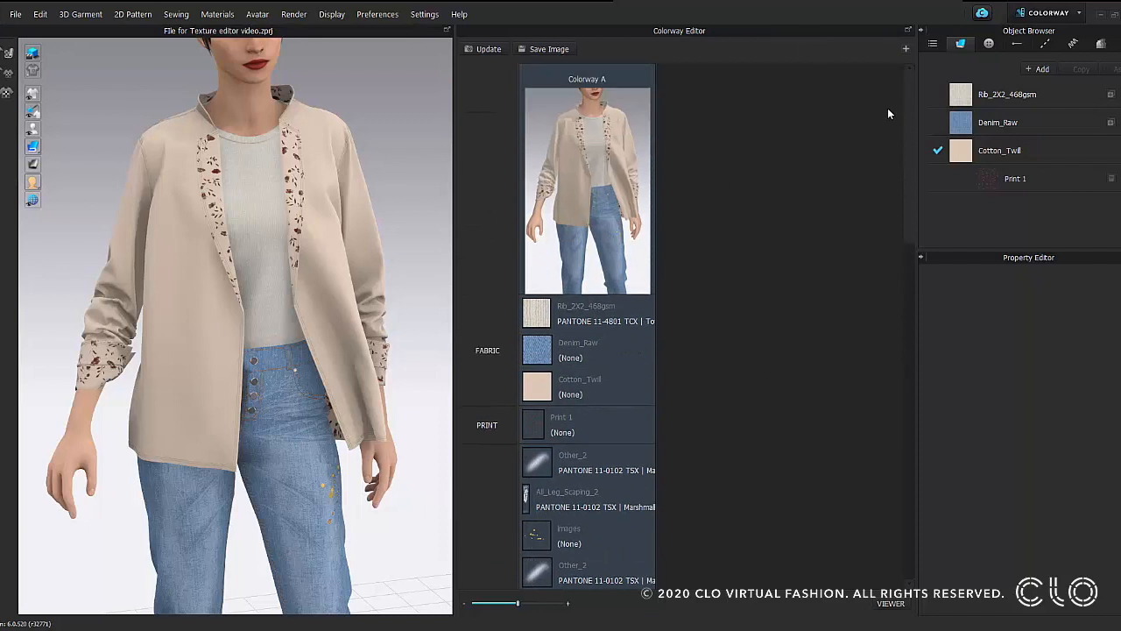
Duplicate Colorway A and rename the copy Colorway B.
{"action": "left_click", "coordinate": [906, 49]}
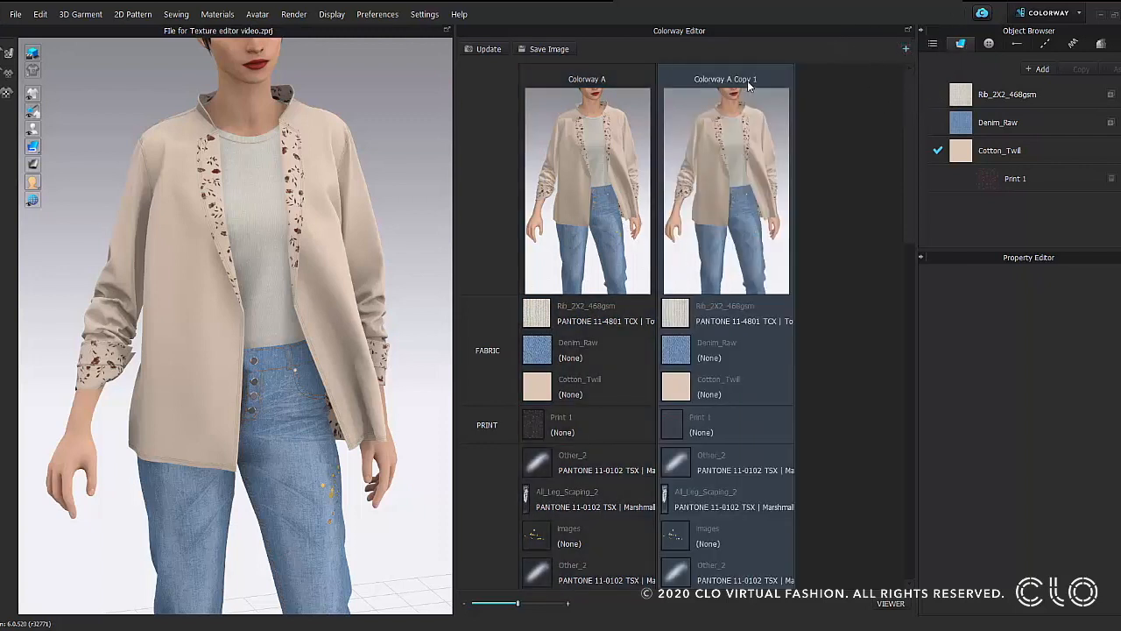
{"action": "double_click", "coordinate": [758, 79]}
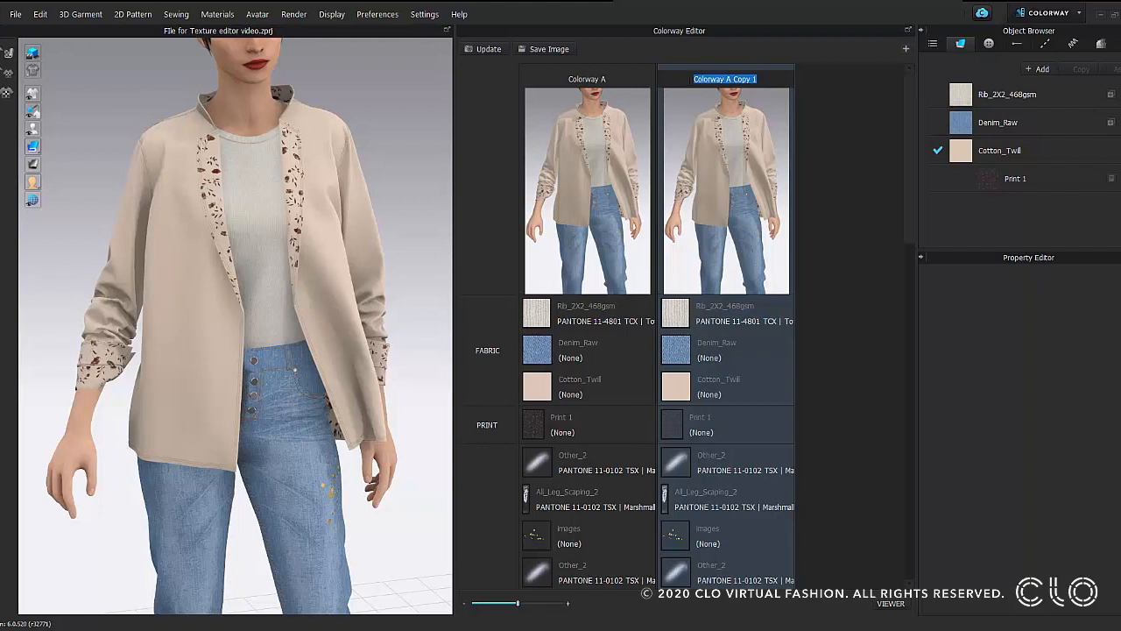
{"action": "type", "text": "Colorway B"}
{"action": "left_click", "coordinate": [841, 176]}
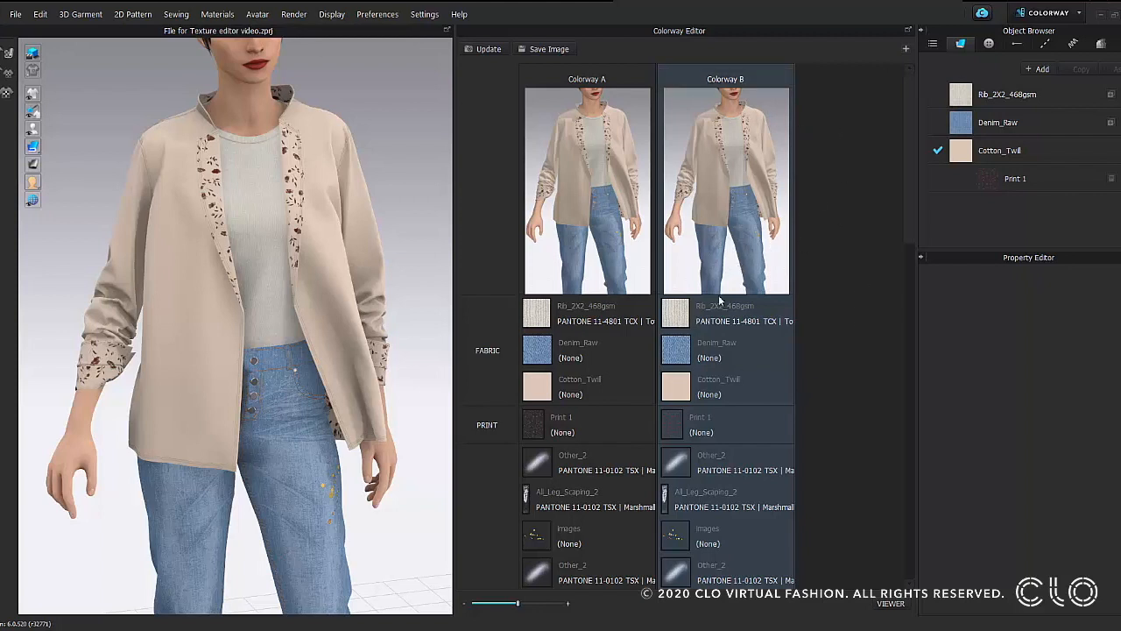
Open the Cotton_Twill fabric's texture in the Texture Editor and expand its texture options.
{"action": "left_click", "coordinate": [1048, 151]}
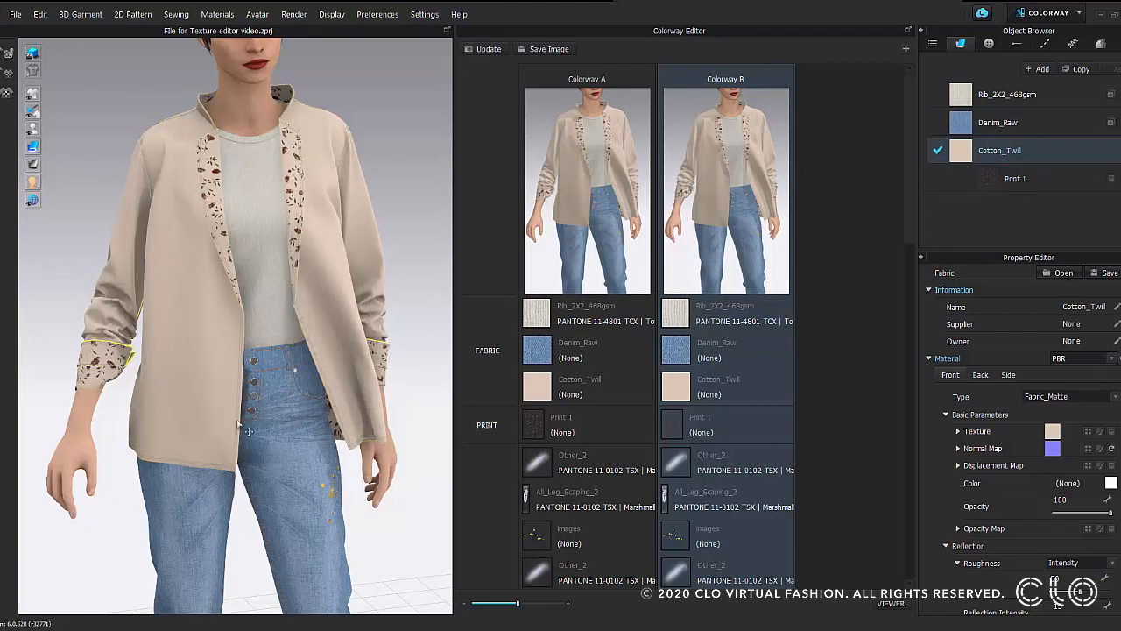
{"action": "left_click", "coordinate": [1100, 433]}
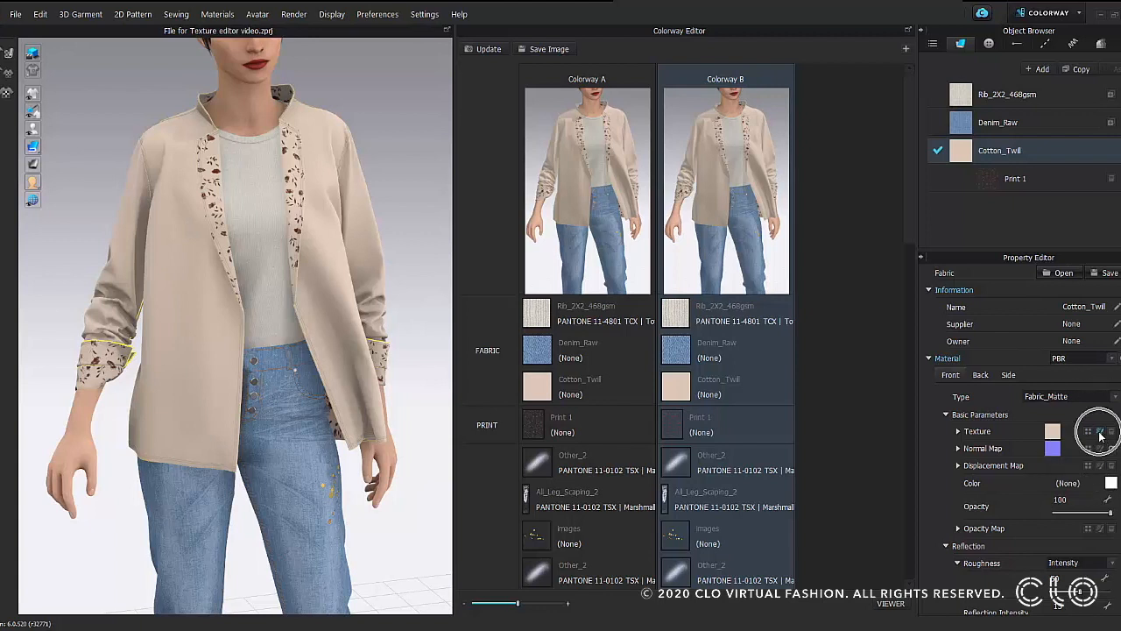
{"action": "left_click", "coordinate": [1100, 433]}
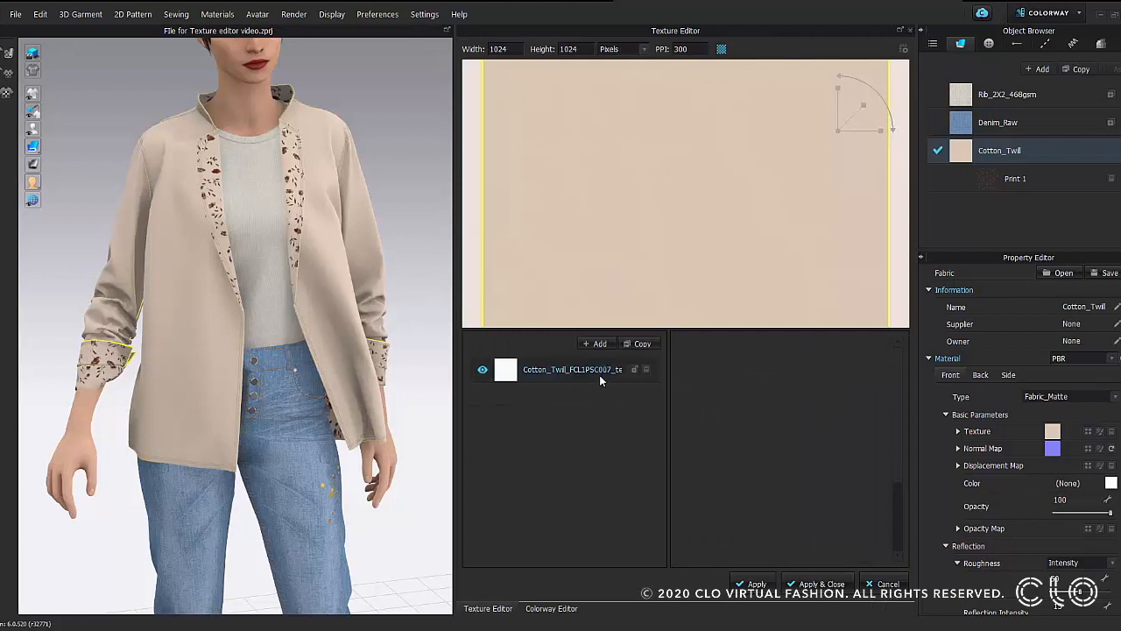
{"action": "left_click", "coordinate": [957, 431]}
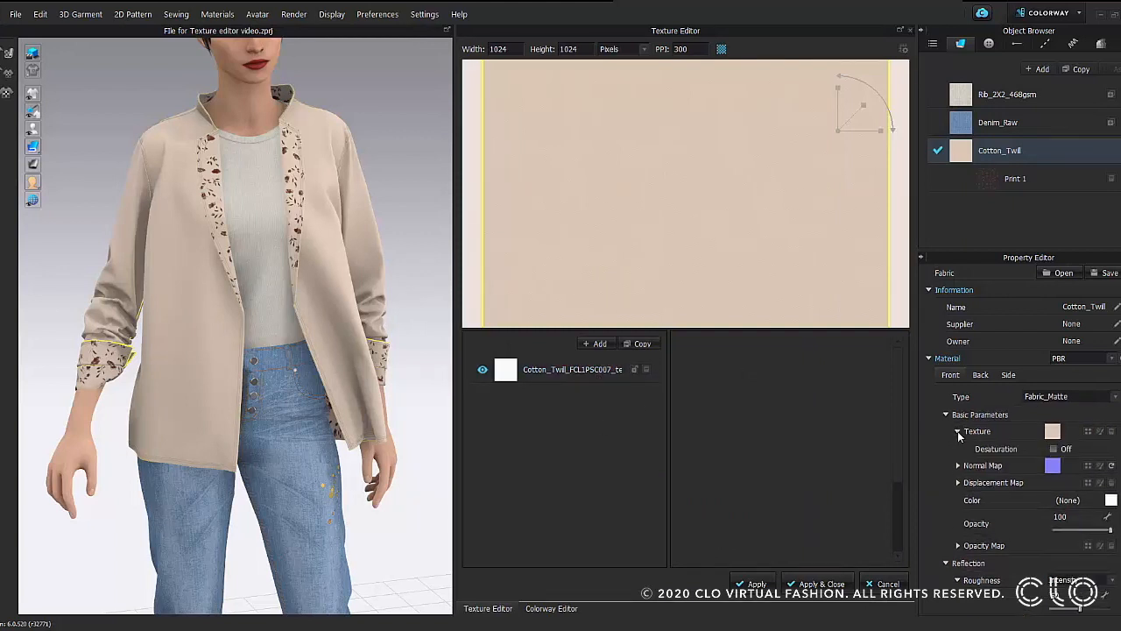
Recolor the Cotton_Twill base texture layer to the dark navy swatch #353E50.
{"action": "left_click", "coordinate": [601, 373]}
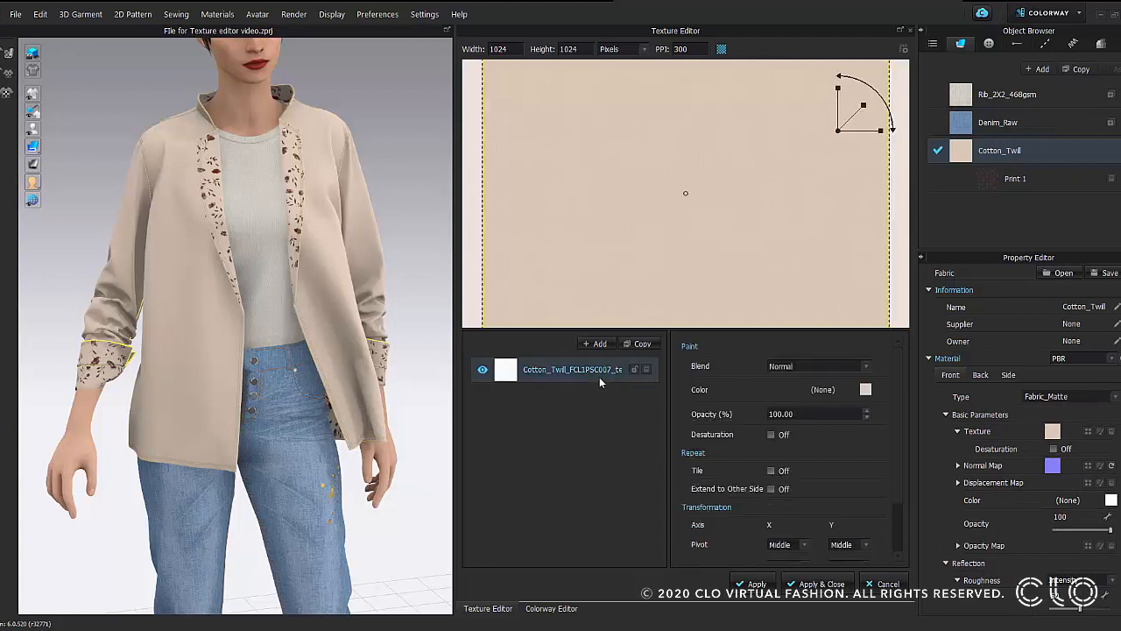
{"action": "scroll", "coordinate": [715, 213], "scroll_direction": "down", "scroll_amount": 5}
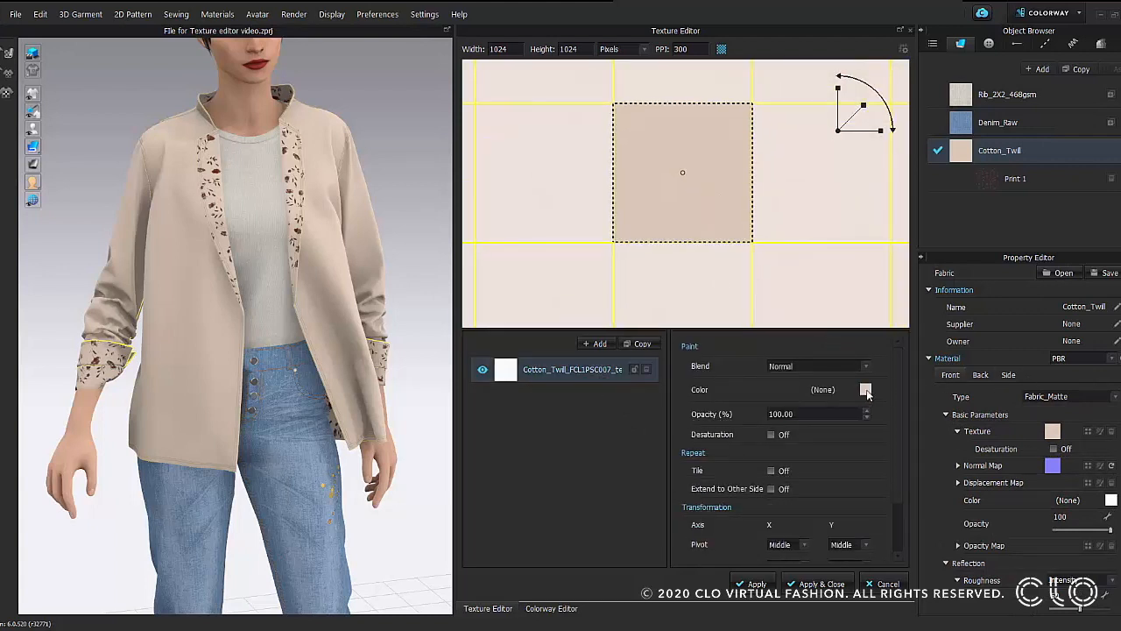
{"action": "left_click", "coordinate": [865, 391]}
{"action": "left_click", "coordinate": [465, 326]}
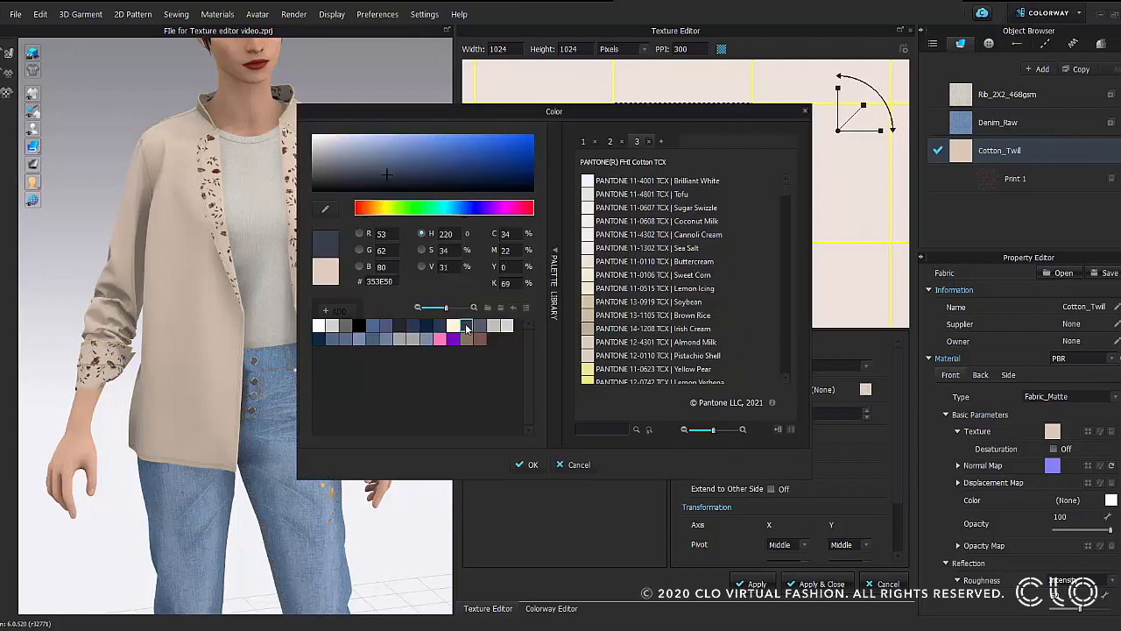
{"action": "left_click", "coordinate": [533, 465]}
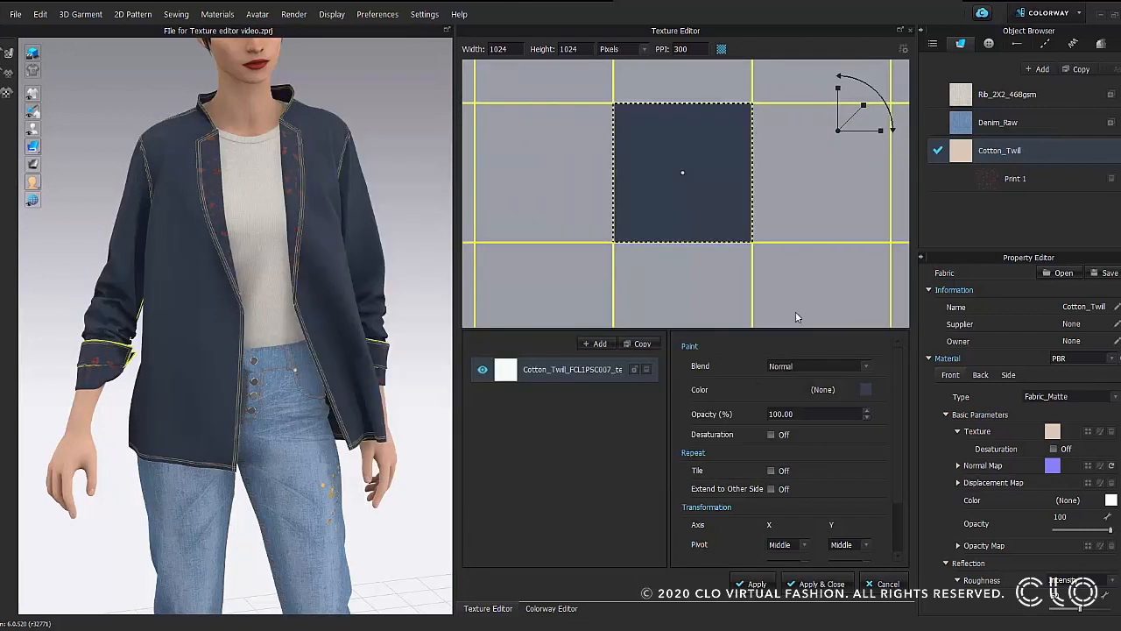
Add the "Splatter and lines" image from the Artwork folder as a new texture layer.
{"action": "left_click", "coordinate": [606, 345]}
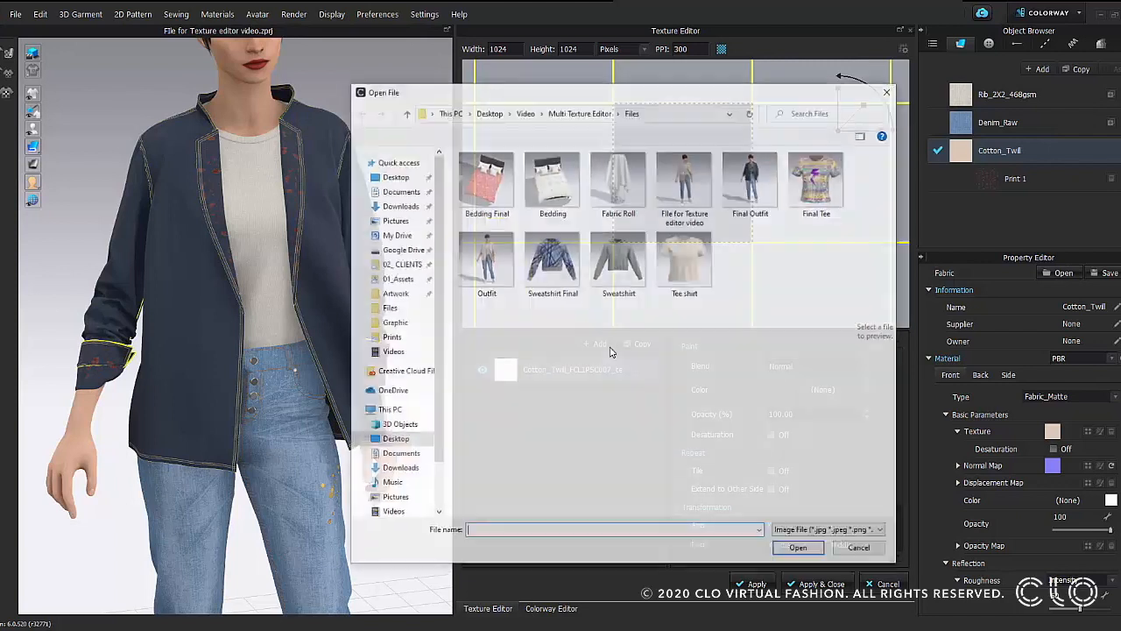
{"action": "left_click", "coordinate": [580, 111]}
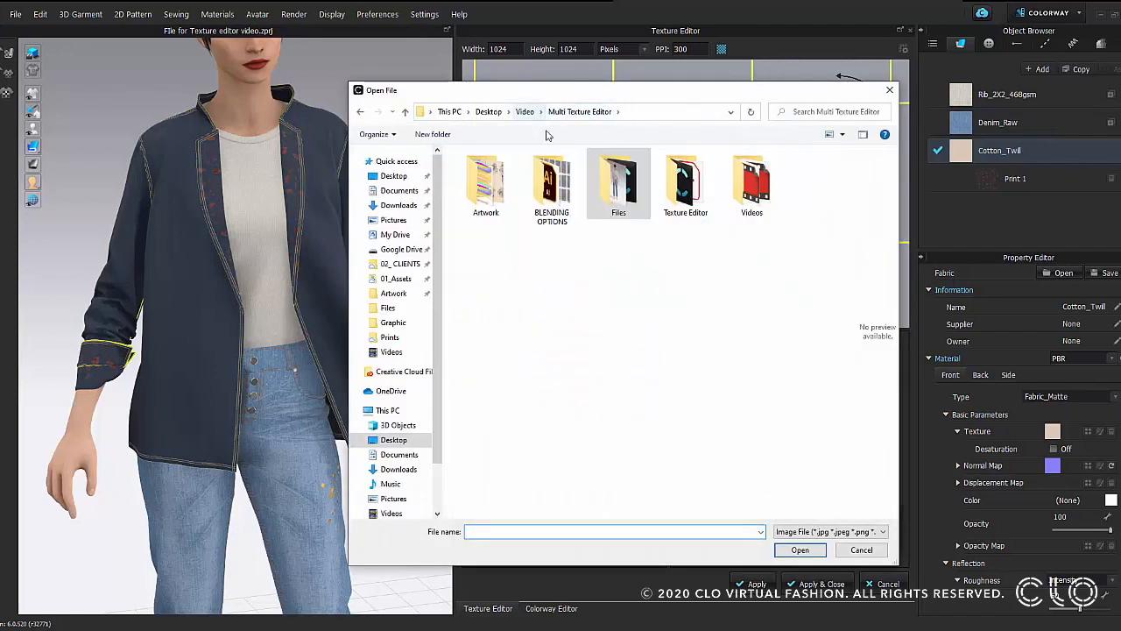
{"action": "double_click", "coordinate": [487, 184]}
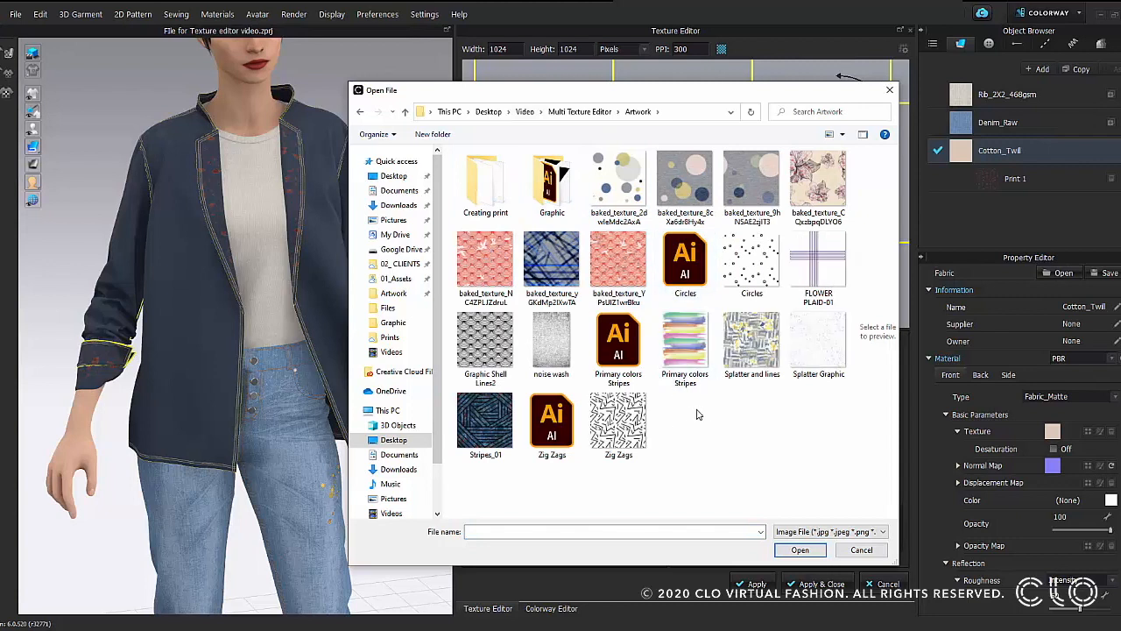
{"action": "left_click", "coordinate": [752, 346]}
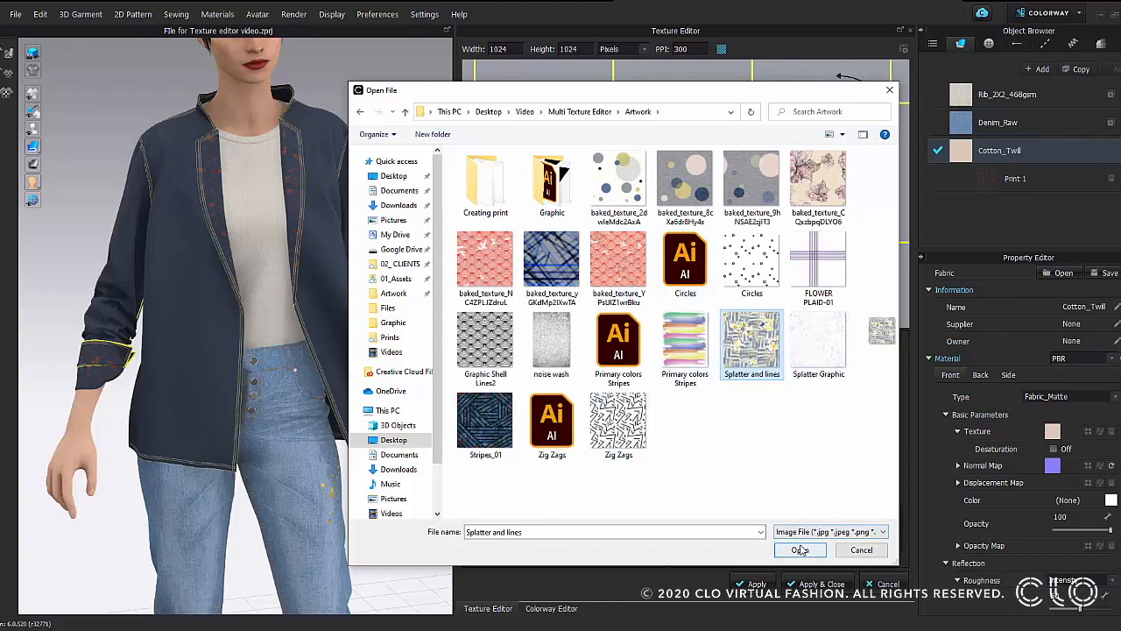
{"action": "left_click", "coordinate": [799, 549]}
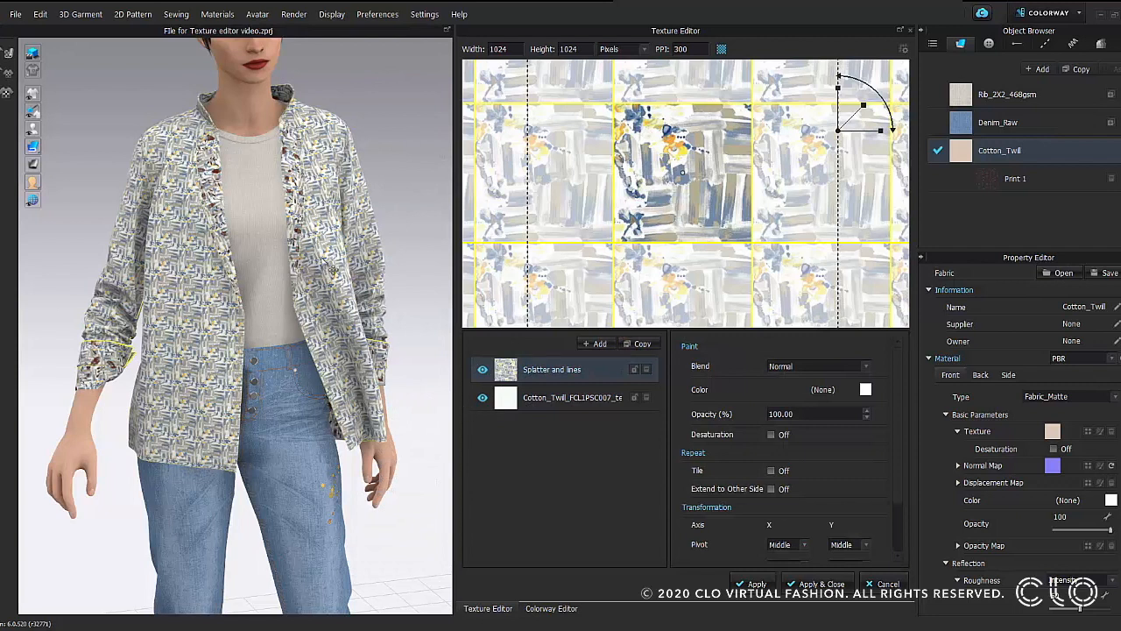
Scale the Splatter and lines layer to roughly fill one repeat square, and turn on its Tile and Desaturation options.
{"action": "left_click_drag", "start_coordinate": [866, 99], "coordinate": [857, 124]}
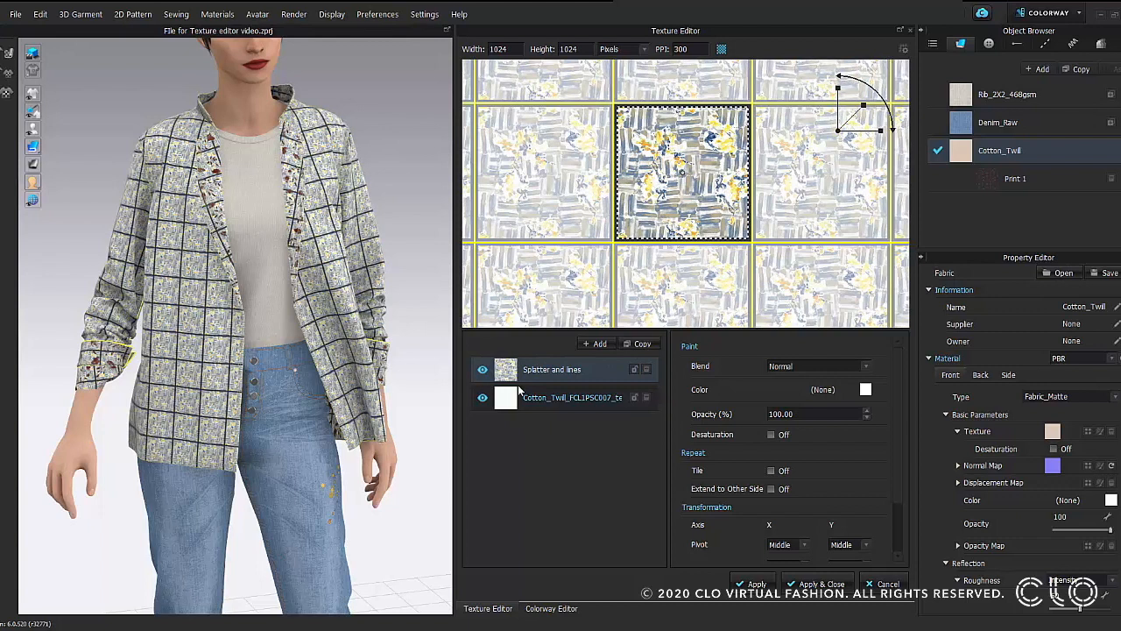
{"action": "left_click", "coordinate": [771, 471]}
{"action": "left_click", "coordinate": [772, 435]}
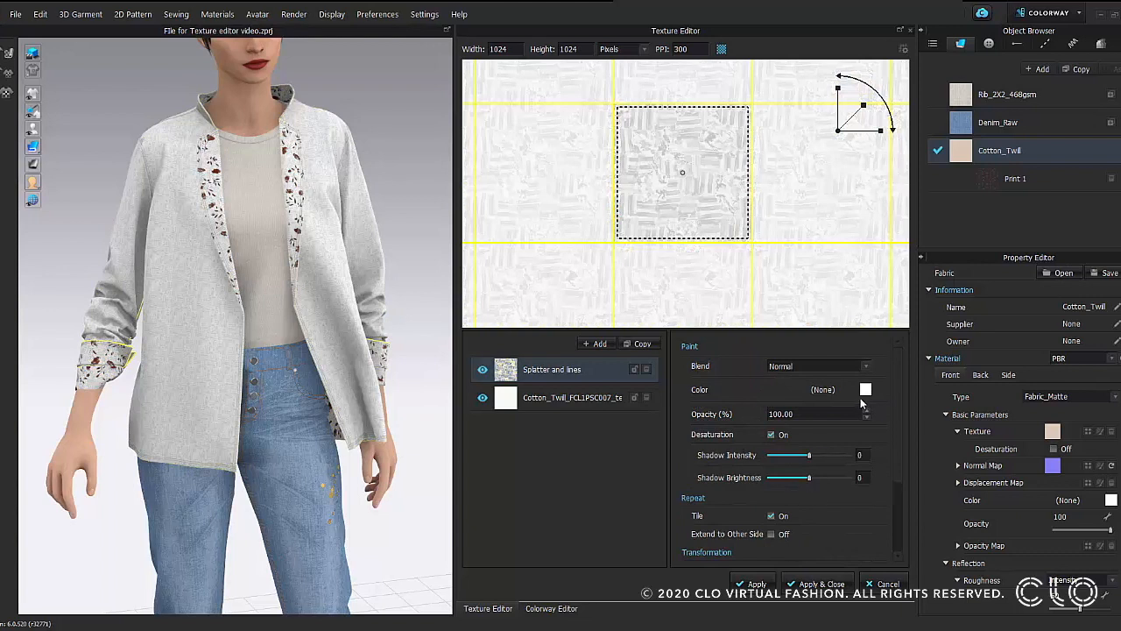
Set the Splatter and lines layer to Multiply blending, with shadow intensity 50 and shadow brightness -8.
{"action": "left_click", "coordinate": [865, 368]}
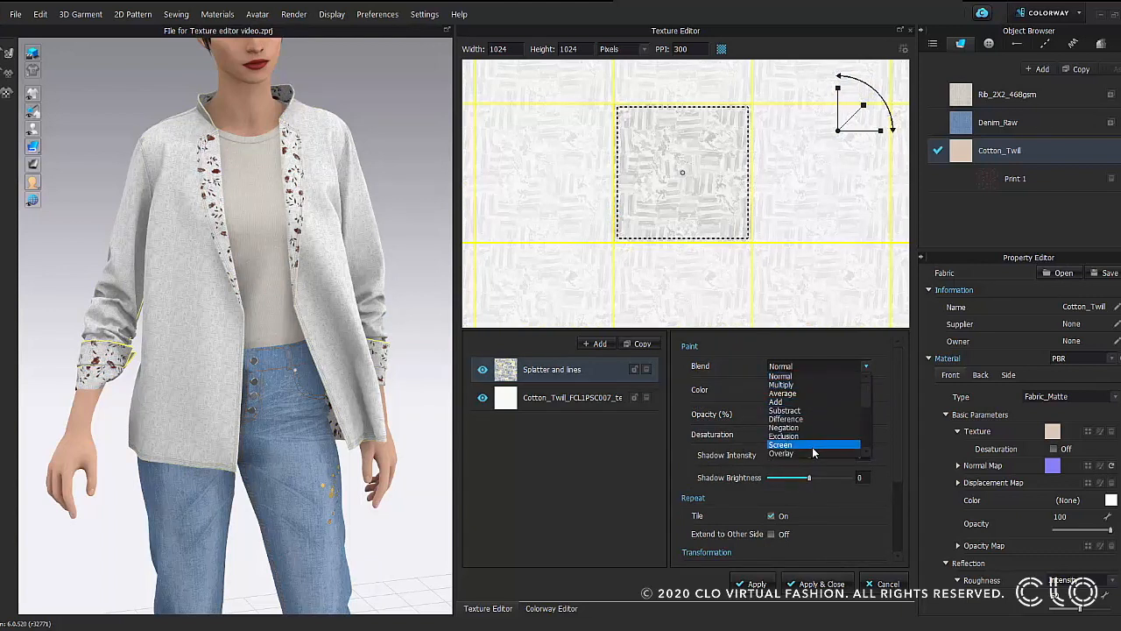
{"action": "left_click", "coordinate": [813, 385]}
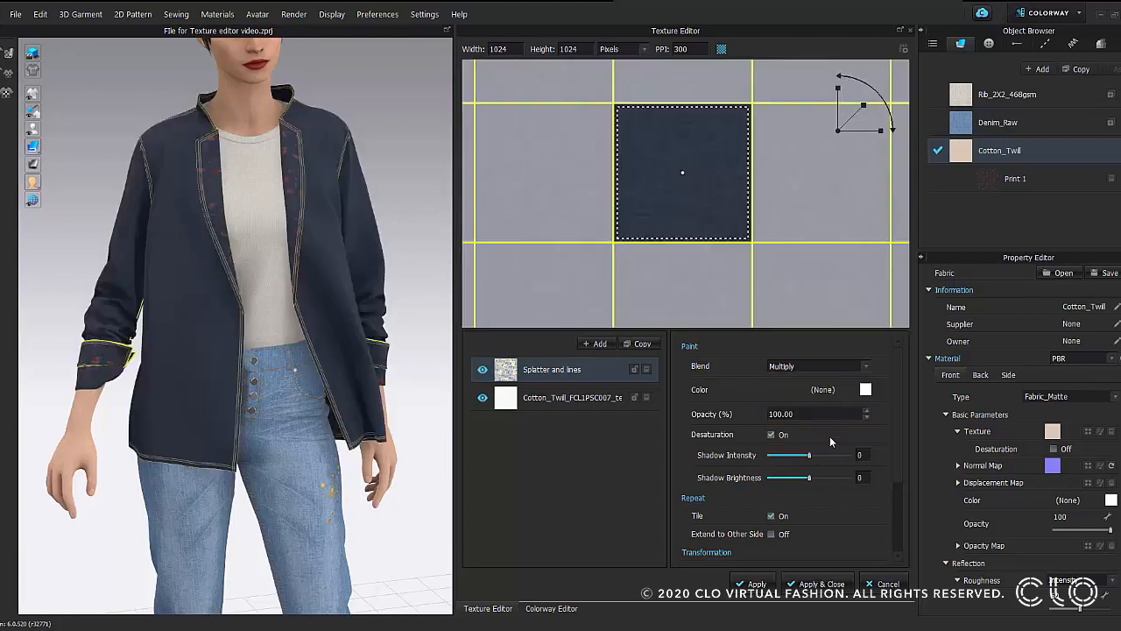
{"action": "left_click_drag", "start_coordinate": [839, 455], "coordinate": [873, 456]}
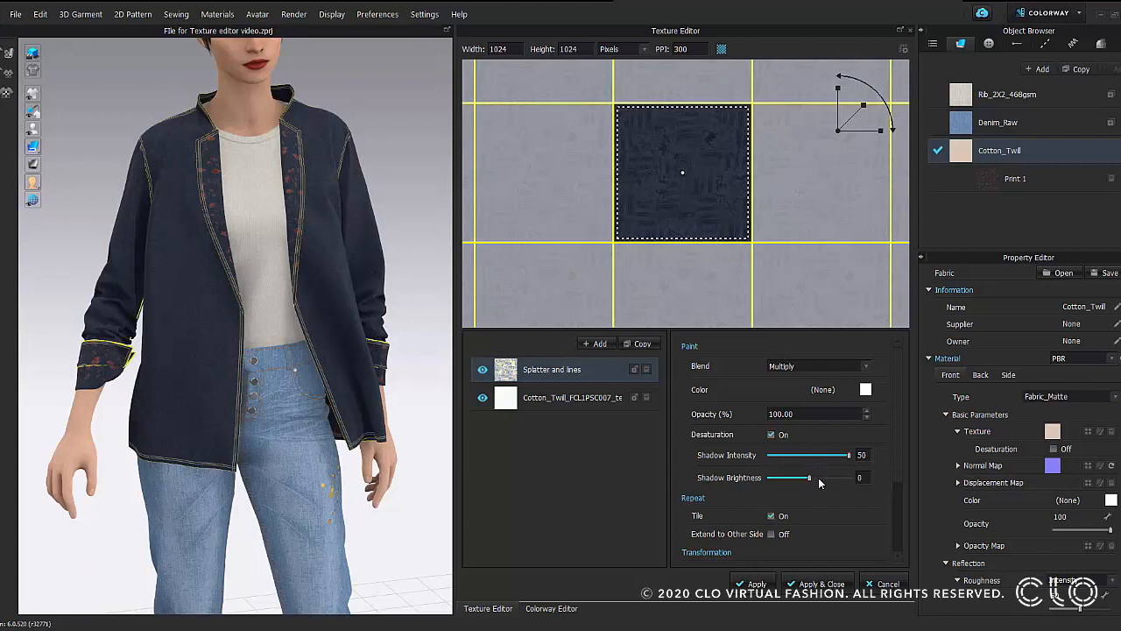
{"action": "mouse_move", "coordinate": [807, 480]}
{"action": "left_mouse_down"}
{"action": "mouse_move", "coordinate": [783, 480]}
{"action": "mouse_move", "coordinate": [800, 481]}
{"action": "left_mouse_up"}
Compare the Overlay and Exclusion blend modes on the Splatter and lines layer and keep Overlay.
{"action": "left_click", "coordinate": [867, 368]}
{"action": "left_click", "coordinate": [805, 454]}
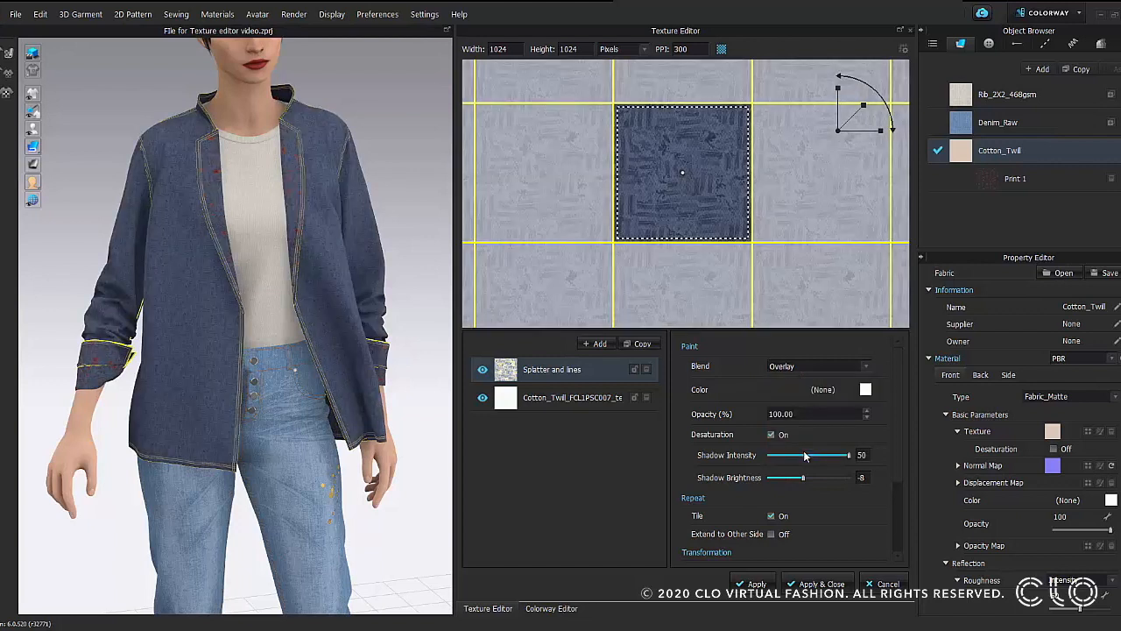
{"action": "left_click", "coordinate": [862, 367]}
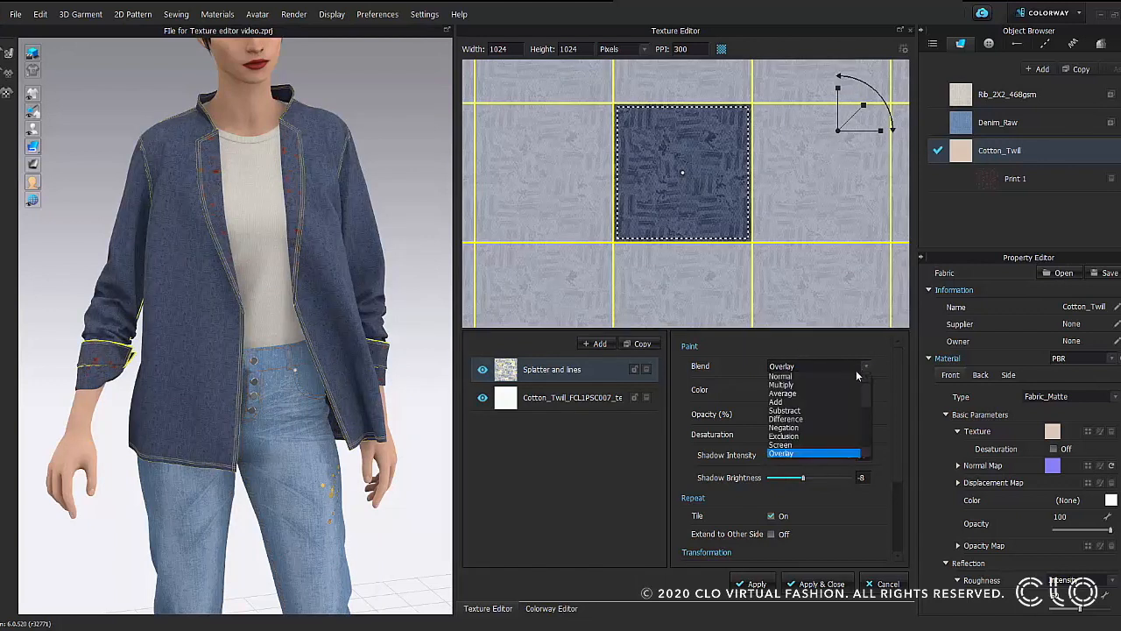
{"action": "left_click", "coordinate": [824, 435]}
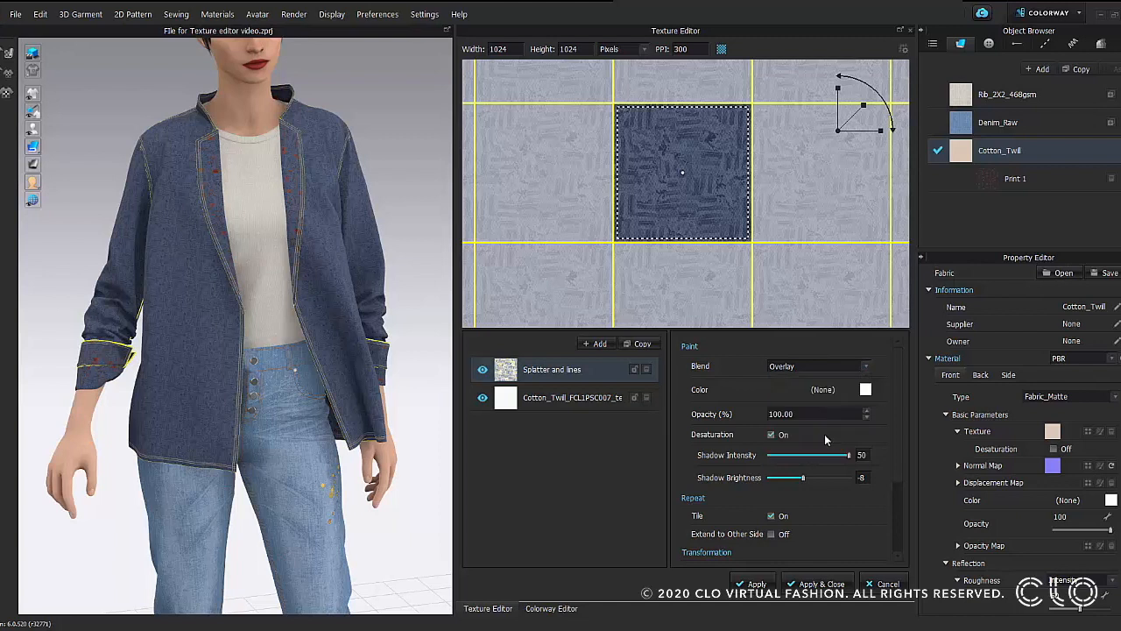
{"action": "left_click", "coordinate": [853, 365]}
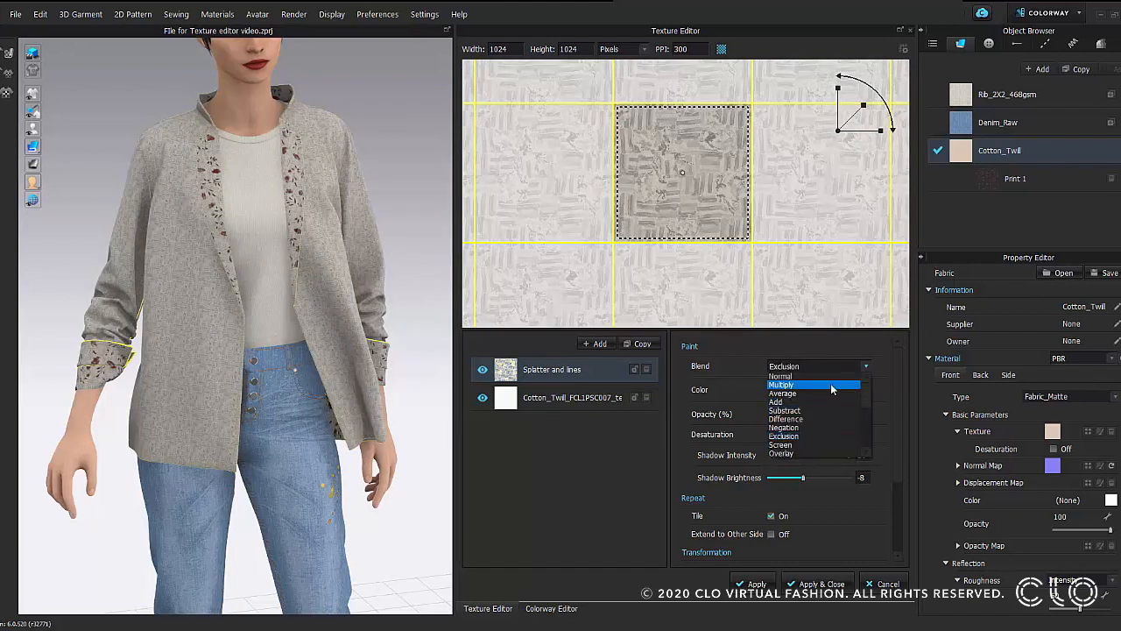
{"action": "left_click", "coordinate": [822, 452]}
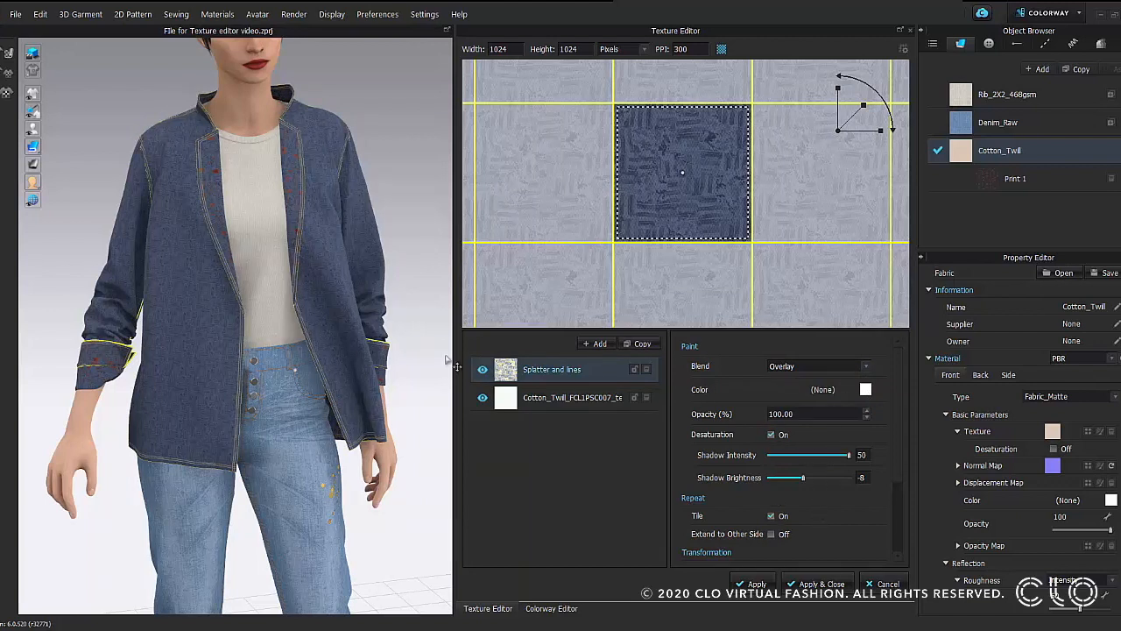
Check the blended texture up close on the jacket and apply it to the Cotton_Twill fabric.
{"action": "scroll", "coordinate": [329, 339], "scroll_direction": "up", "scroll_amount": 2}
{"action": "scroll", "coordinate": [330, 338], "scroll_direction": "up", "scroll_amount": 1}
{"action": "middle_click_drag", "start_coordinate": [329, 363], "coordinate": [330, 416]}
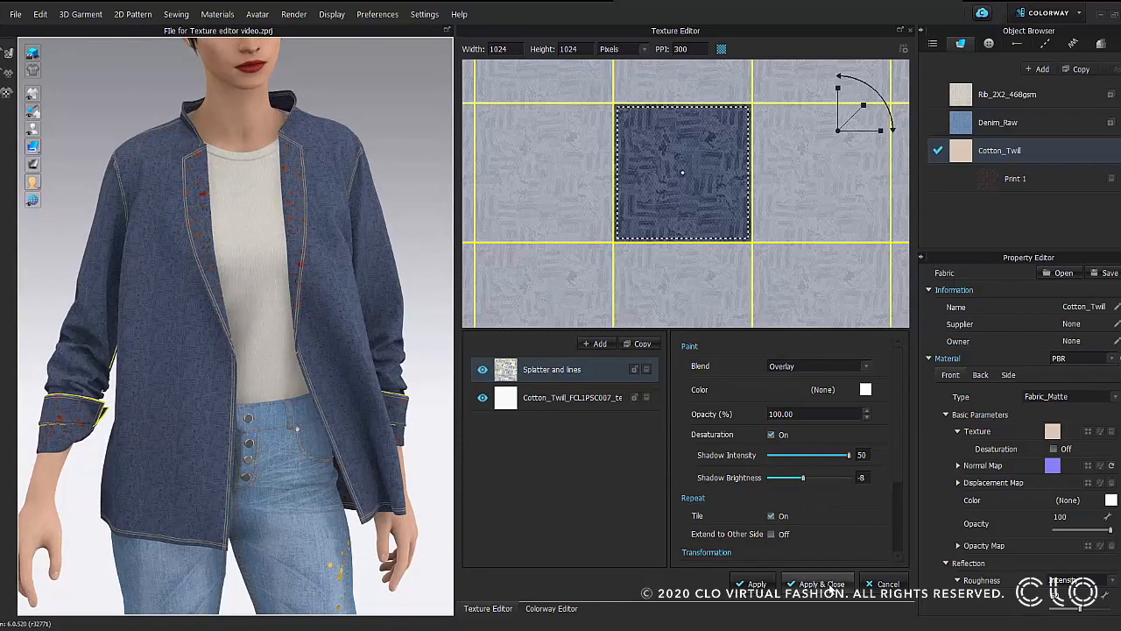
{"action": "left_click", "coordinate": [756, 583]}
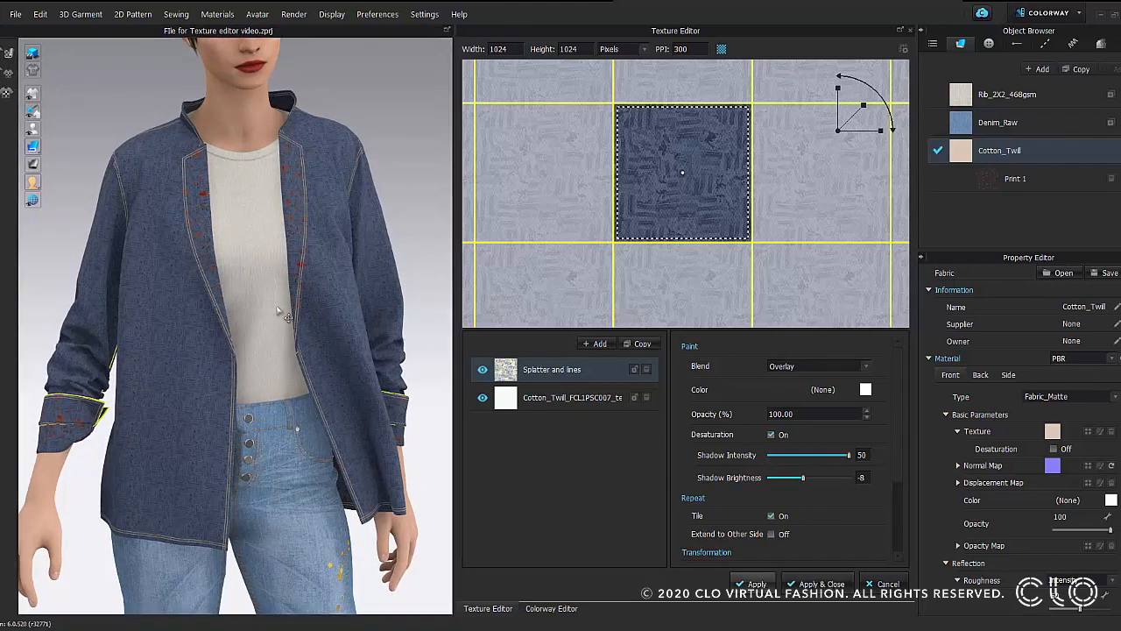
Enlarge the applied texture pattern on the jacket in the 3D view with the Edit Texture tool.
{"action": "left_click", "coordinate": [7, 56]}
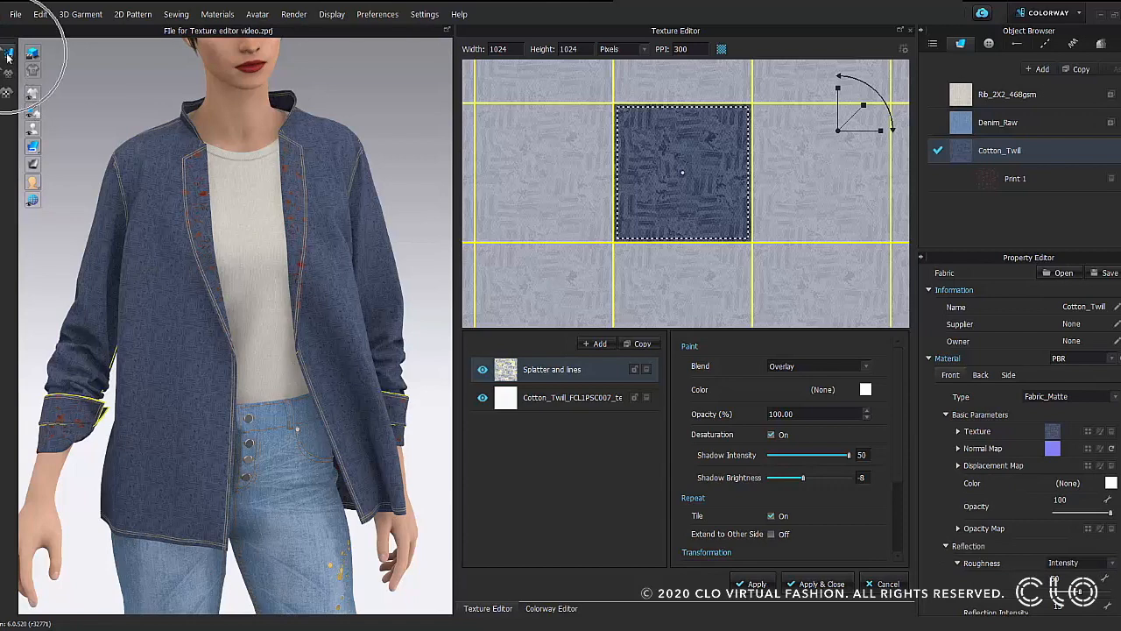
{"action": "left_click", "coordinate": [318, 335]}
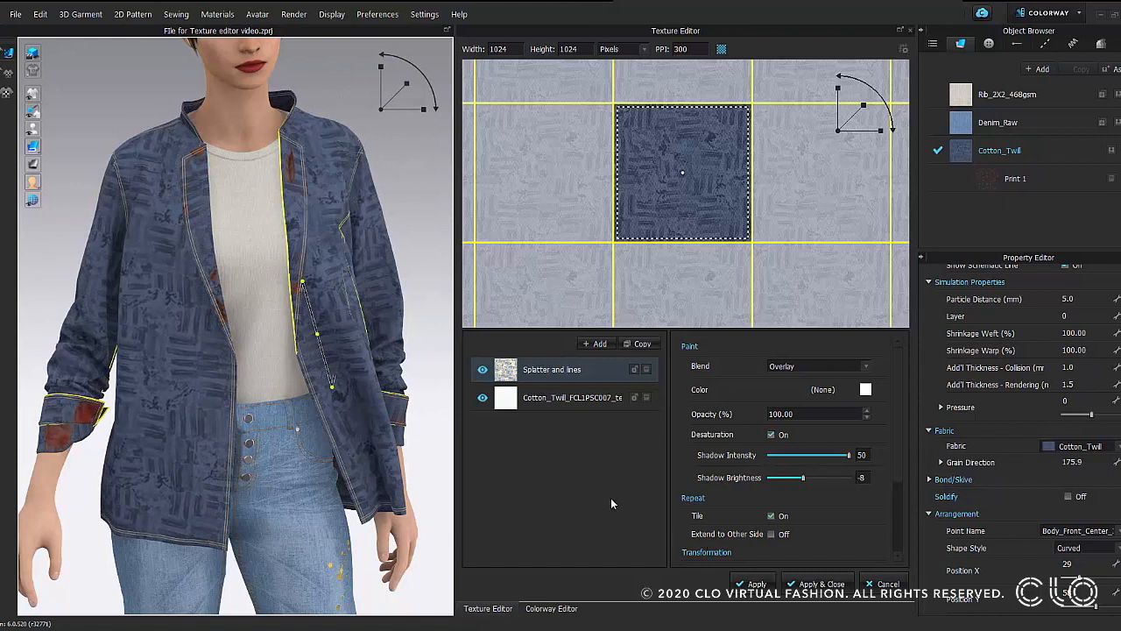
Compare Average and Multiply blending on the Splatter and lines layer and return it to Overlay.
{"action": "left_click", "coordinate": [867, 366]}
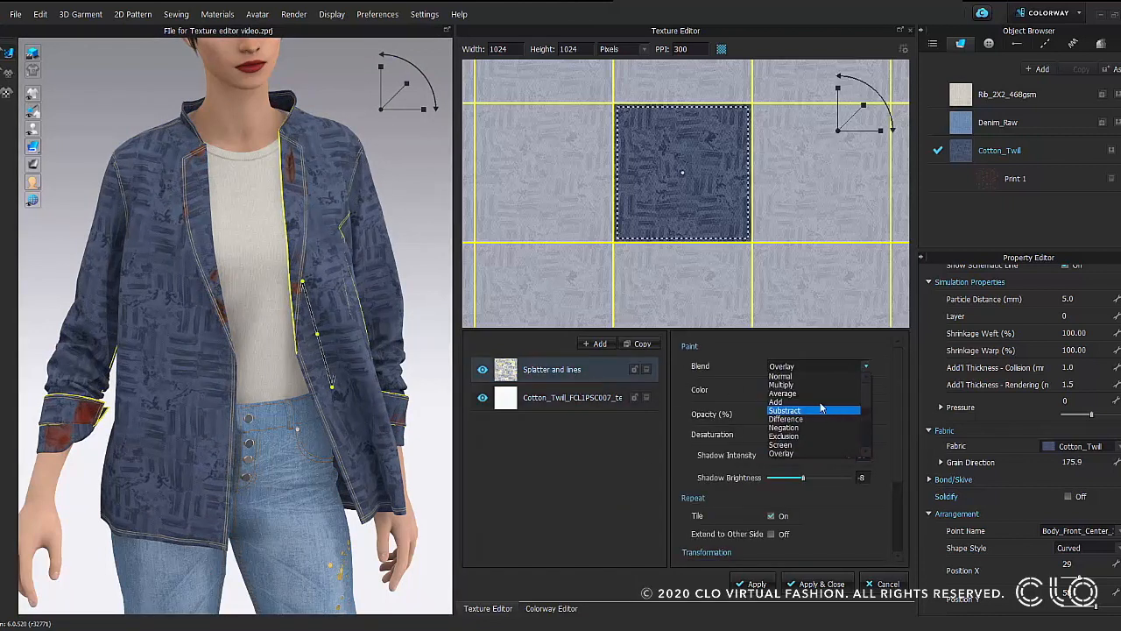
{"action": "left_click", "coordinate": [788, 393]}
{"action": "left_click", "coordinate": [867, 366]}
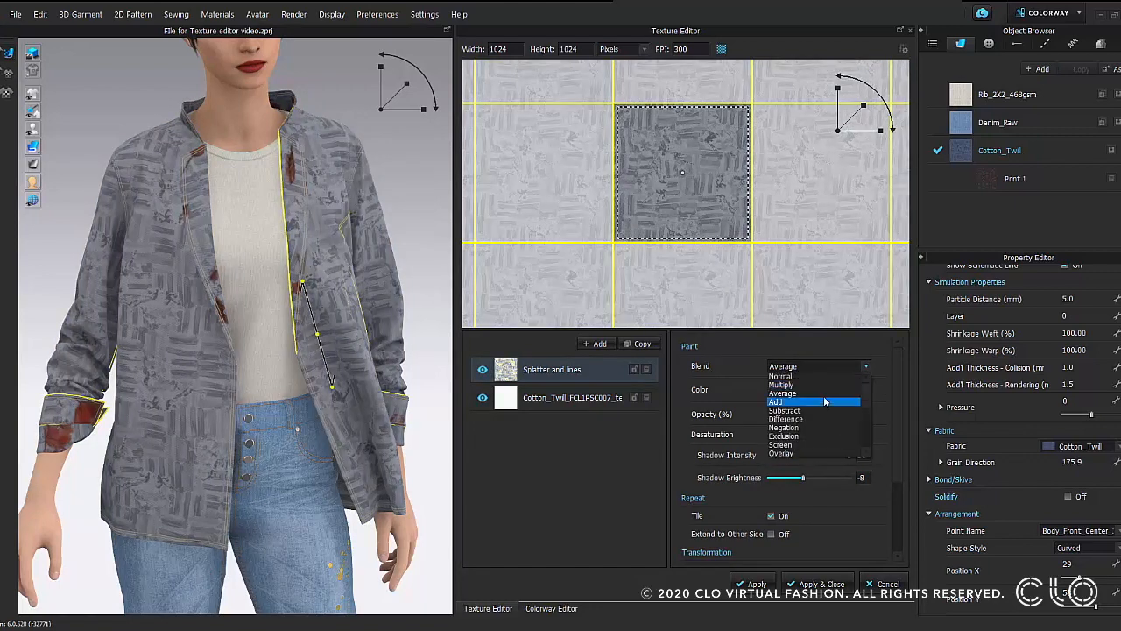
{"action": "left_click", "coordinate": [860, 380]}
{"action": "left_click", "coordinate": [864, 368]}
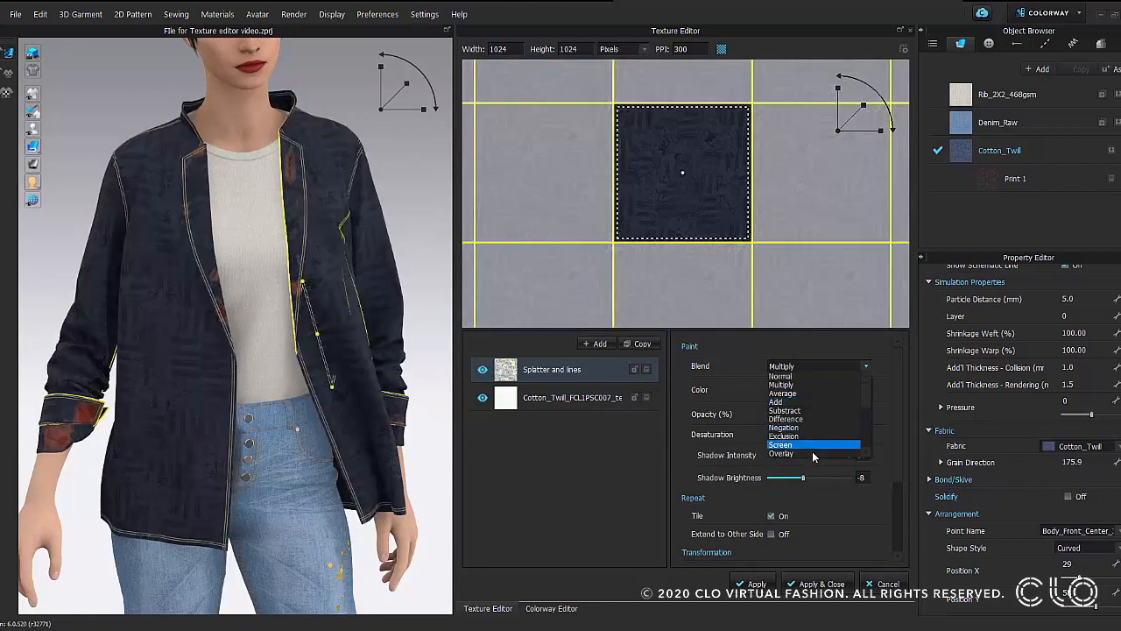
{"action": "left_click", "coordinate": [792, 425]}
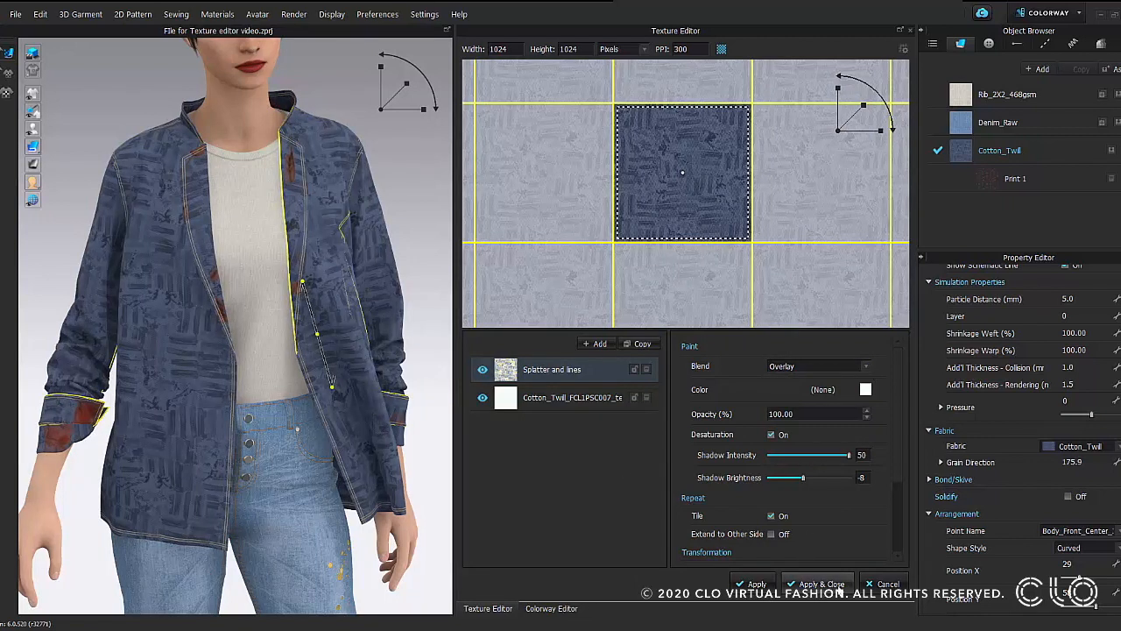
Apply the blended texture to Cotton_Twill, close the Texture Editor and update the colorway previews.
{"action": "left_click", "coordinate": [838, 585]}
{"action": "left_click", "coordinate": [489, 49]}
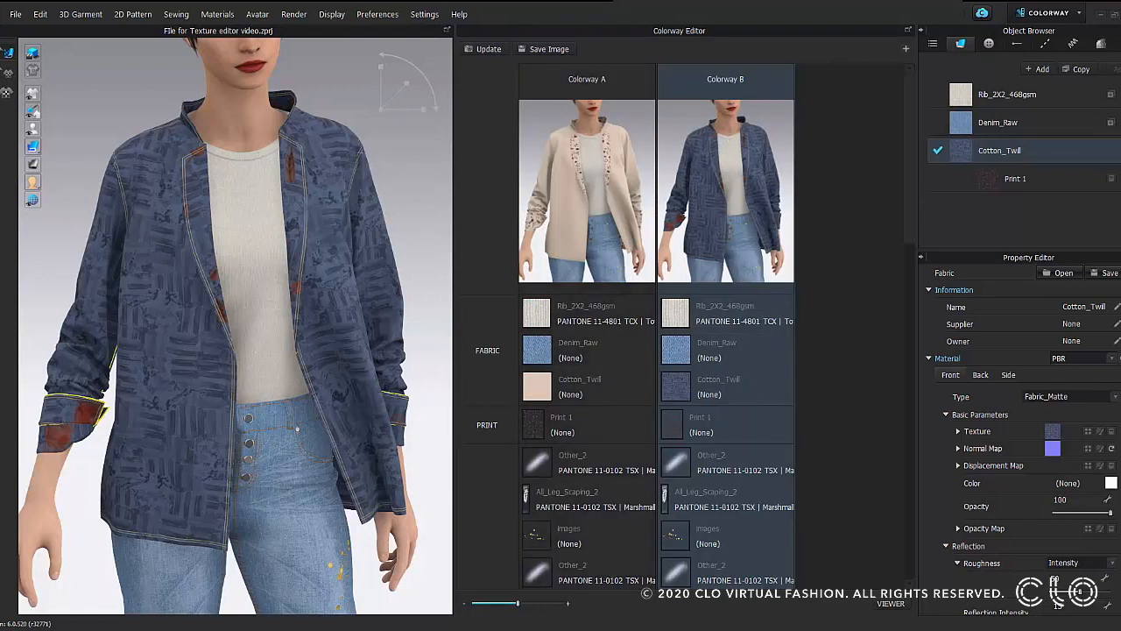
Select Print 1 under Cotton_Twill and review its Face options, keeping Back.
{"action": "left_click", "coordinate": [1063, 184]}
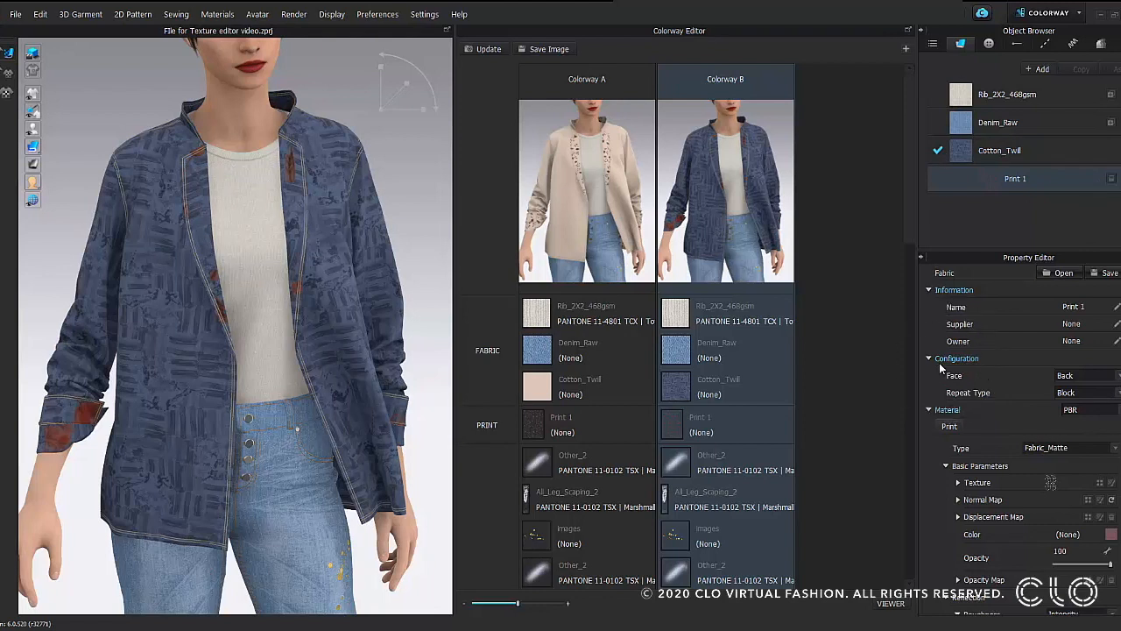
{"action": "key", "text": "ctrl"}
{"action": "key", "text": "ctrl"}
{"action": "key", "text": "ctrl"}
{"action": "left_click", "coordinate": [1108, 377]}
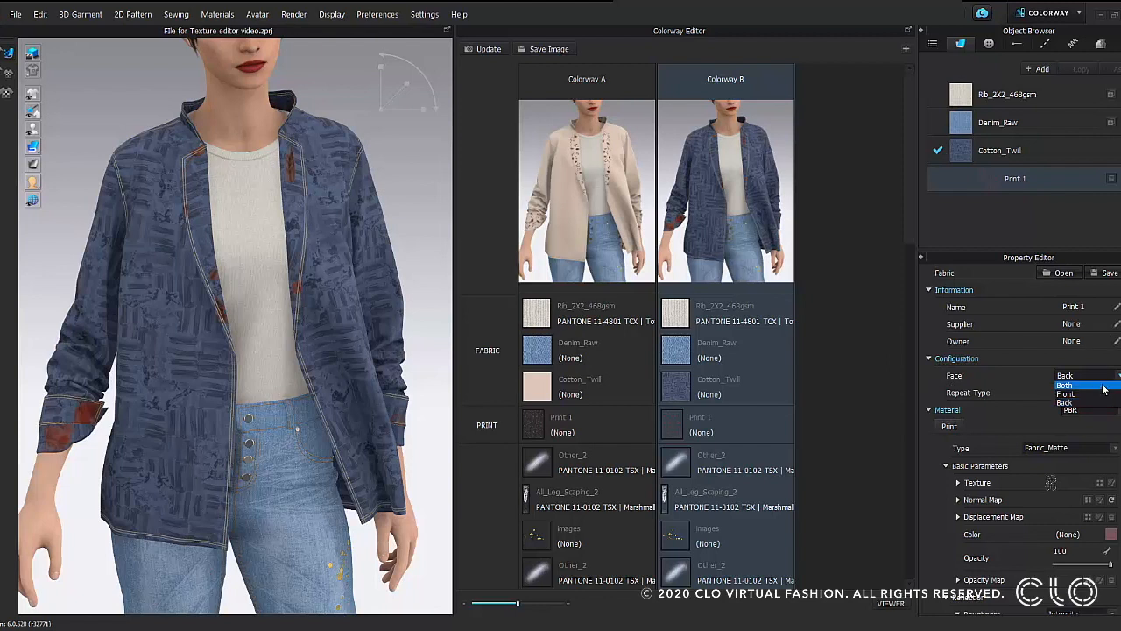
{"action": "left_click", "coordinate": [1037, 373]}
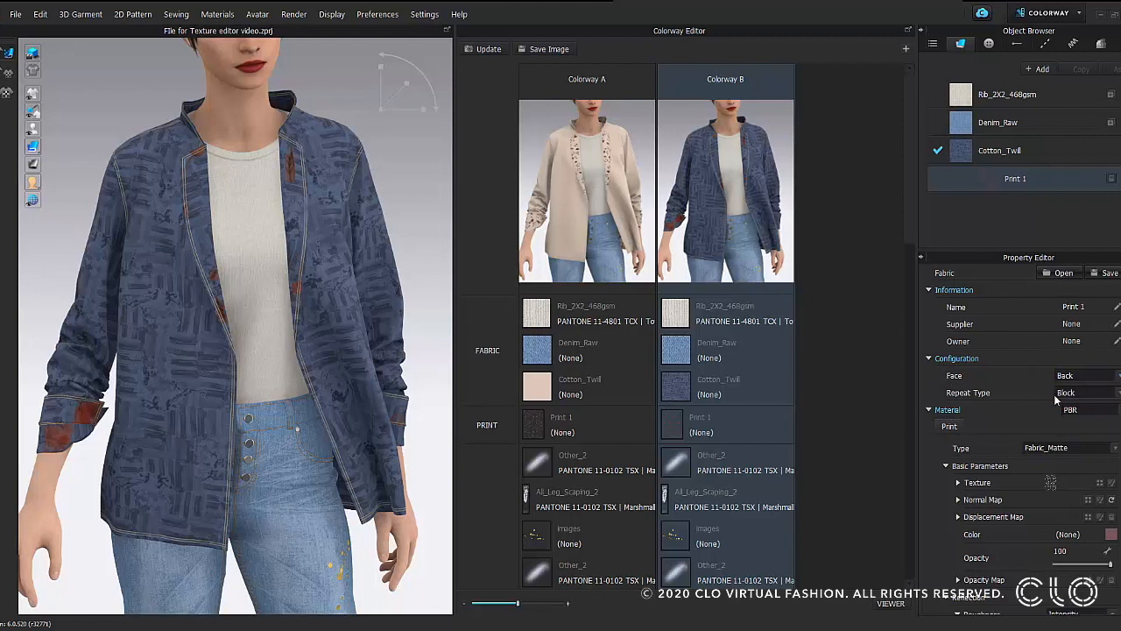
In Print 1's texture, replace the floral print layer with the Zig Zags artwork, scaled down to fit the tile width.
{"action": "left_click", "coordinate": [1111, 483]}
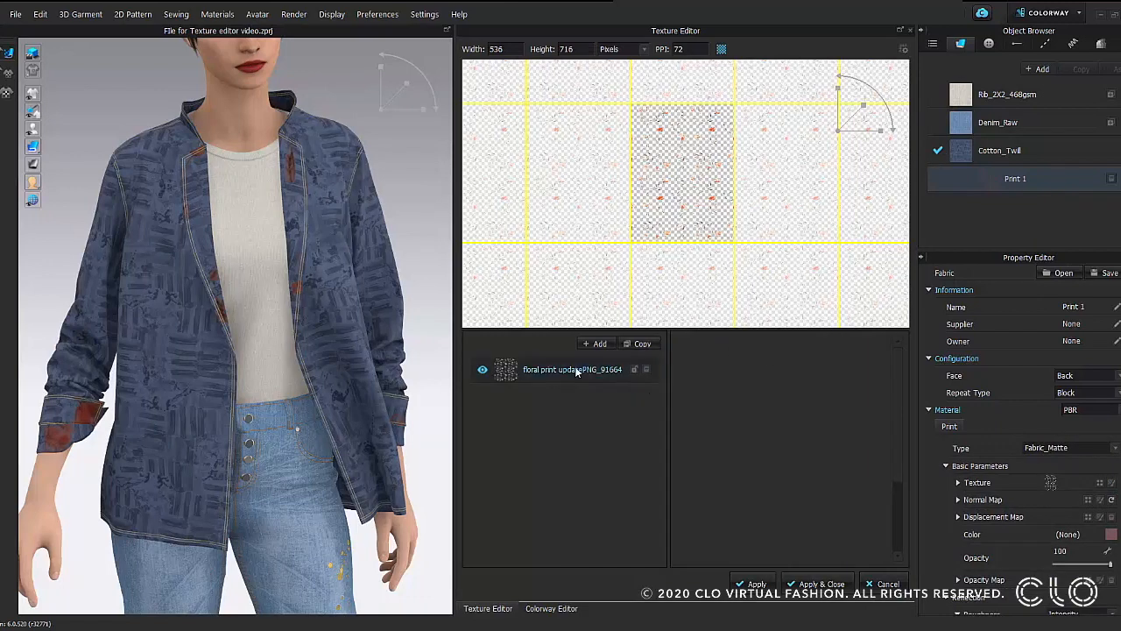
{"action": "left_click", "coordinate": [600, 344]}
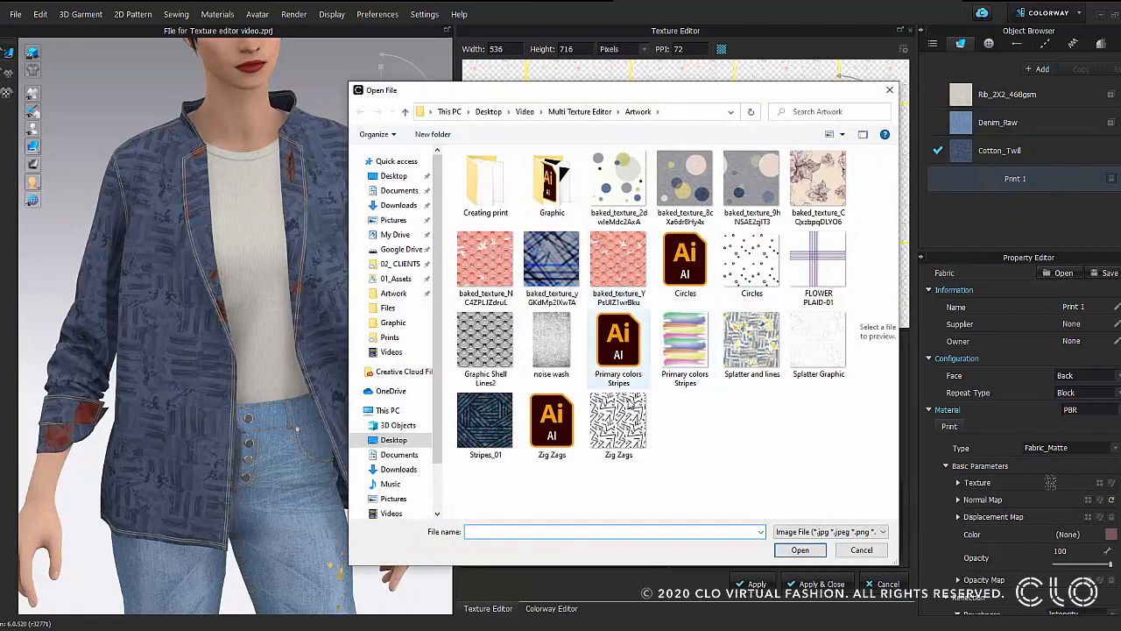
{"action": "left_click", "coordinate": [618, 425]}
{"action": "left_click", "coordinate": [800, 549]}
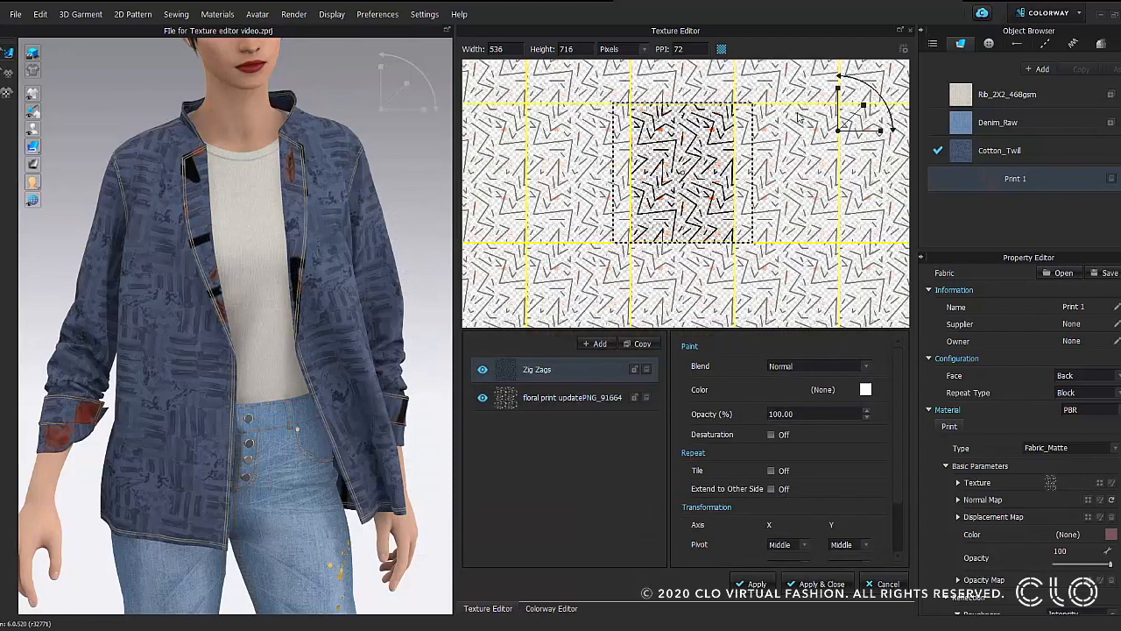
{"action": "left_click_drag", "start_coordinate": [863, 106], "coordinate": [848, 117]}
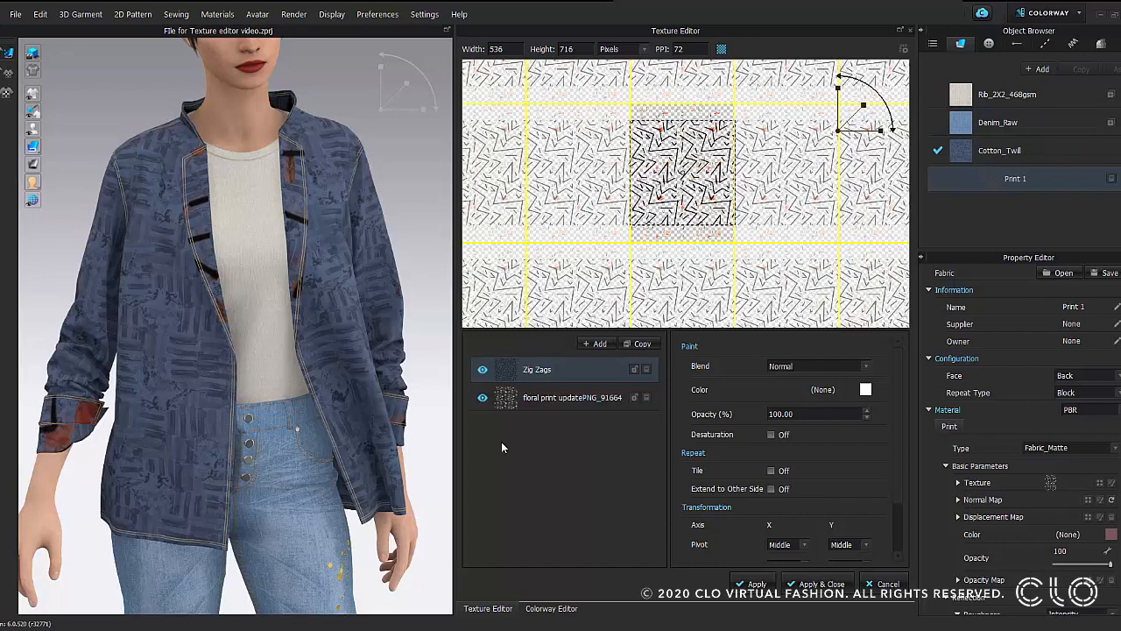
{"action": "left_click", "coordinate": [646, 399]}
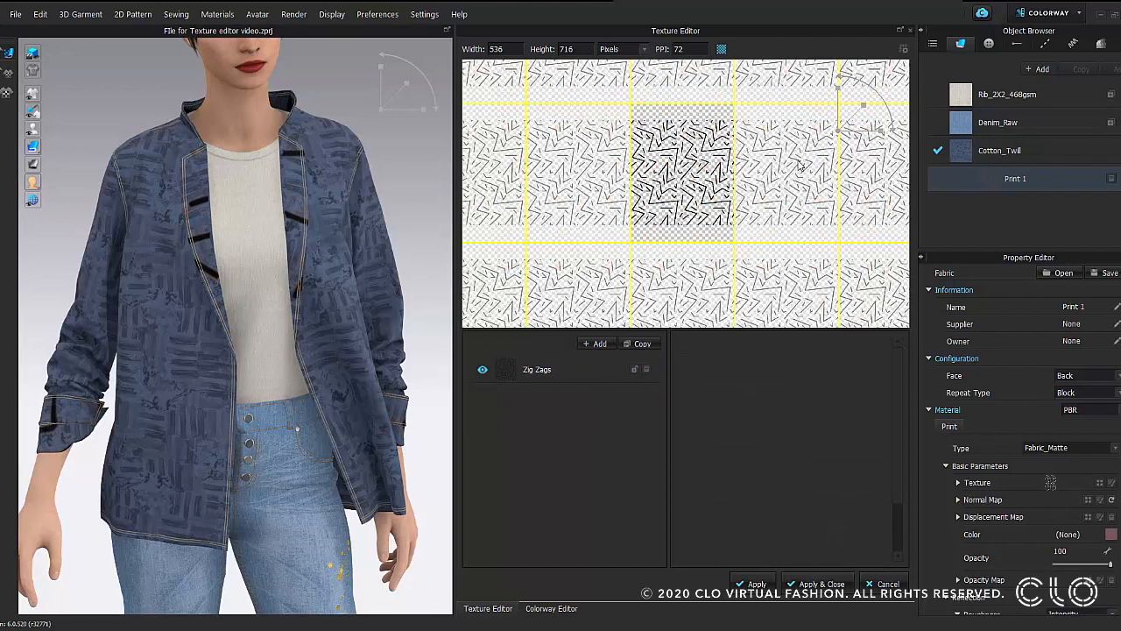
Set Print 1's texture height to 536 pixels, enable Tile on the Zig Zags layer, and apply the texture.
{"action": "left_click", "coordinate": [583, 380]}
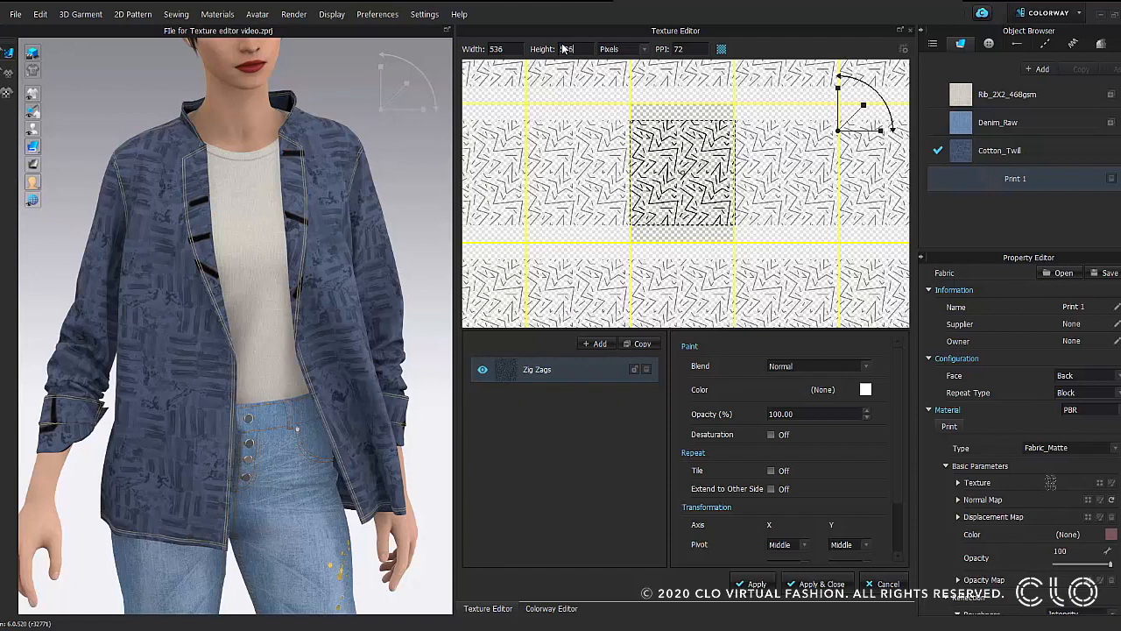
{"action": "left_click", "coordinate": [492, 516]}
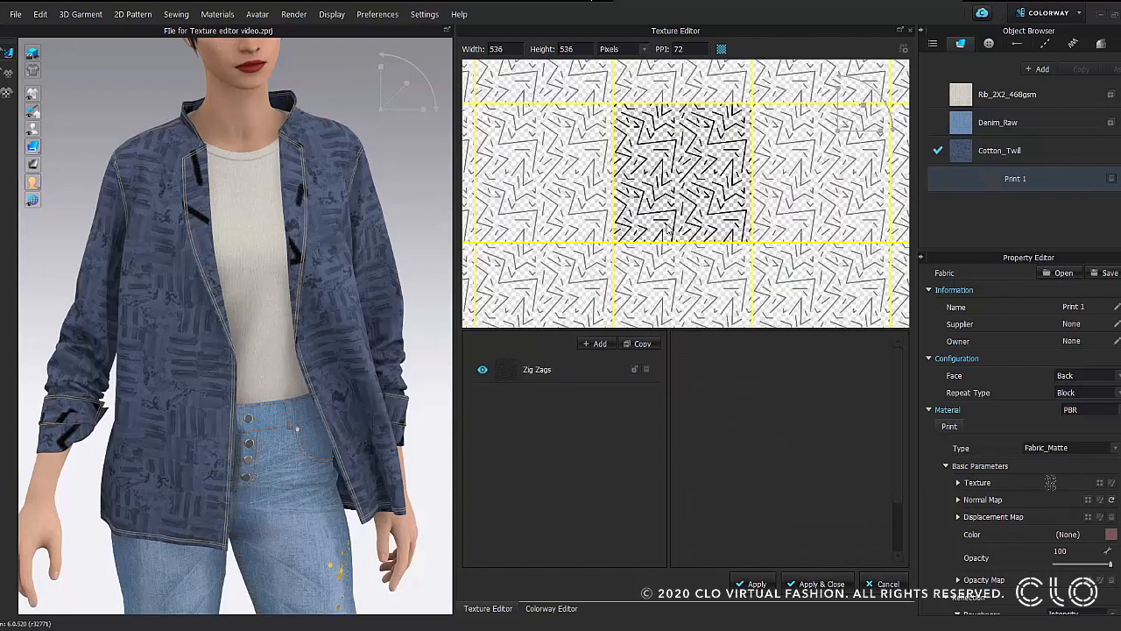
{"action": "left_click", "coordinate": [565, 371]}
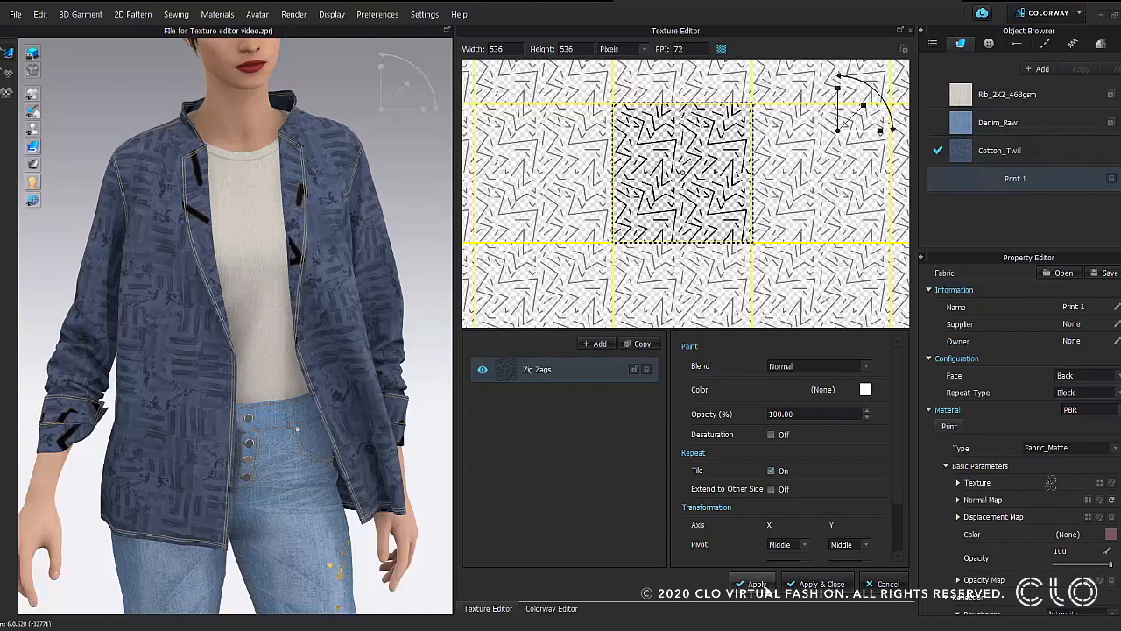
{"action": "left_click", "coordinate": [823, 584]}
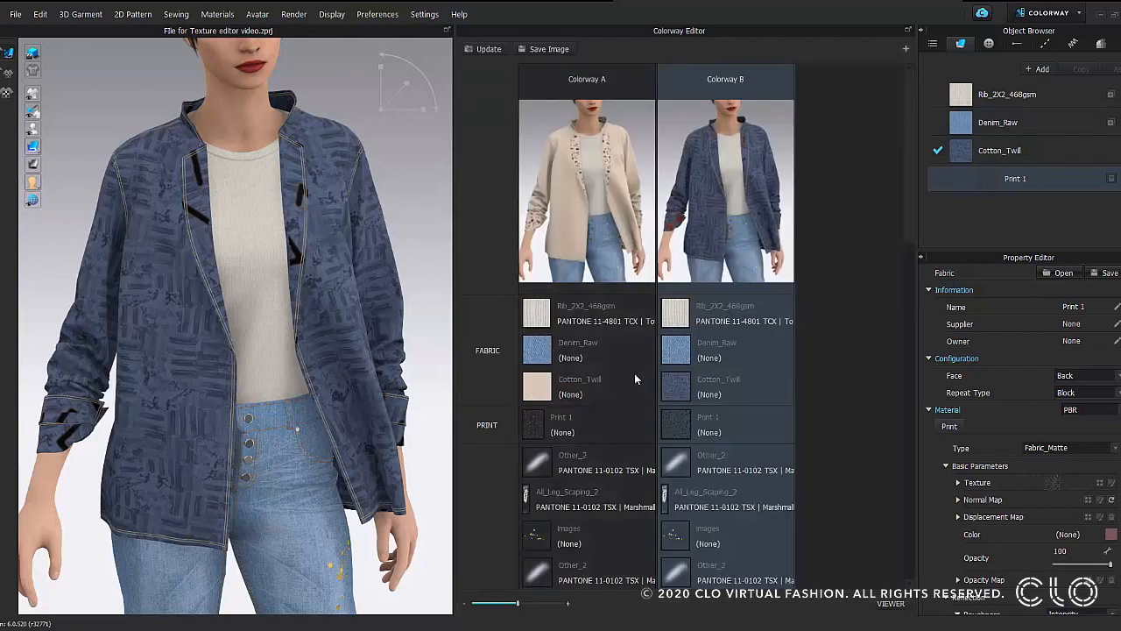
Set the width and height of Print 1's texture transformation to 100%.
{"action": "scroll", "coordinate": [1033, 411], "scroll_direction": "down", "scroll_amount": 3}
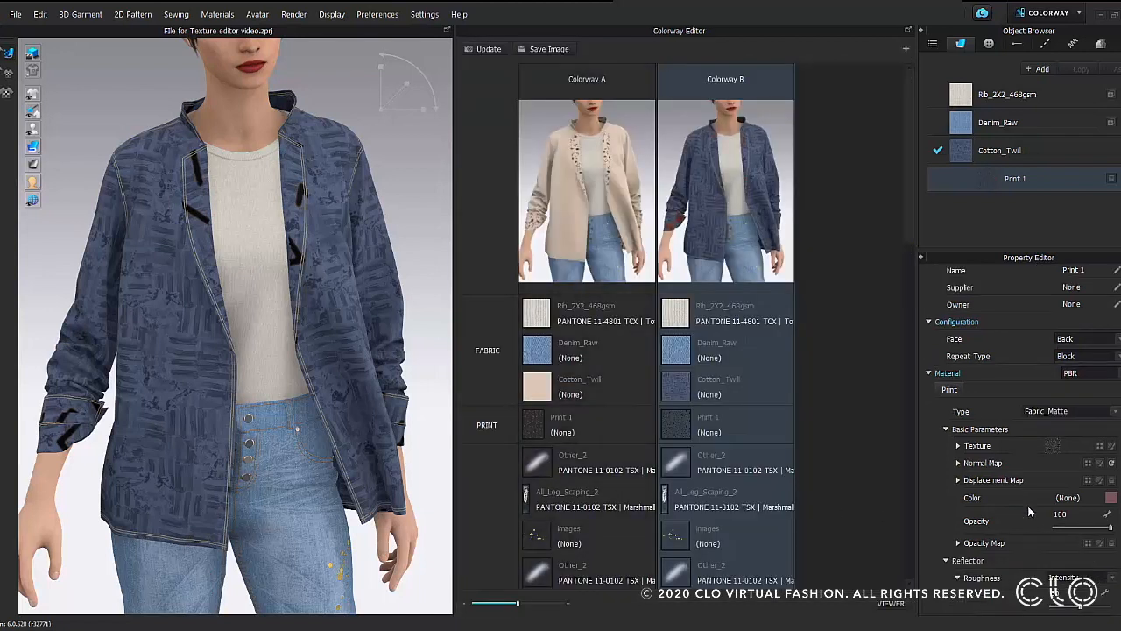
{"action": "double_click", "coordinate": [1091, 187]}
{"action": "key", "text": "Return"}
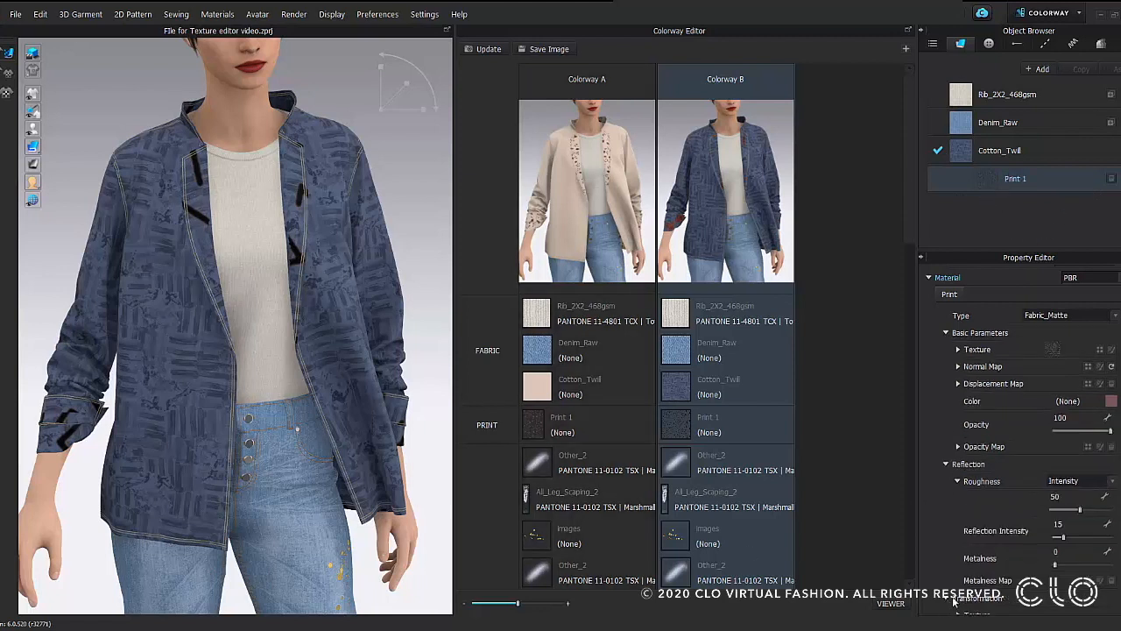
{"action": "scroll", "coordinate": [1018, 583], "scroll_direction": "down", "scroll_amount": 1}
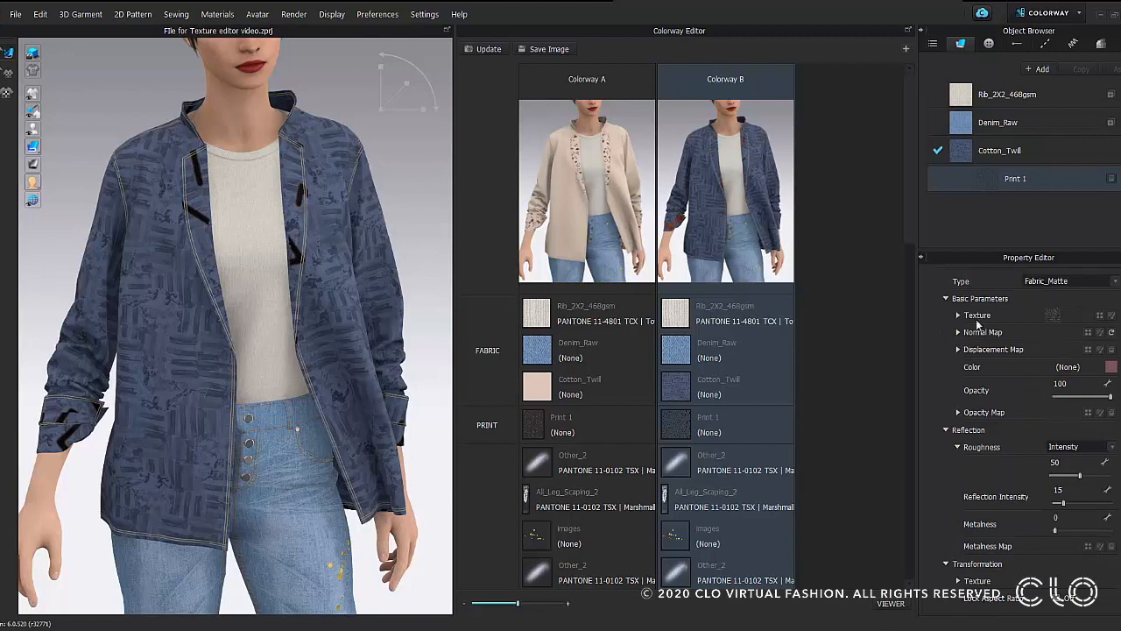
{"action": "left_click", "coordinate": [959, 580]}
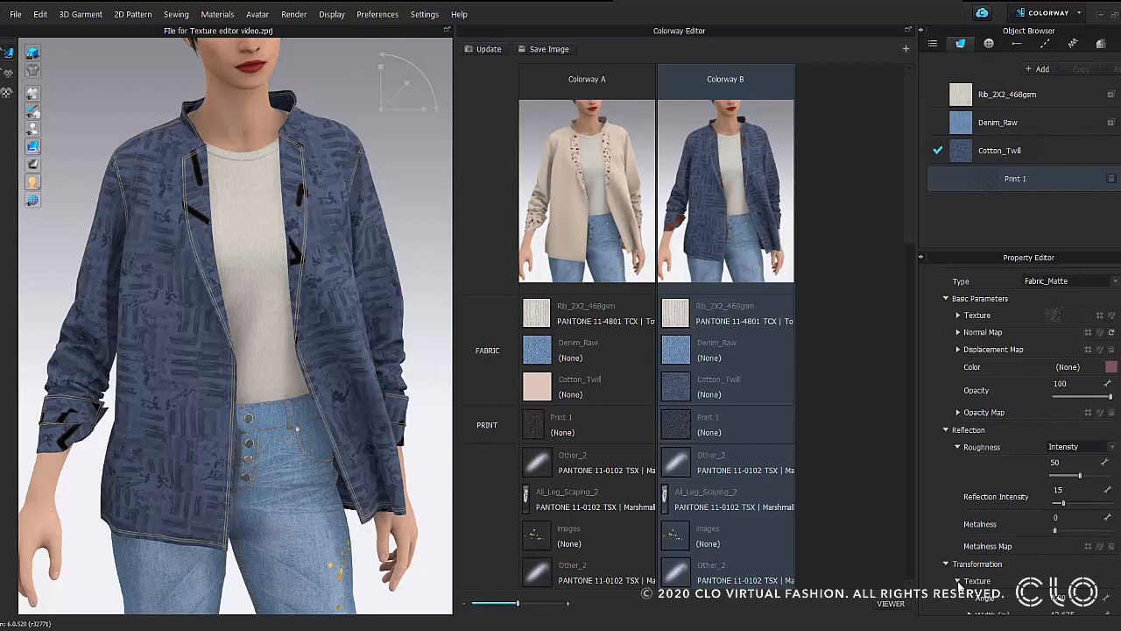
{"action": "scroll", "coordinate": [1014, 567], "scroll_direction": "down", "scroll_amount": 1}
{"action": "left_click", "coordinate": [969, 563]}
{"action": "scroll", "coordinate": [968, 578], "scroll_direction": "down", "scroll_amount": 1}
{"action": "left_click", "coordinate": [970, 580]}
{"action": "left_click", "coordinate": [6, 55]}
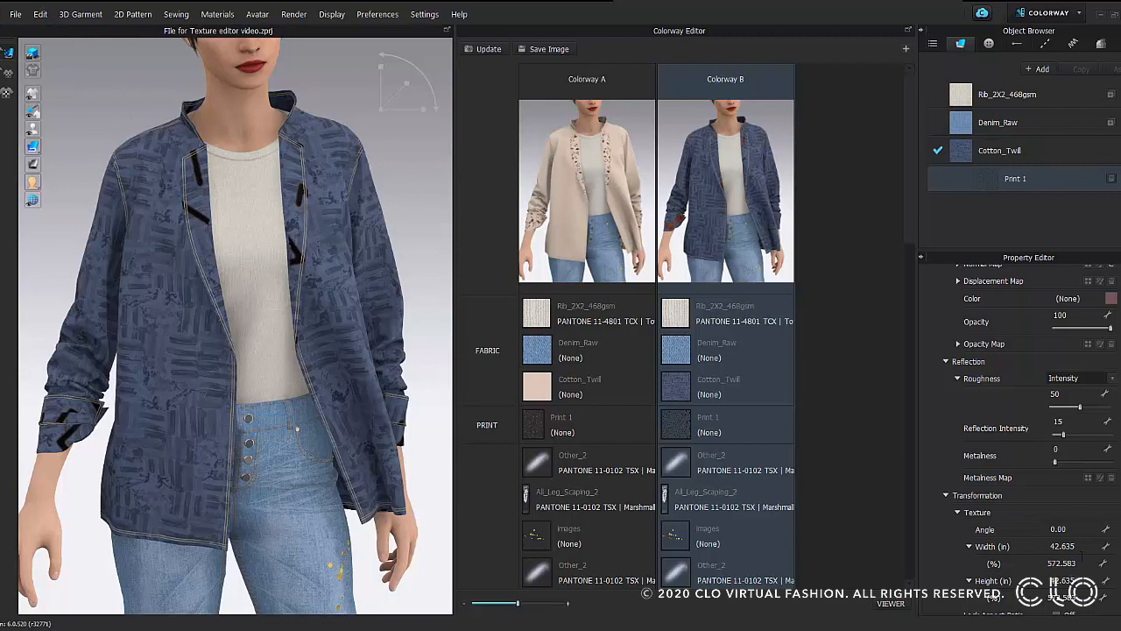
{"action": "left_click", "coordinate": [1084, 563]}
{"action": "type", "text": "100"}
{"action": "key", "text": "Return"}
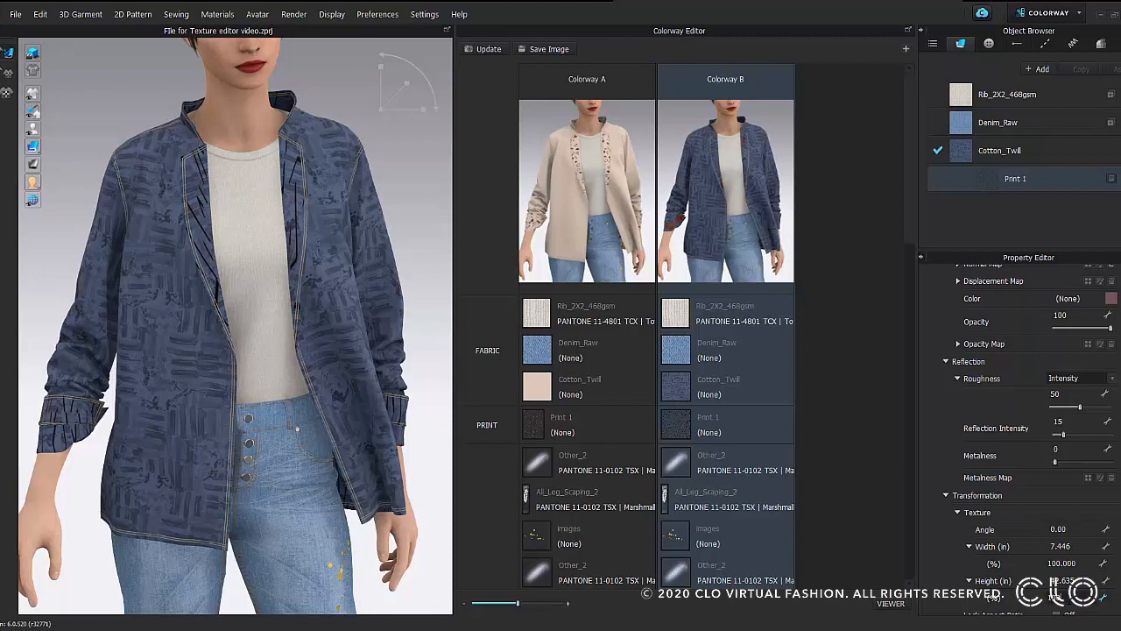
{"action": "key", "text": "Return"}
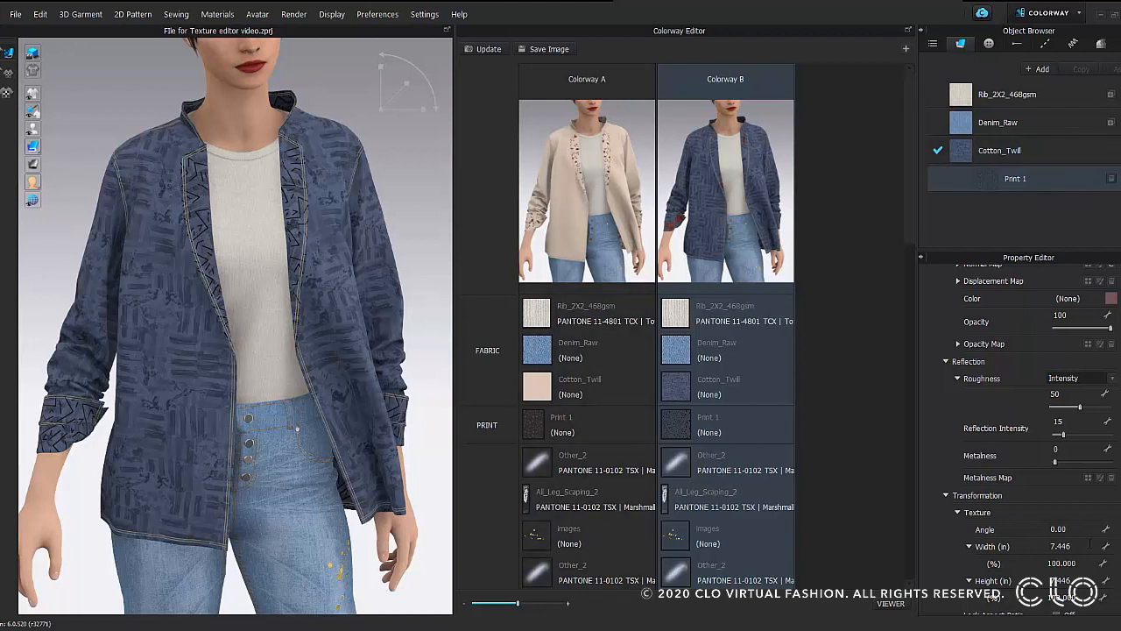
Change Print 1's color to black, 000000.
{"action": "left_click", "coordinate": [1110, 299]}
{"action": "left_click_drag", "start_coordinate": [374, 166], "coordinate": [309, 183]}
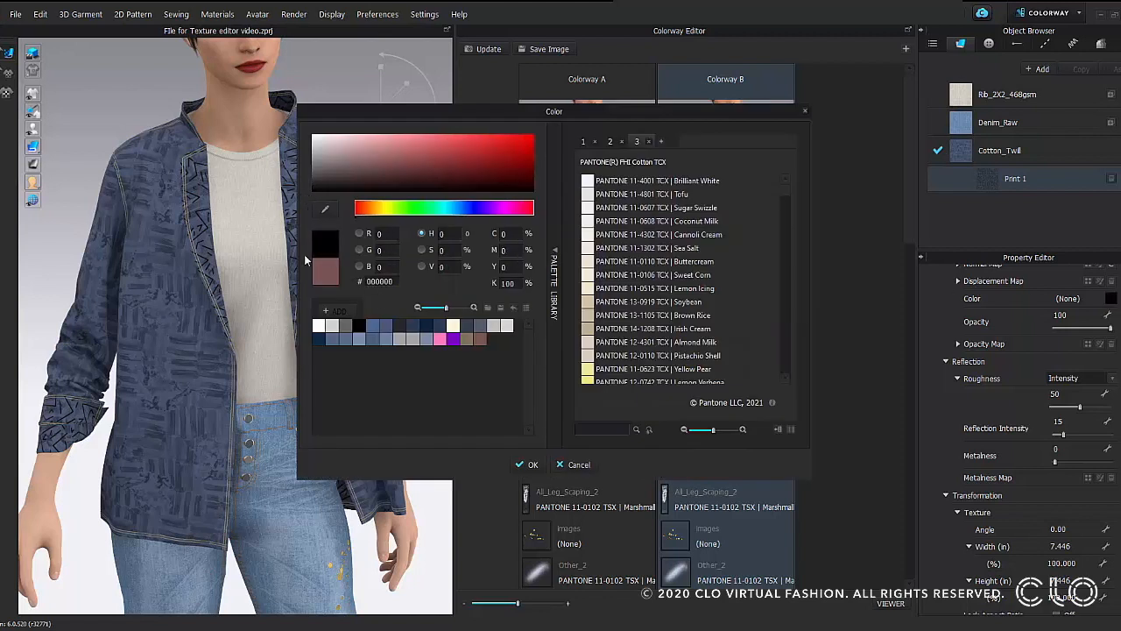
{"action": "left_click", "coordinate": [525, 464]}
Turn off using the front material for the back side of the Cotton_Twill fabric.
{"action": "left_click", "coordinate": [1052, 153]}
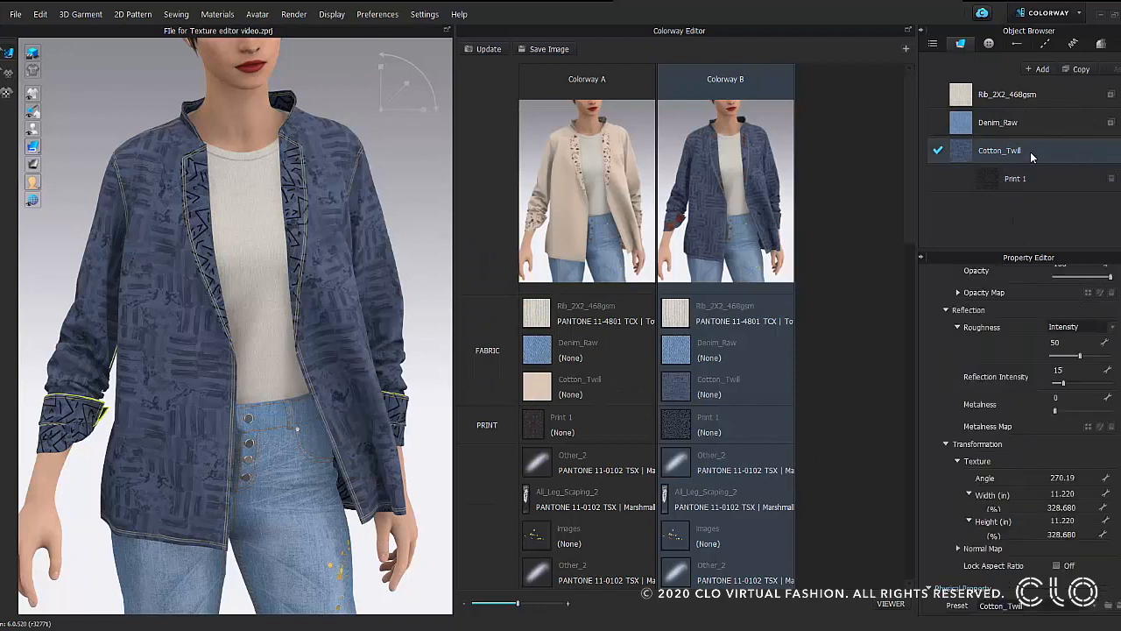
{"action": "scroll", "coordinate": [1016, 394], "scroll_direction": "up", "scroll_amount": 5}
{"action": "left_click", "coordinate": [981, 360]}
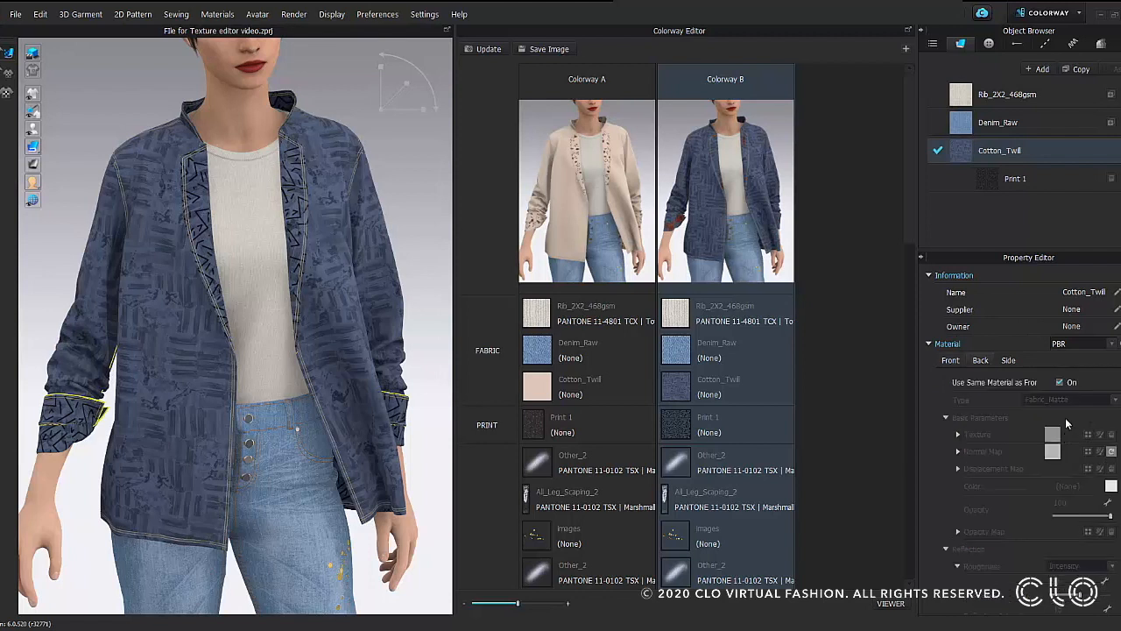
{"action": "left_click", "coordinate": [1059, 383]}
{"action": "left_click", "coordinate": [1059, 381]}
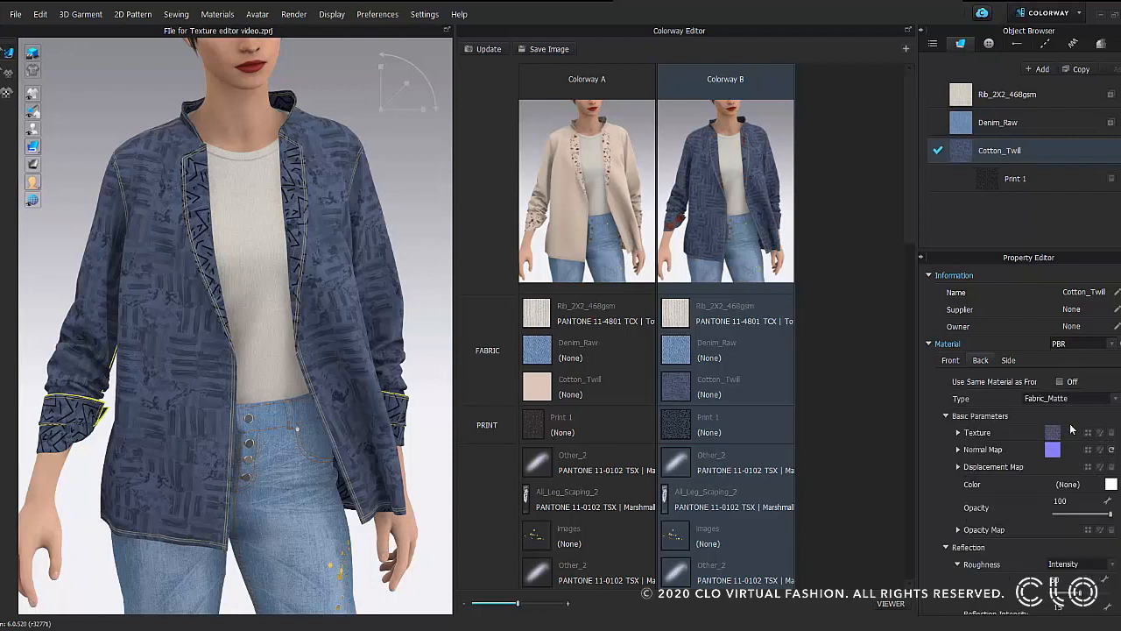
Remove the Splatter and lines layer from Cotton_Twill's back texture, apply it and update the colorway previews.
{"action": "key", "text": "ctrl"}
{"action": "left_click", "coordinate": [1100, 437]}
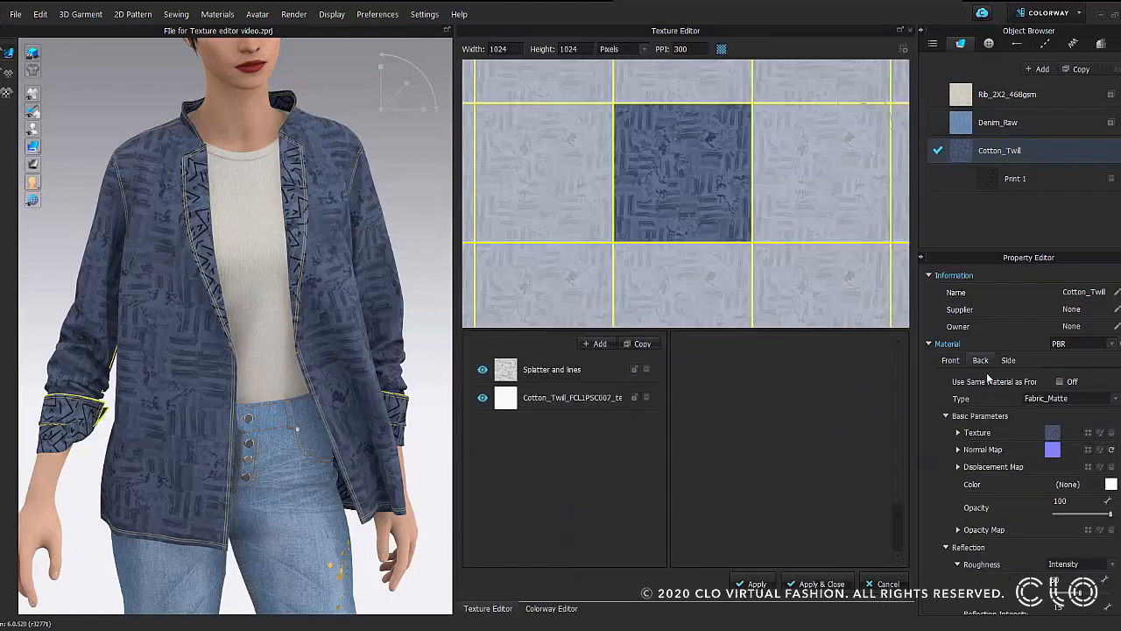
{"action": "left_click", "coordinate": [645, 369]}
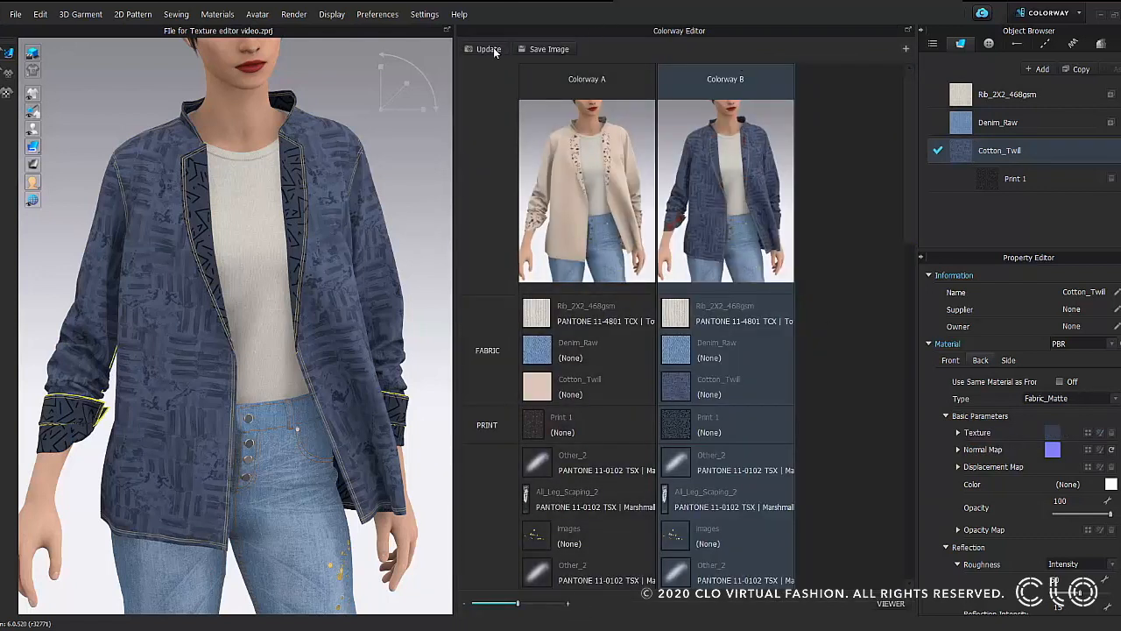
{"action": "left_click", "coordinate": [487, 49]}
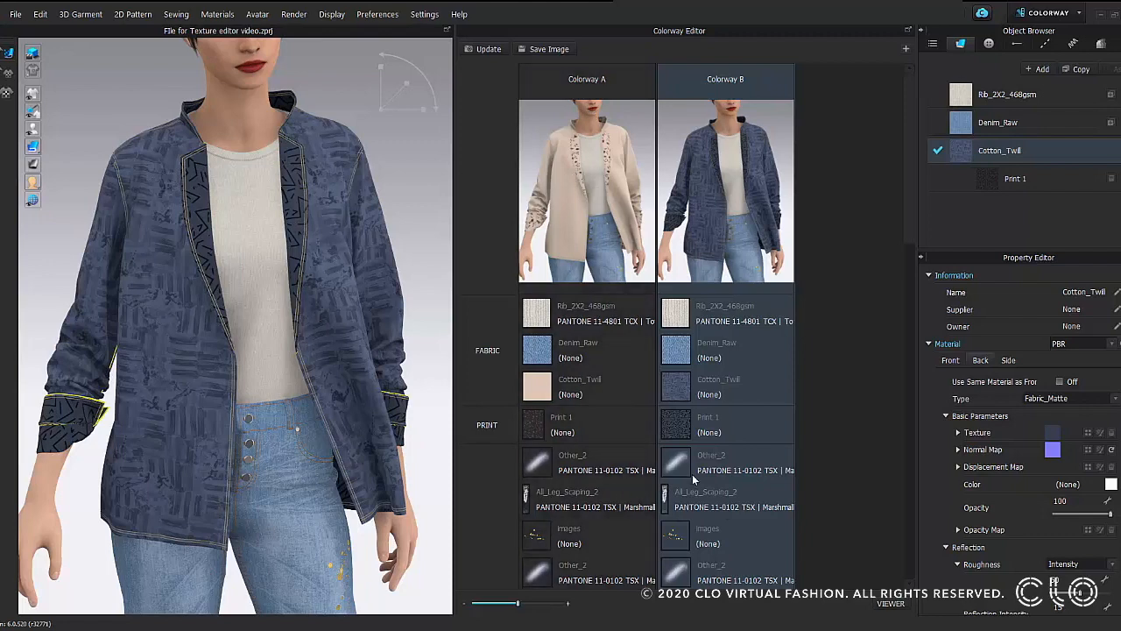
Recolor the Default Topstitch in Colorway B to the saved brown swatch 795454.
{"action": "scroll", "coordinate": [741, 452], "scroll_direction": "down", "scroll_amount": 5}
{"action": "scroll", "coordinate": [741, 452], "scroll_direction": "down", "scroll_amount": 8}
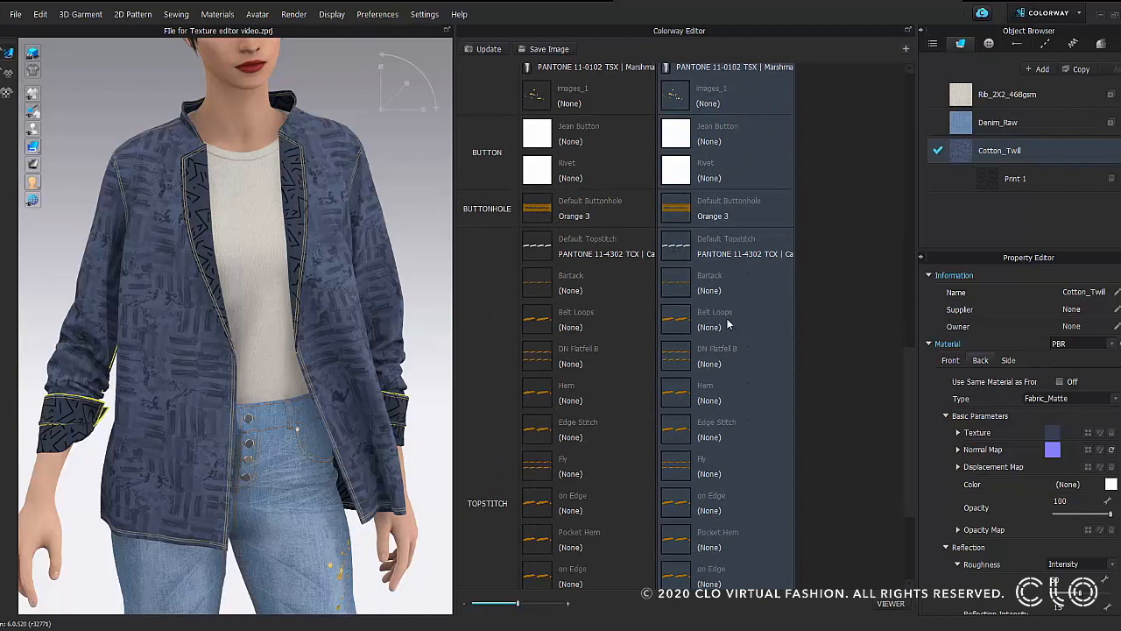
{"action": "left_click", "coordinate": [690, 248]}
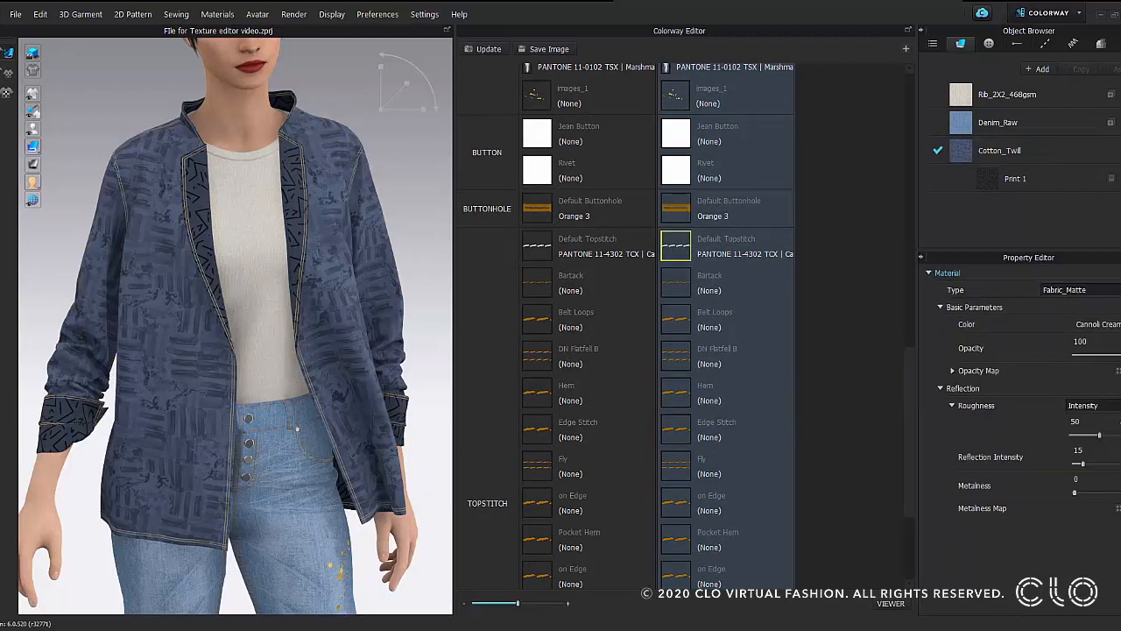
{"action": "left_click", "coordinate": [479, 339]}
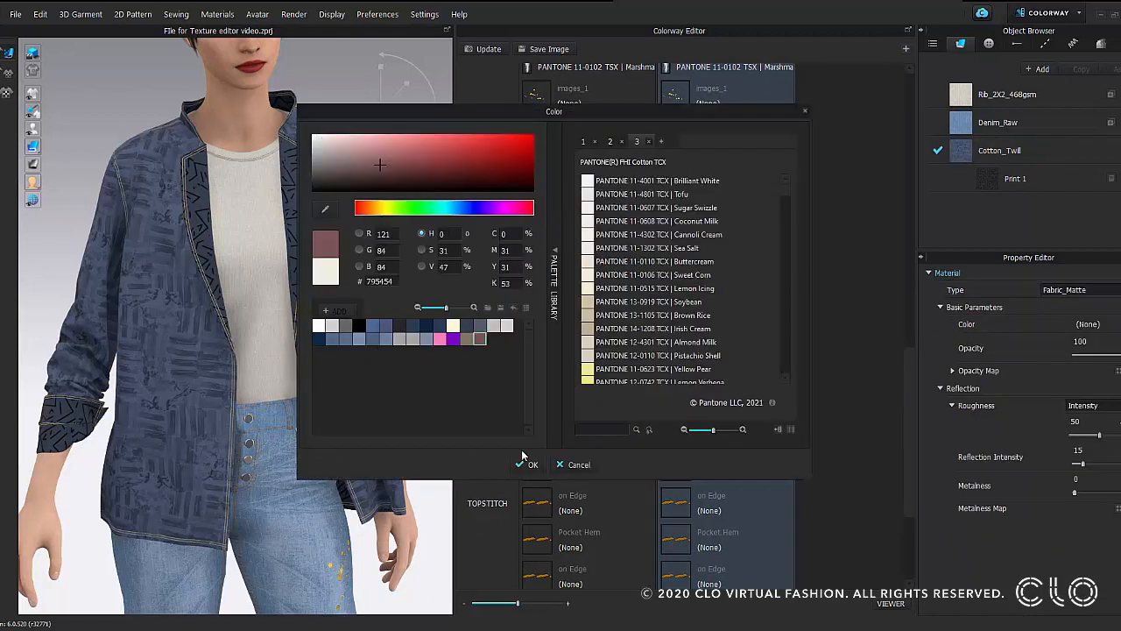
{"action": "left_click", "coordinate": [529, 464]}
Recolor Default Topstitch, Topstitch 1, Topstitch 1 Copy 1 and Topstitch 1 Copy 2 in Colorway B to a saved dark navy swatch.
{"action": "scroll", "coordinate": [733, 427], "scroll_direction": "down", "scroll_amount": 3}
{"action": "left_click", "coordinate": [676, 459]}
{"action": "left_click", "coordinate": [682, 582], "text": "shift"}
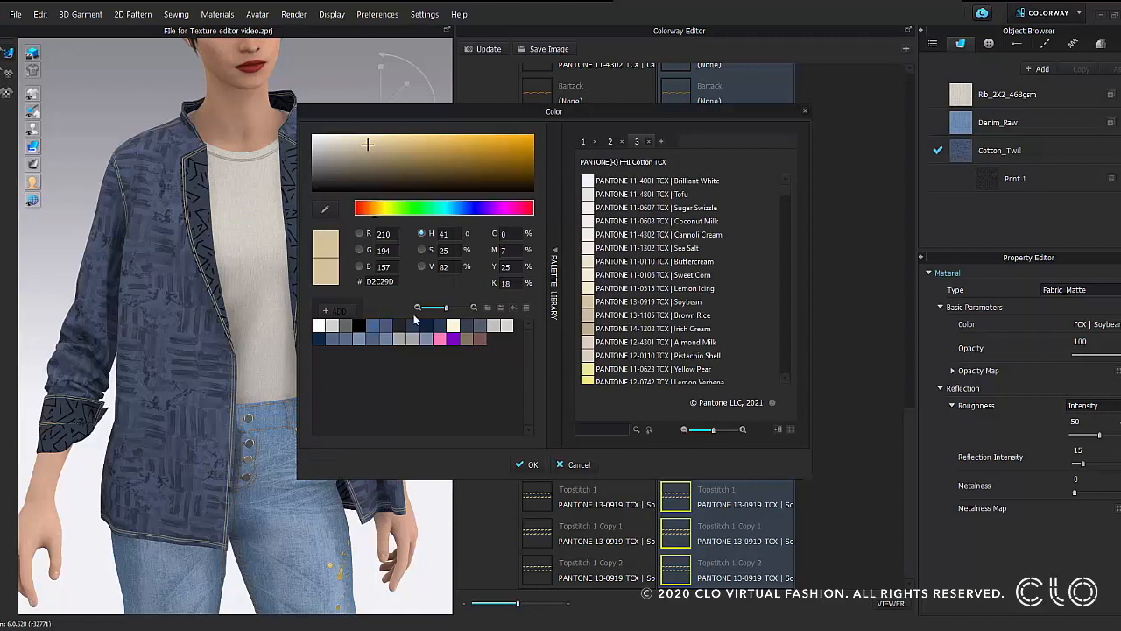
{"action": "left_click", "coordinate": [424, 328]}
{"action": "left_click", "coordinate": [531, 464]}
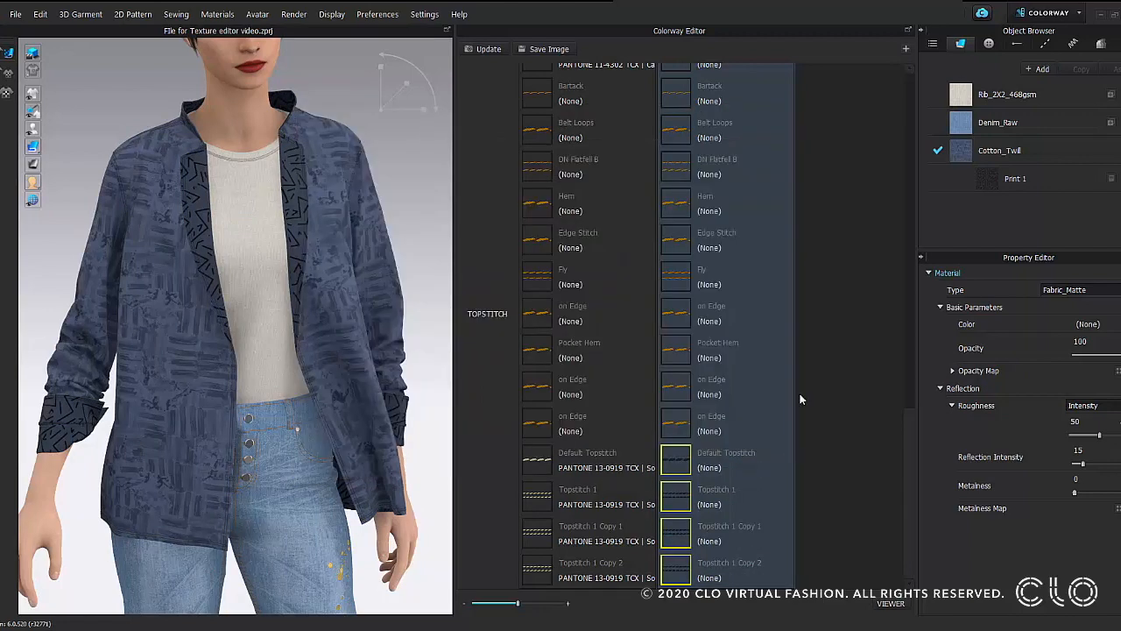
Turn off texture desaturation for the Rib_2X2_468gsm fabric in Colorway B and change its color to white.
{"action": "scroll", "coordinate": [764, 415], "scroll_direction": "up", "scroll_amount": 3}
{"action": "scroll", "coordinate": [765, 409], "scroll_direction": "up", "scroll_amount": 10}
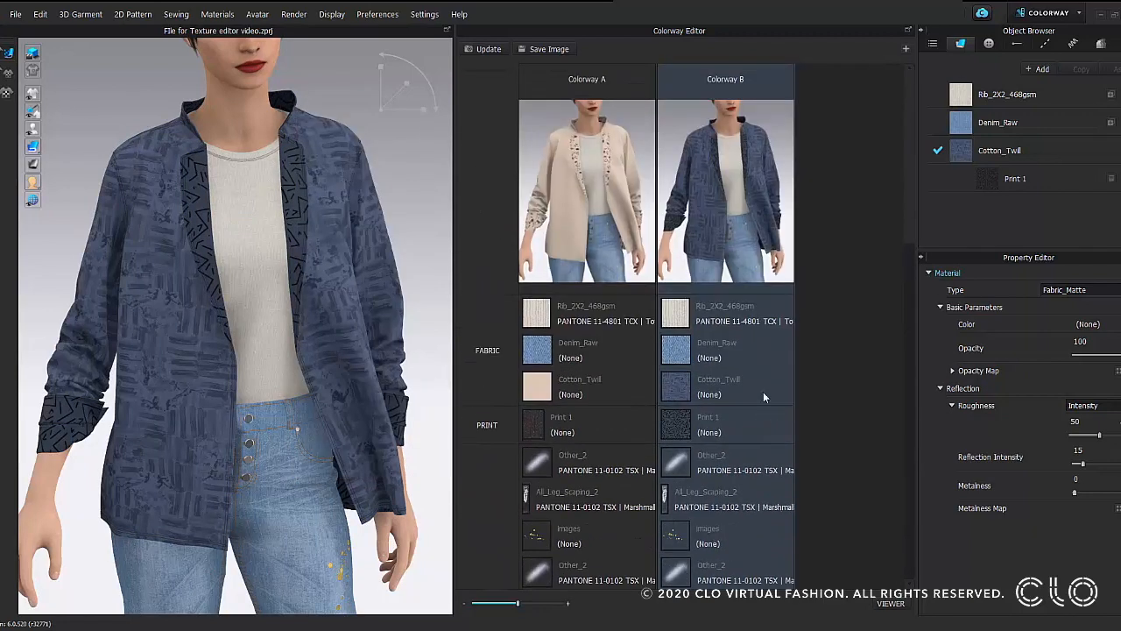
{"action": "left_click", "coordinate": [1033, 96]}
{"action": "left_click", "coordinate": [1037, 96]}
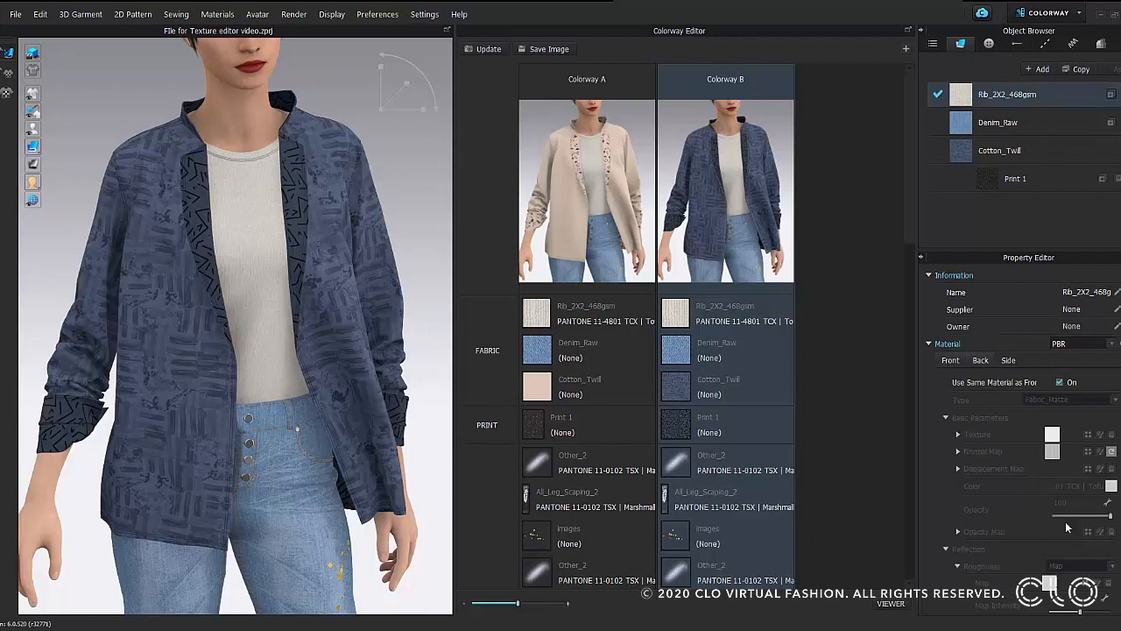
{"action": "left_click", "coordinate": [958, 416]}
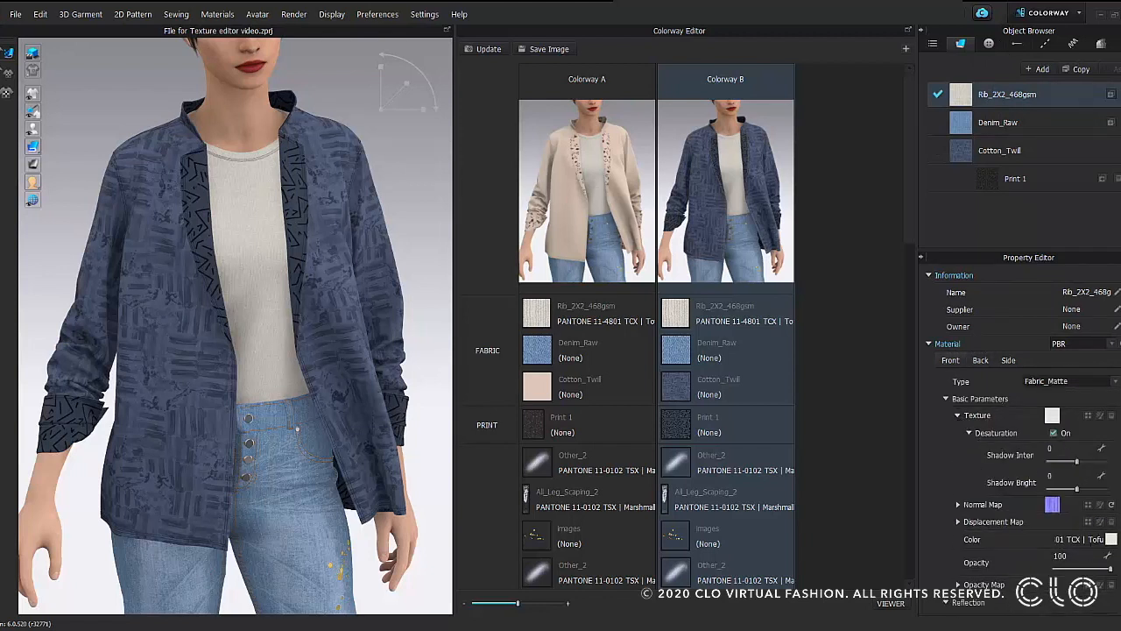
{"action": "left_click", "coordinate": [1053, 432]}
{"action": "left_click", "coordinate": [1110, 484]}
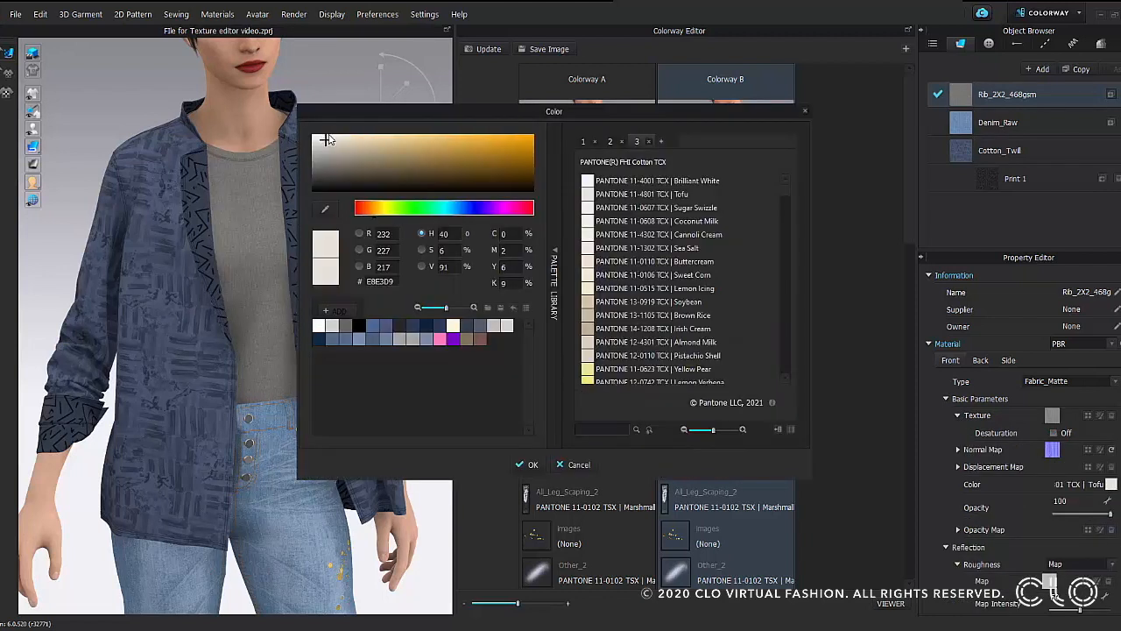
{"action": "left_click", "coordinate": [531, 465]}
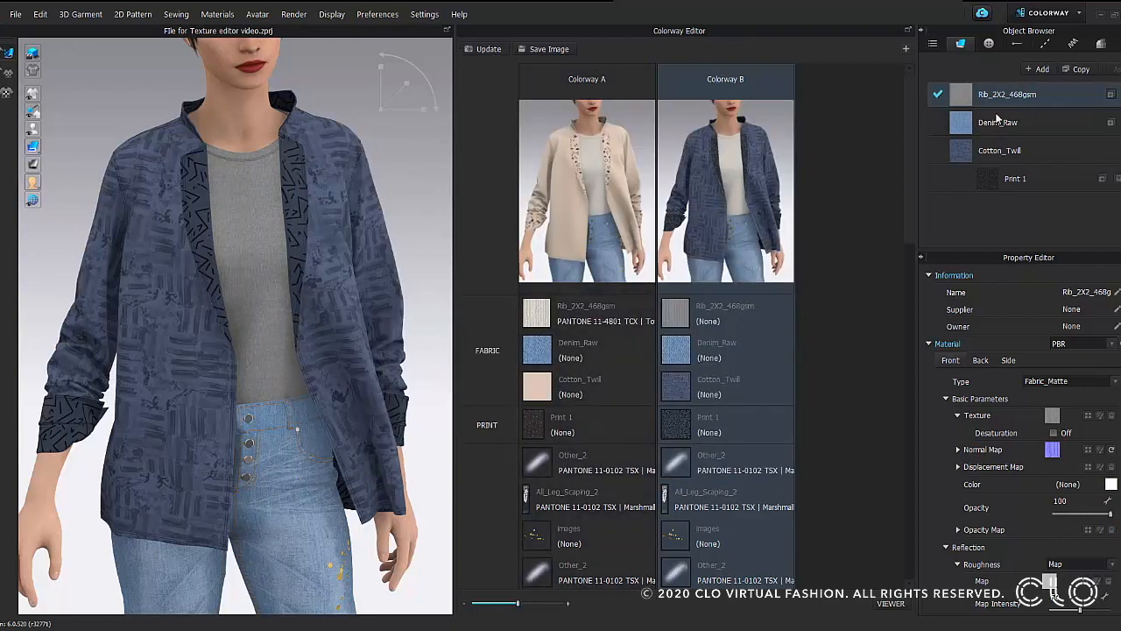
Add the Circles artwork as a layer on the Rib_2X2_468gsm texture, shrink it to about one texture repeat and tile it.
{"action": "left_click", "coordinate": [1100, 417]}
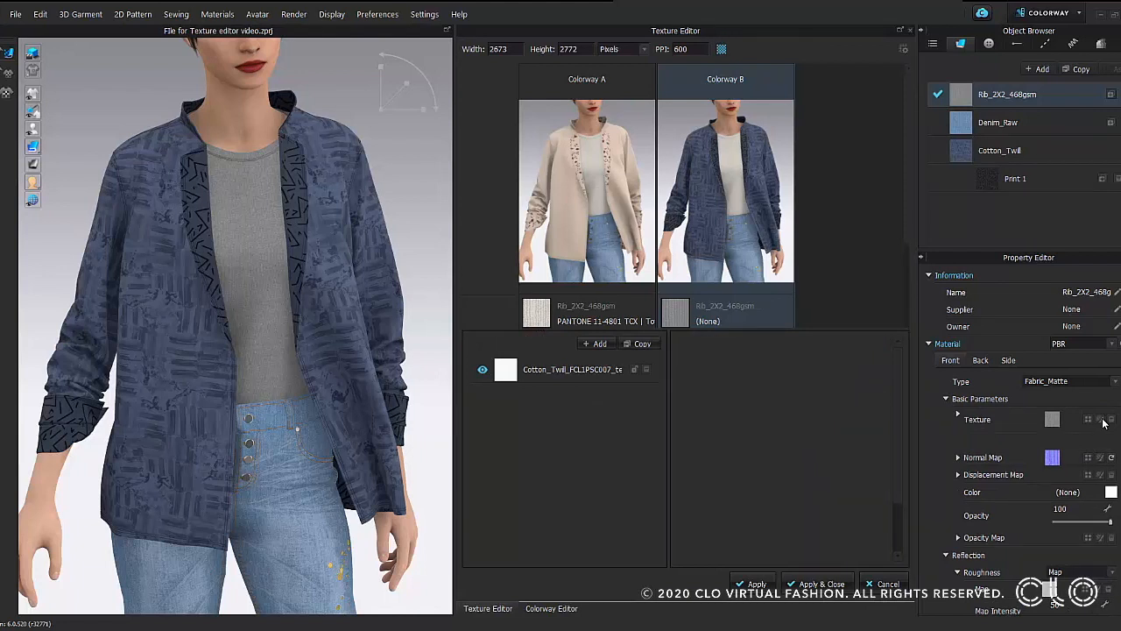
{"action": "left_click", "coordinate": [590, 344]}
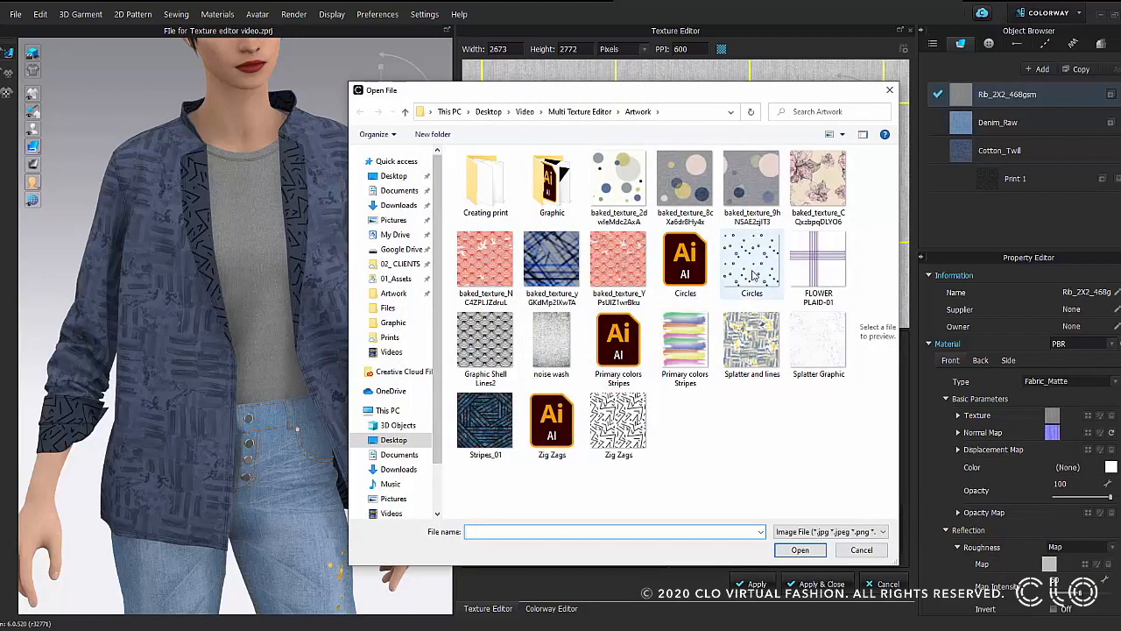
{"action": "left_click", "coordinate": [751, 263]}
{"action": "left_click", "coordinate": [798, 549]}
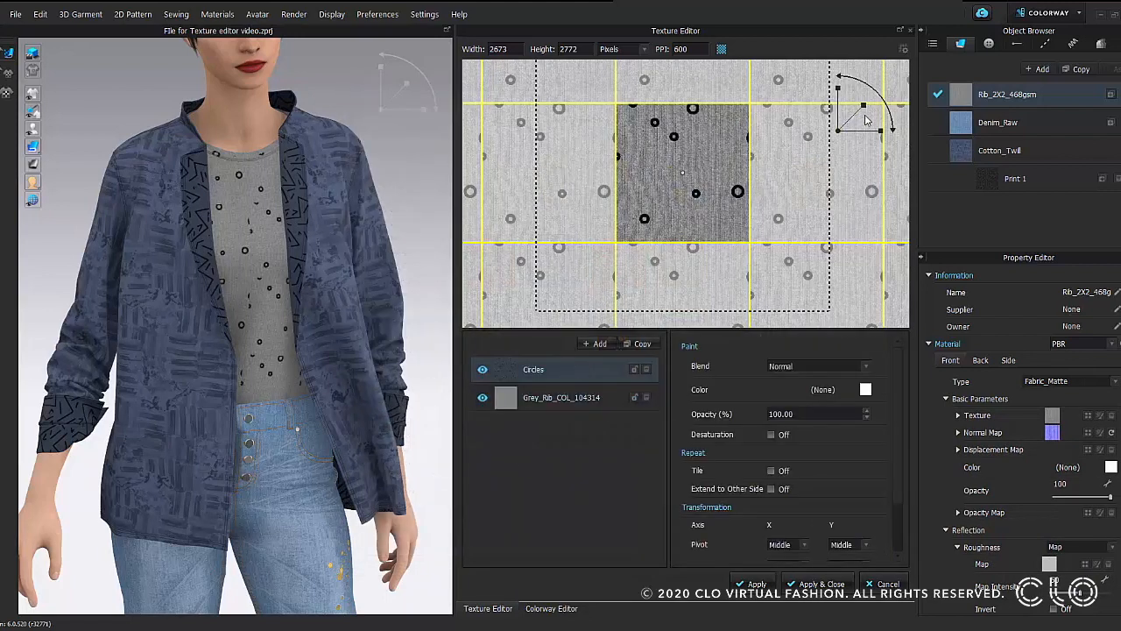
{"action": "mouse_move", "coordinate": [864, 106]}
{"action": "left_mouse_down"}
{"action": "mouse_move", "coordinate": [854, 117]}
{"action": "mouse_move", "coordinate": [862, 108]}
{"action": "left_mouse_up"}
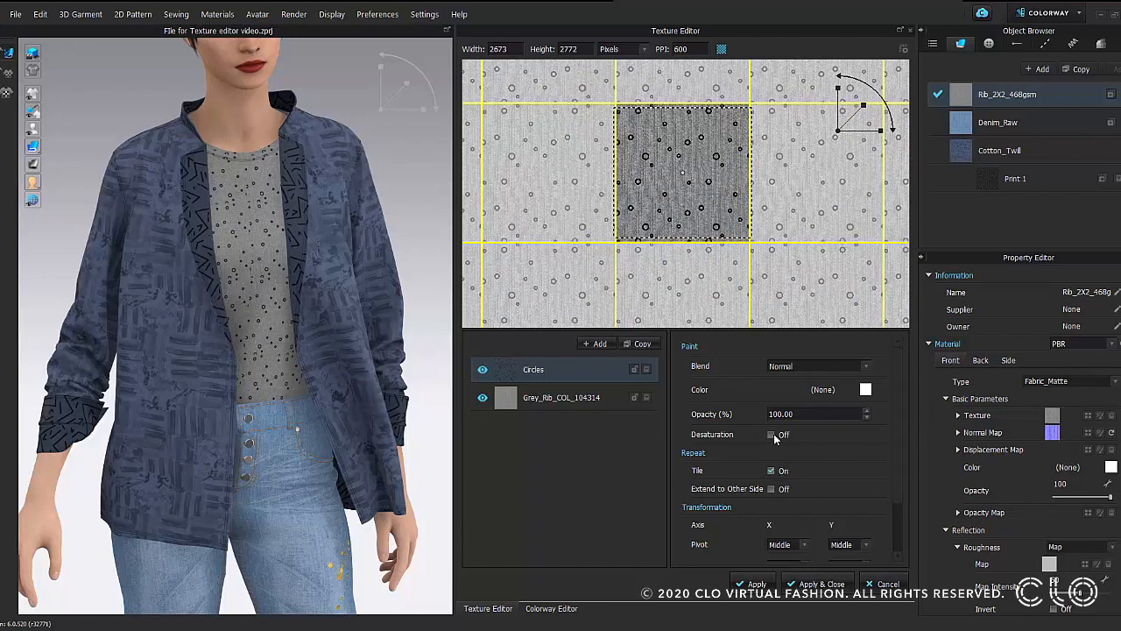
Recolor the Grey_Rib_COL_104314 layer to the saved brown swatch 795454 and turn on its desaturation.
{"action": "left_click", "coordinate": [560, 398]}
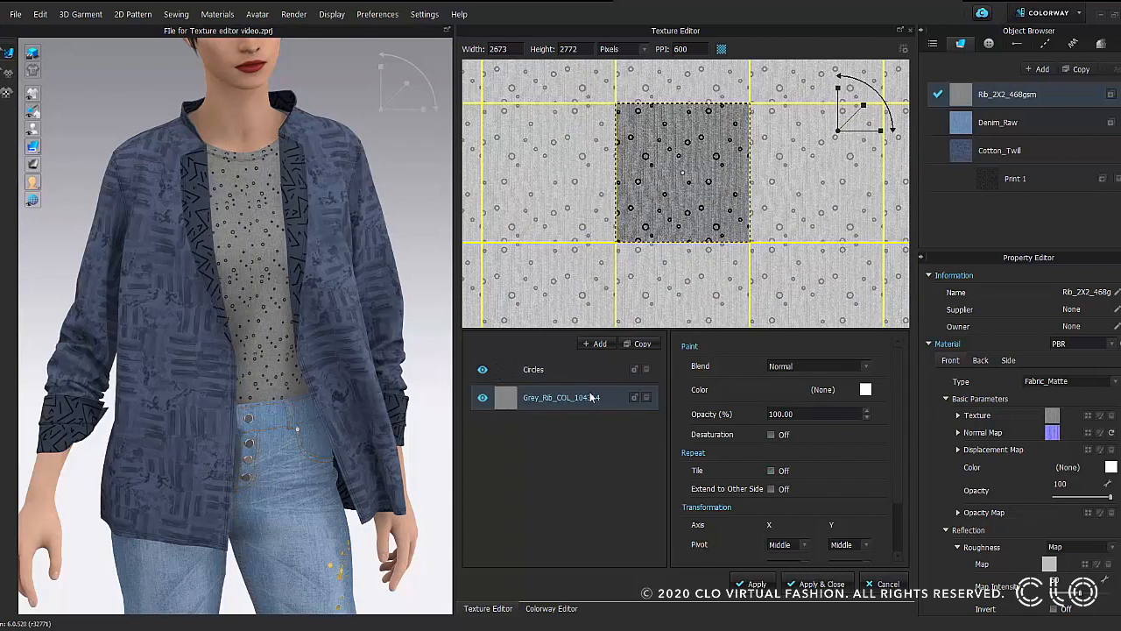
{"action": "left_click", "coordinate": [865, 390]}
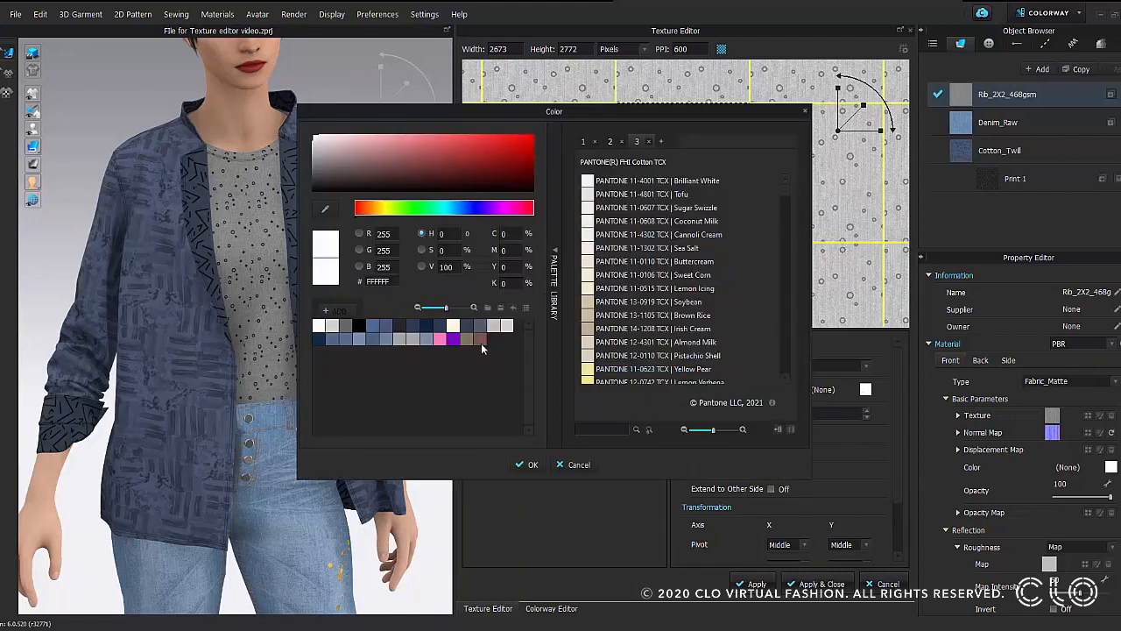
{"action": "left_click", "coordinate": [480, 339]}
{"action": "left_click", "coordinate": [528, 467]}
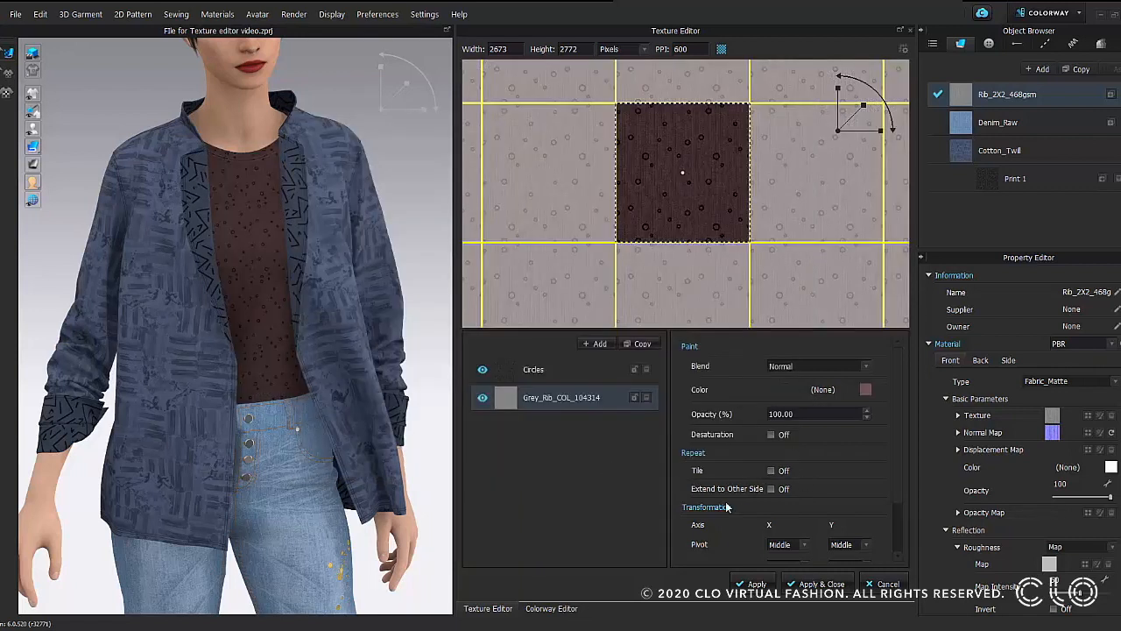
{"action": "left_click", "coordinate": [771, 434]}
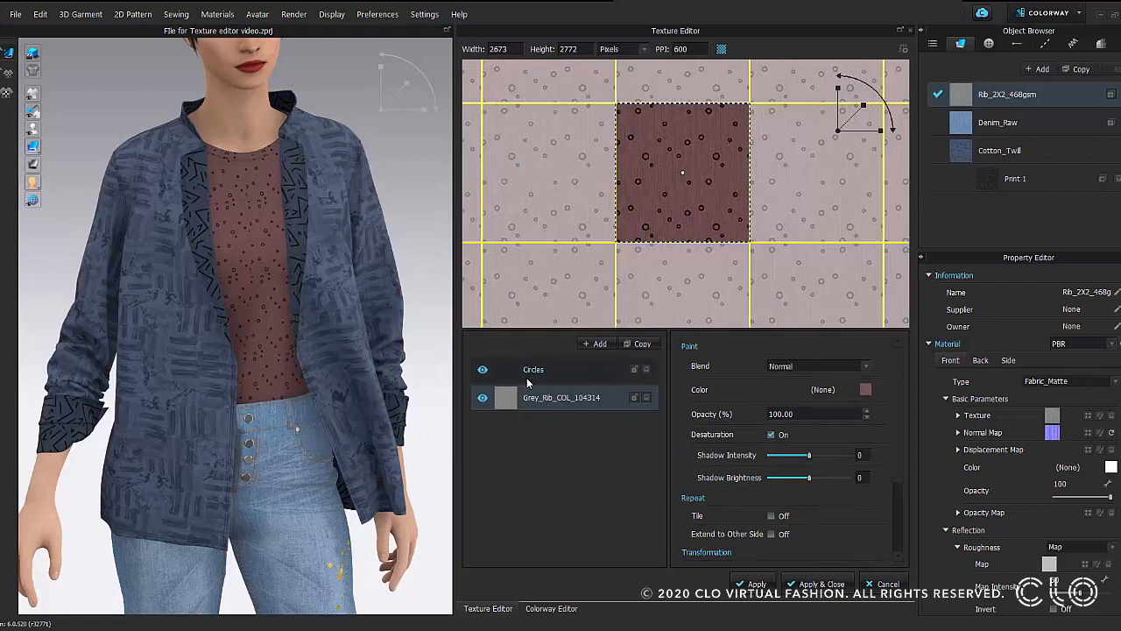
Recolor the Circles layer to a lighter pink, C78181, and turn on its desaturation.
{"action": "left_click", "coordinate": [534, 369]}
{"action": "left_click", "coordinate": [866, 389]}
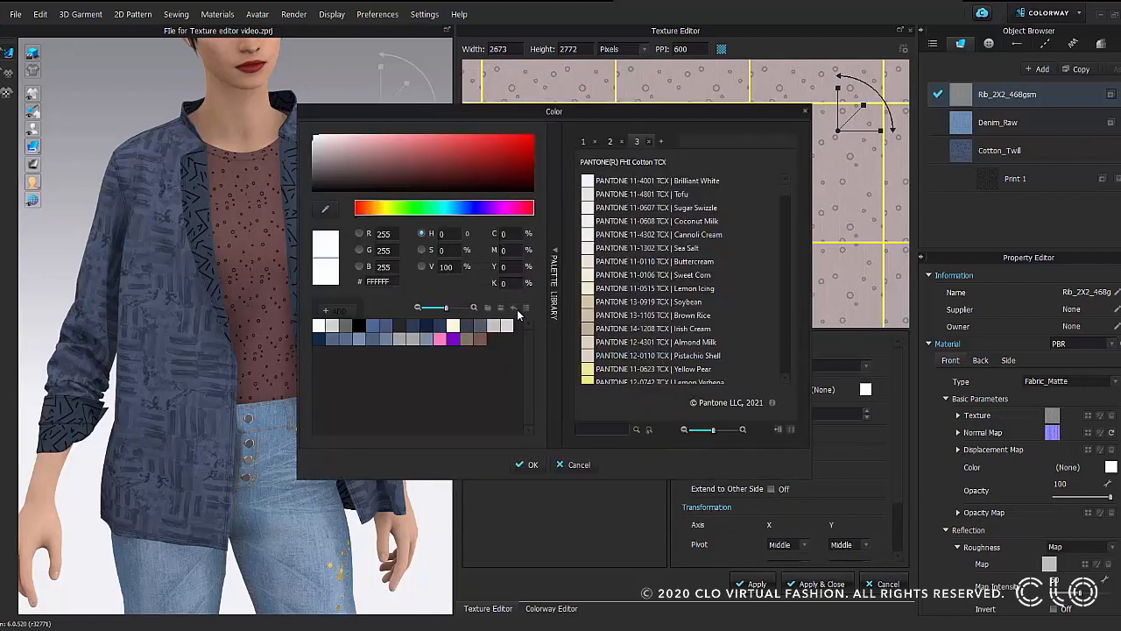
{"action": "left_click", "coordinate": [481, 340]}
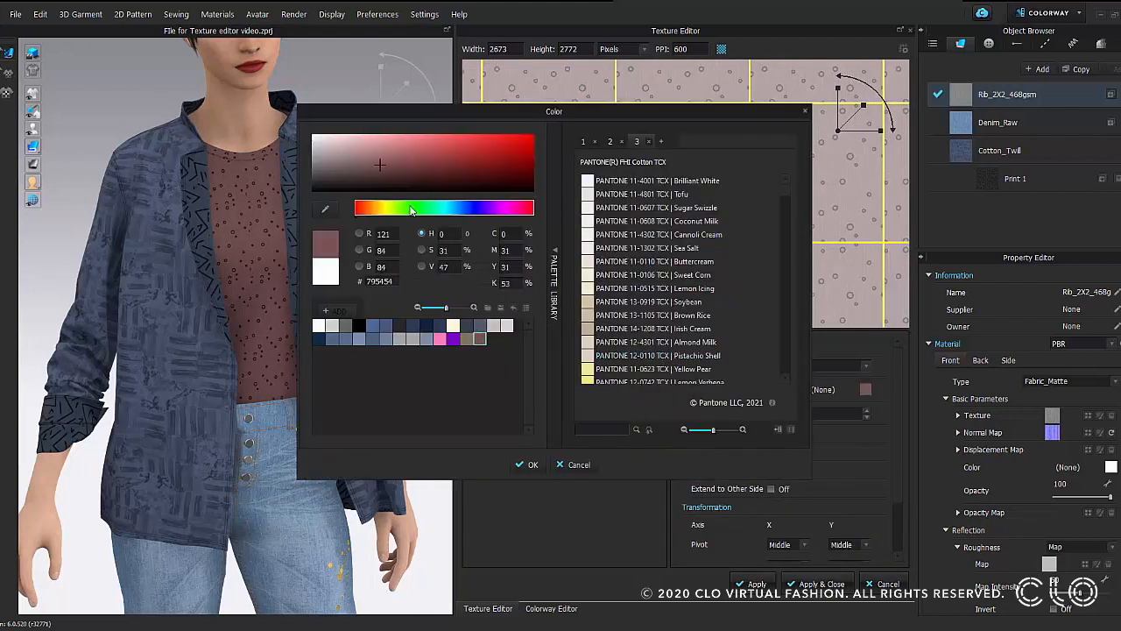
{"action": "left_click", "coordinate": [391, 148]}
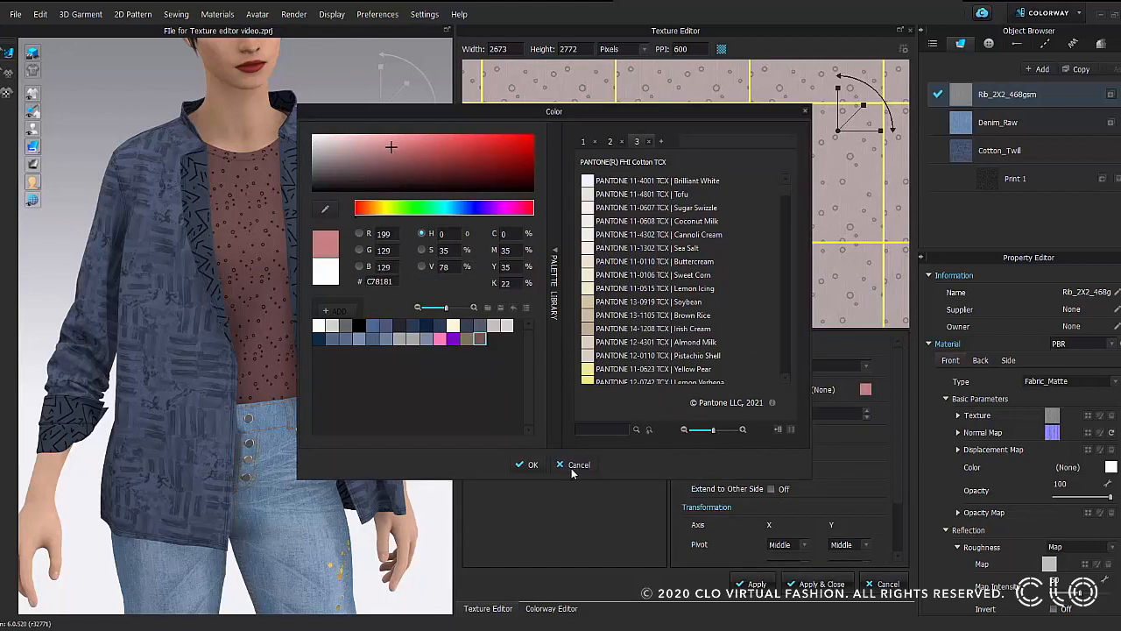
{"action": "left_click", "coordinate": [772, 435]}
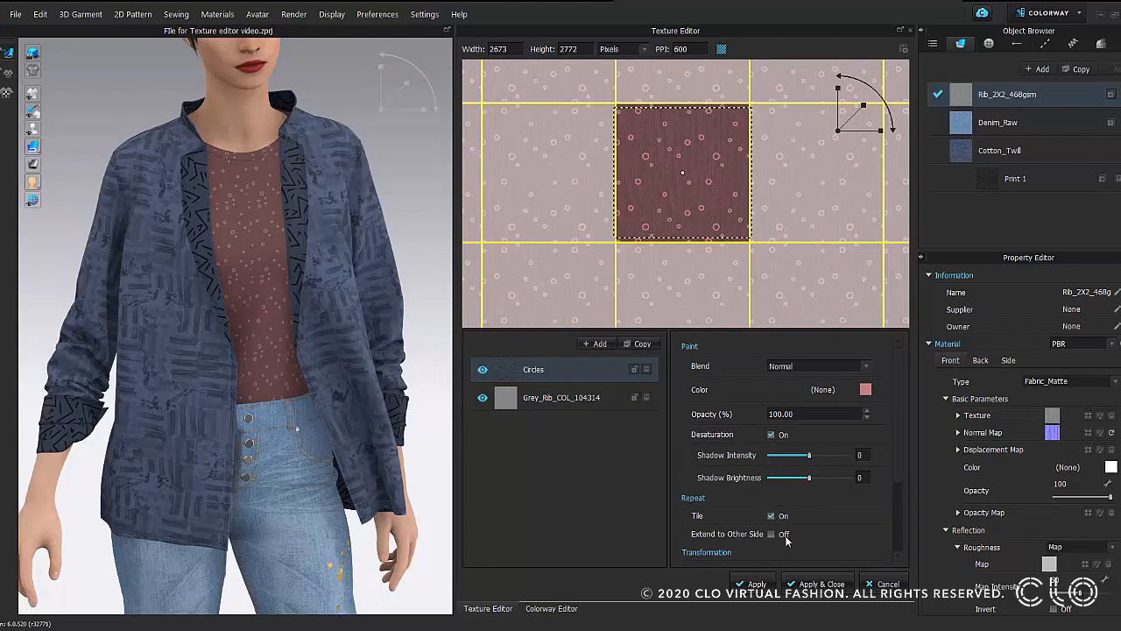
Fine-tune the circle print's scale in the applied texture and on the top, and update the colorway previews.
{"action": "left_click_drag", "start_coordinate": [864, 110], "coordinate": [860, 108]}
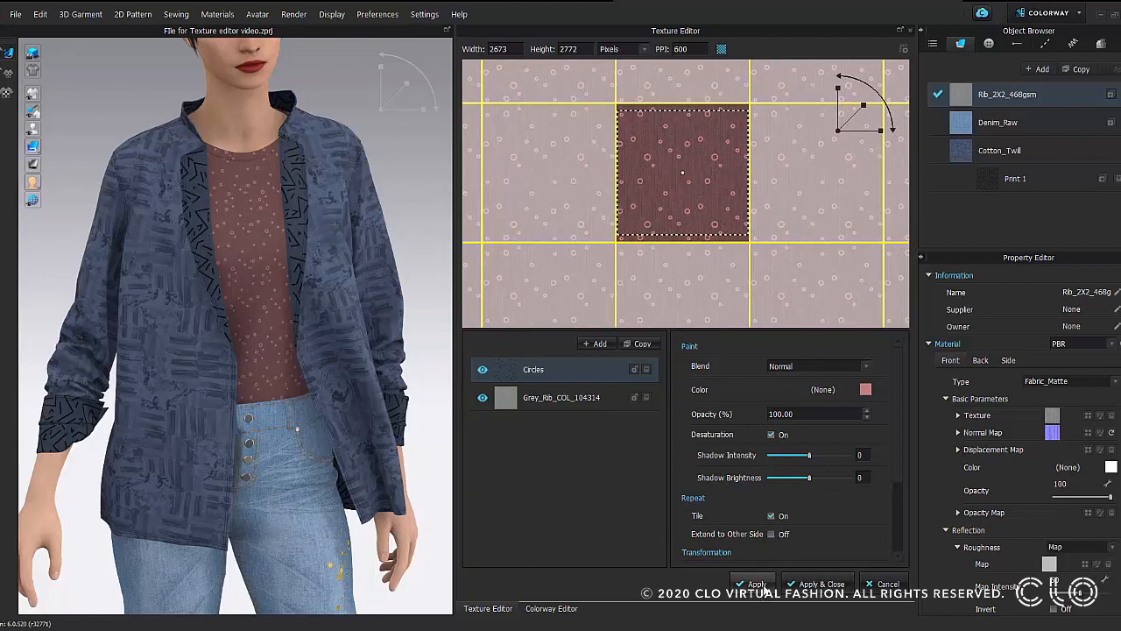
{"action": "left_click", "coordinate": [827, 585]}
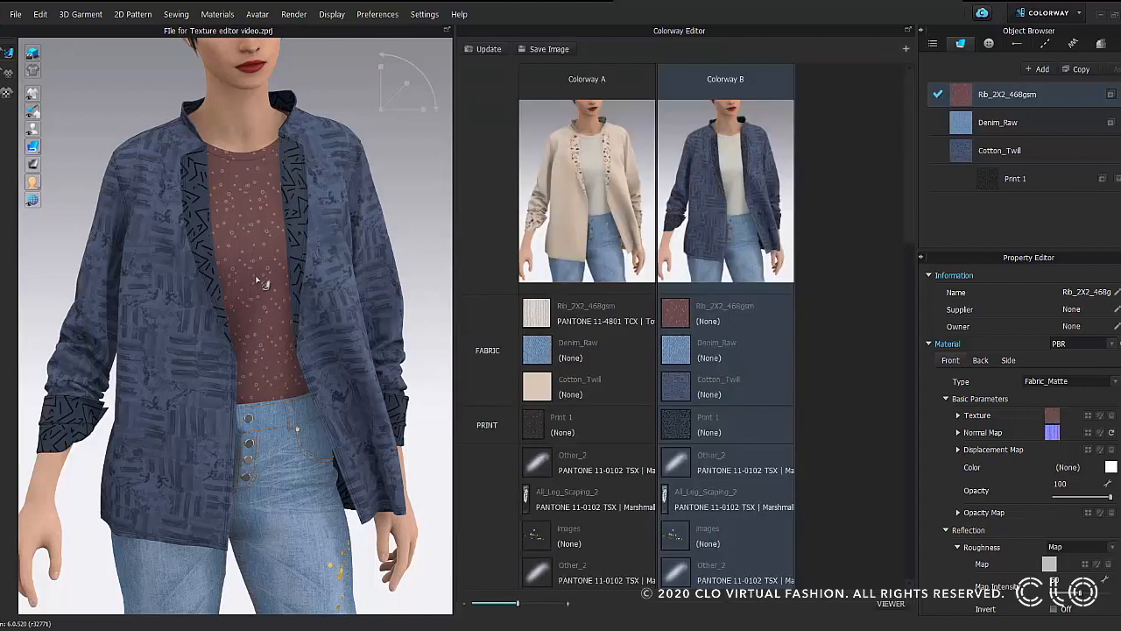
{"action": "left_click", "coordinate": [268, 254]}
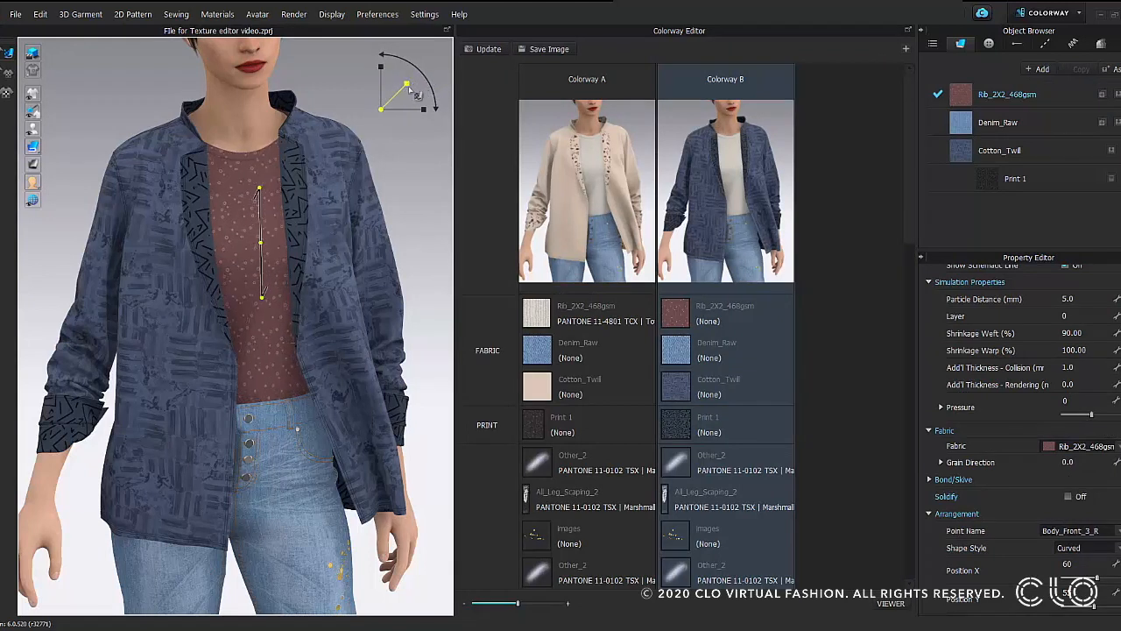
{"action": "left_click", "coordinate": [510, 302]}
{"action": "left_click", "coordinate": [483, 49]}
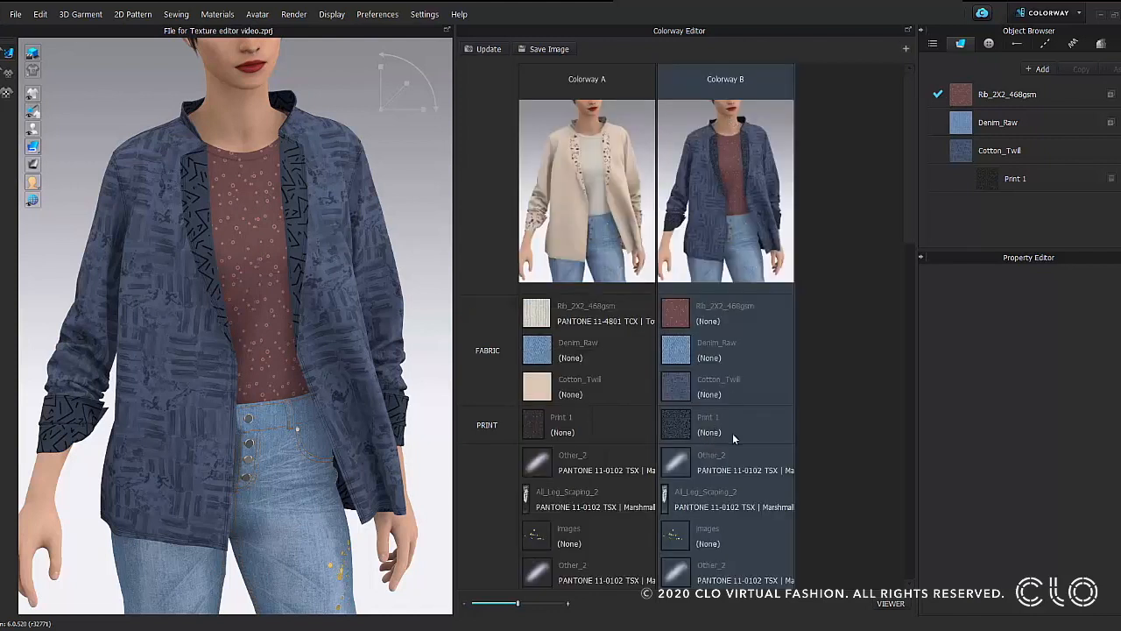
Compare the Rib_2X2_468gsm texture's desaturation setting in Colorway A and Colorway B.
{"action": "left_click", "coordinate": [586, 201]}
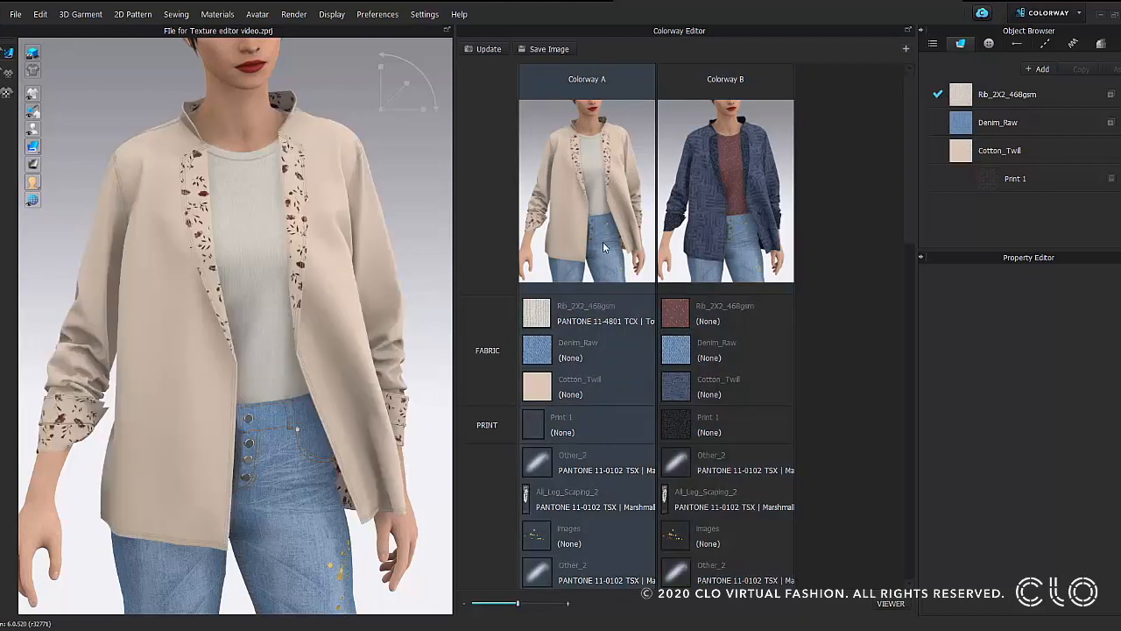
{"action": "left_click", "coordinate": [1031, 103]}
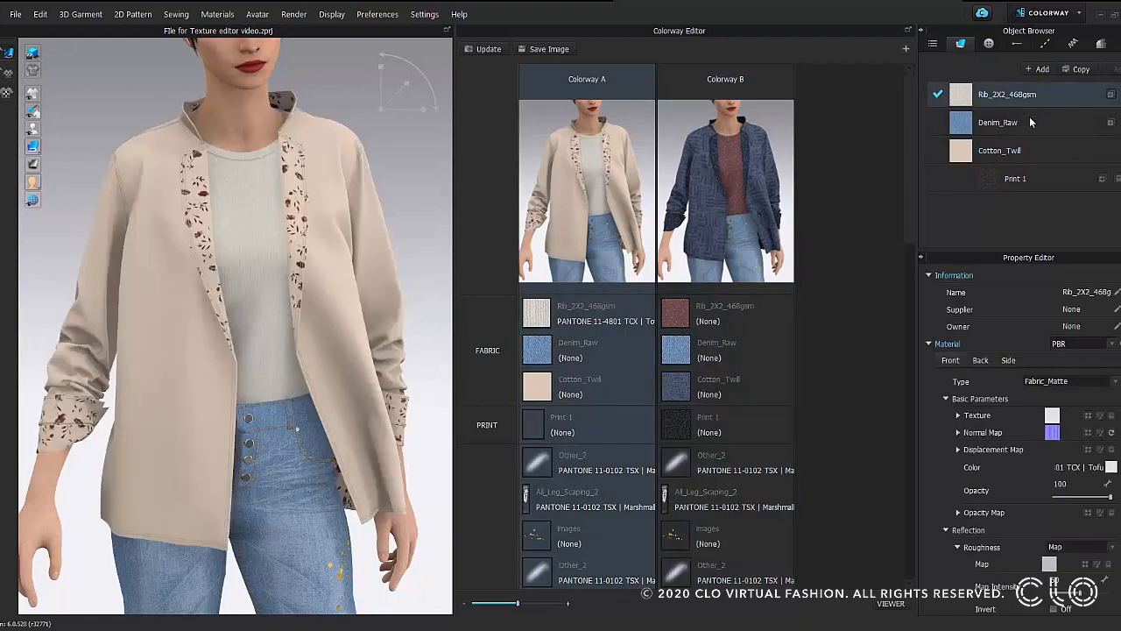
{"action": "left_click", "coordinate": [958, 415]}
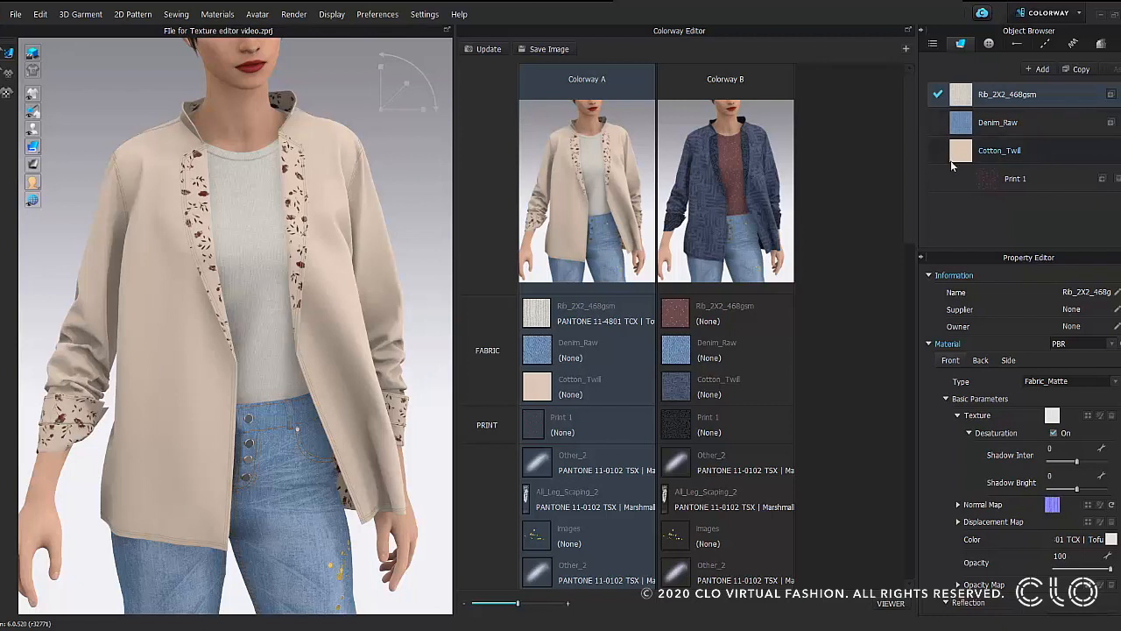
{"action": "left_click", "coordinate": [725, 152]}
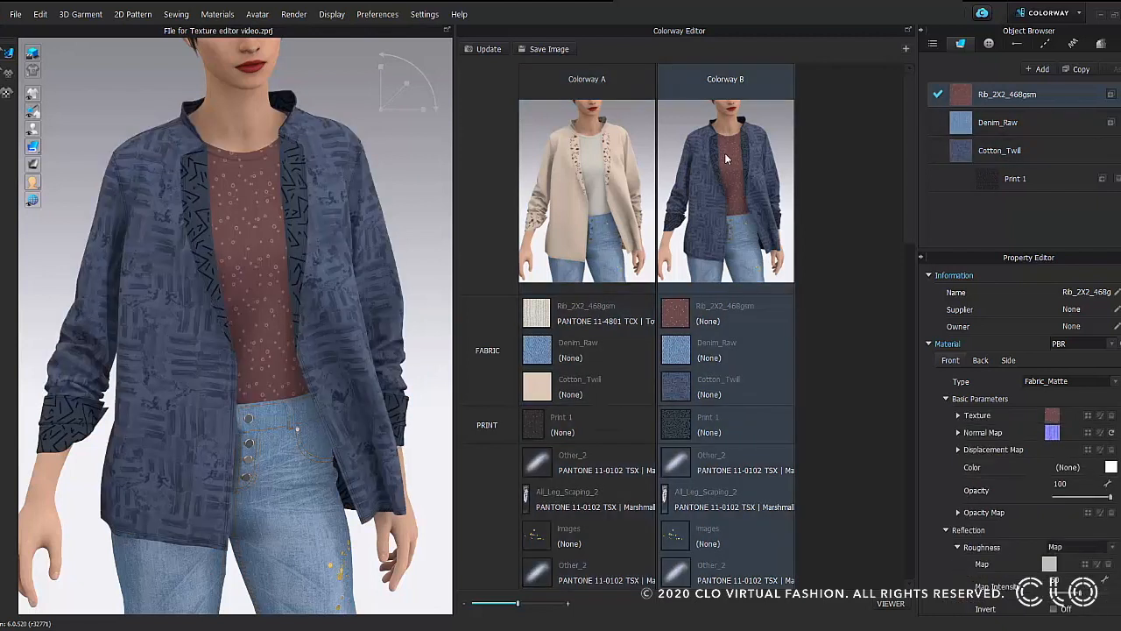
{"action": "left_click", "coordinate": [957, 415]}
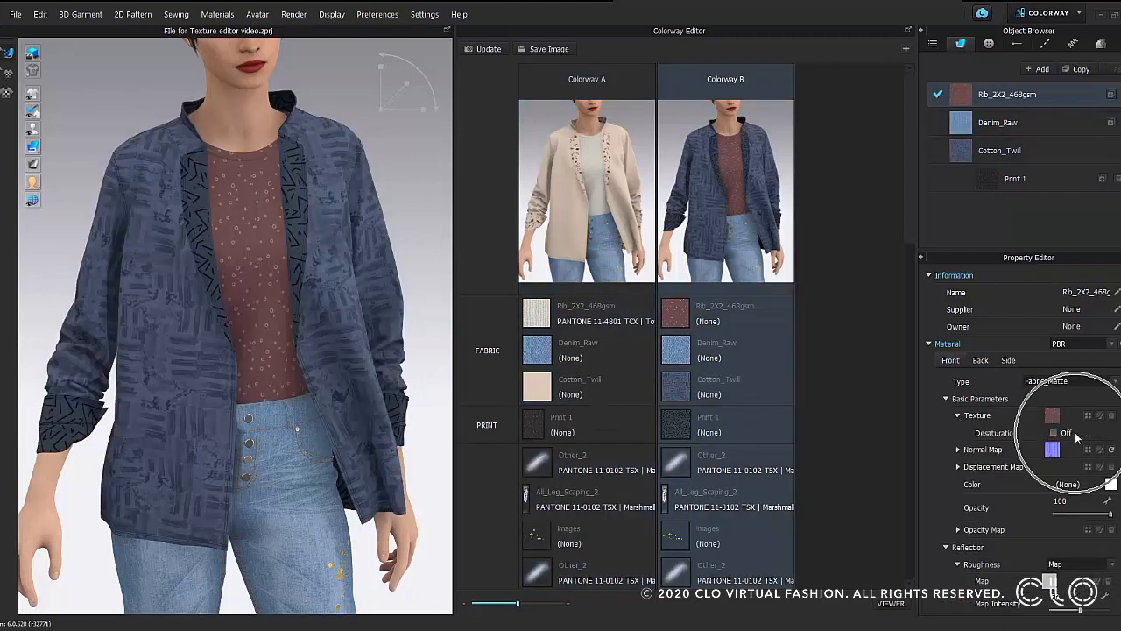
{"action": "left_click", "coordinate": [958, 415]}
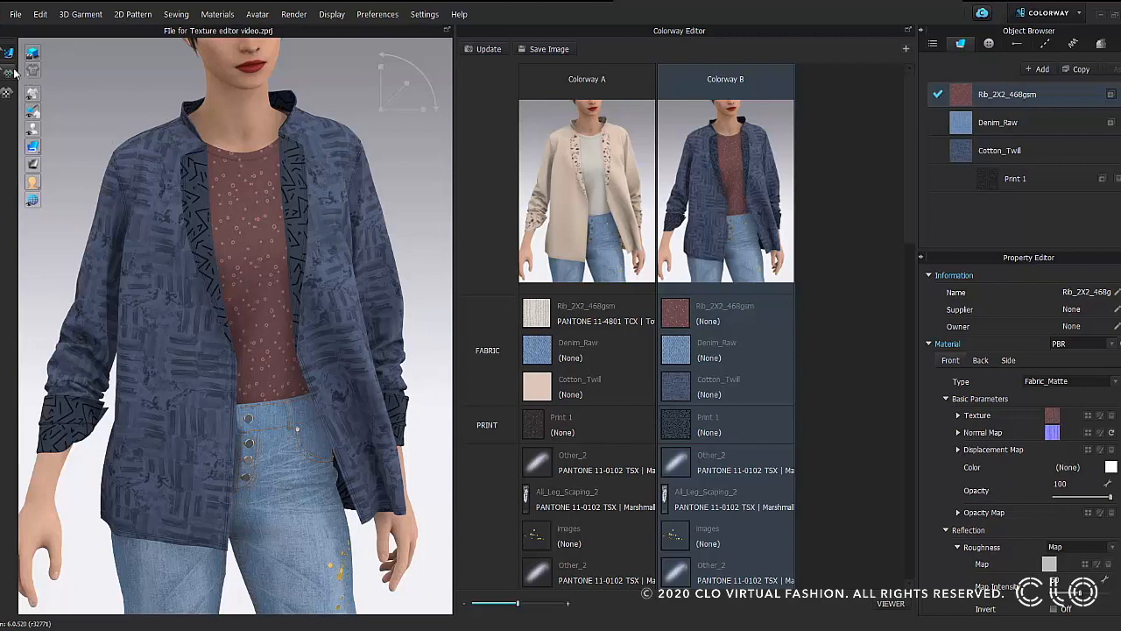
Add the floral image baked_texture_GwhYx3kHnDM9 from the Graphic folder as a layer on the jeans' splatter graphic texture.
{"action": "middle_click_drag", "start_coordinate": [360, 585], "coordinate": [362, 496]}
{"action": "right_click_drag", "start_coordinate": [363, 496], "coordinate": [355, 525]}
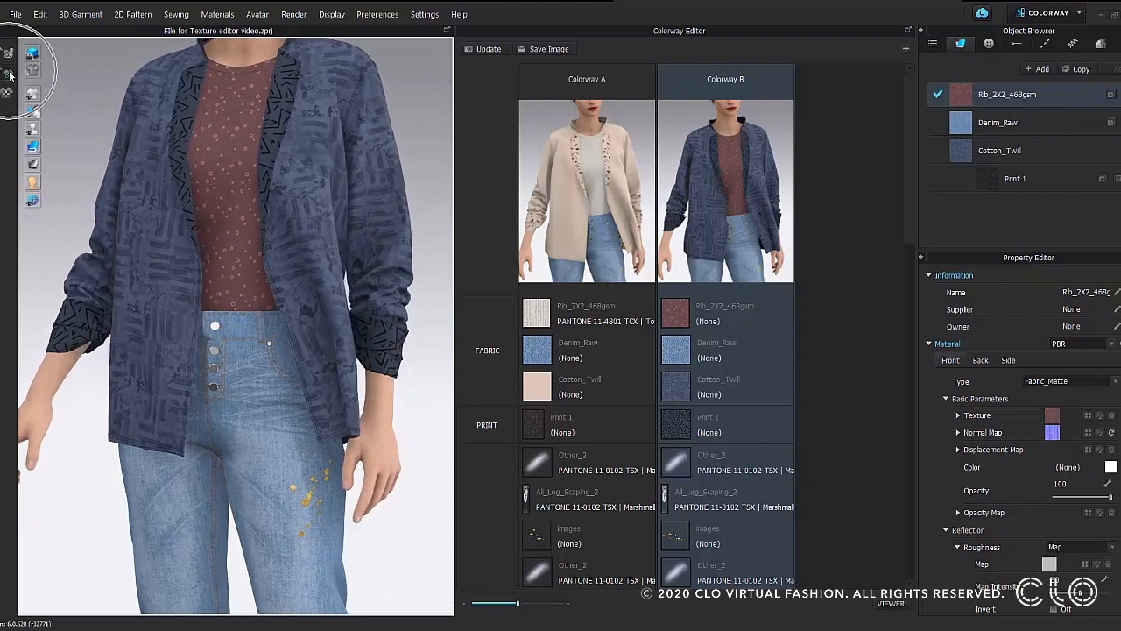
{"action": "left_click", "coordinate": [326, 501]}
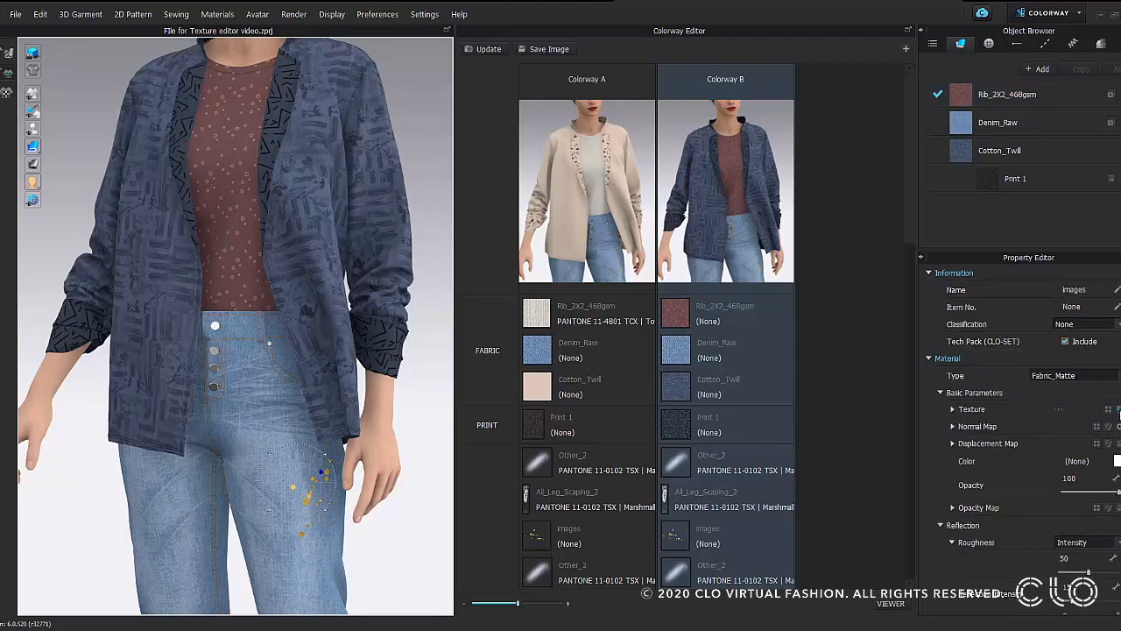
{"action": "left_click", "coordinate": [1108, 409]}
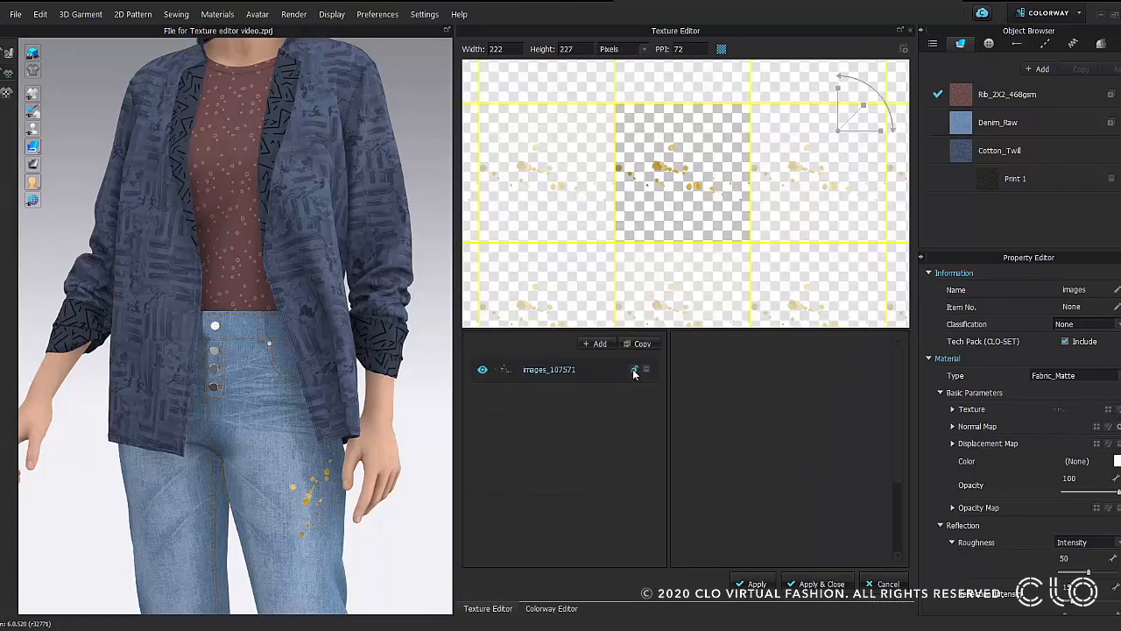
{"action": "left_click", "coordinate": [600, 344]}
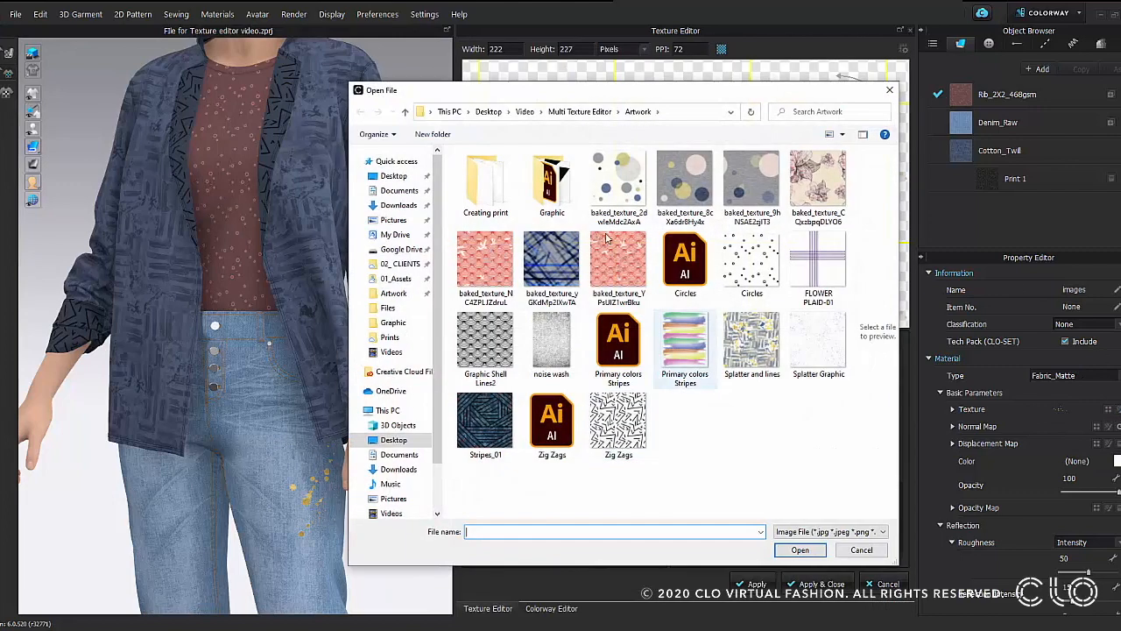
{"action": "left_click", "coordinate": [559, 182]}
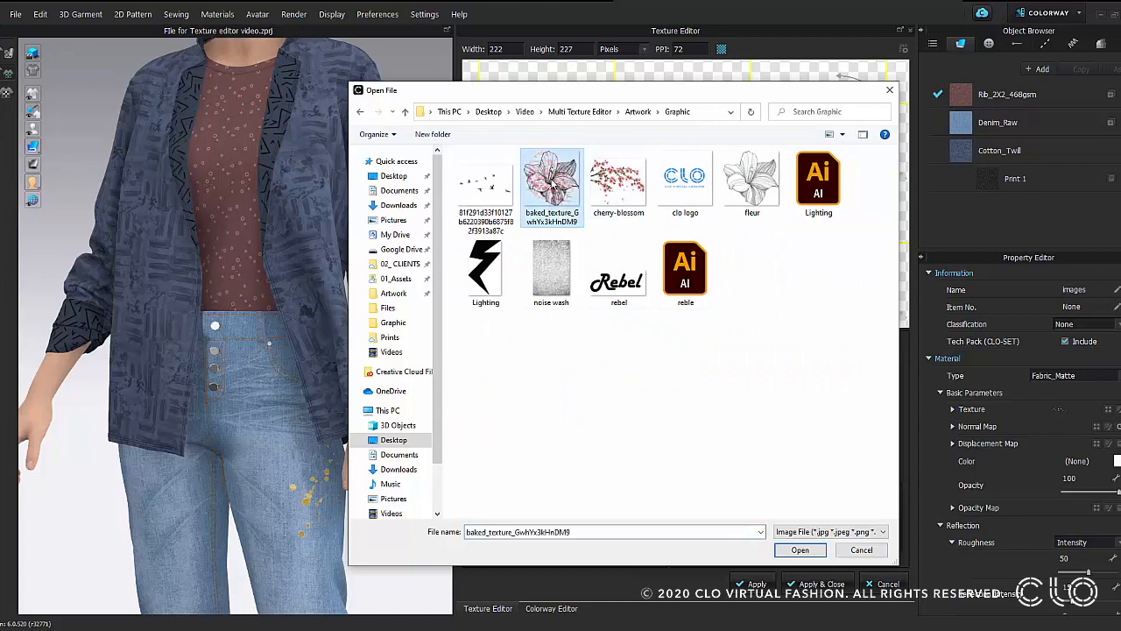
{"action": "left_click", "coordinate": [800, 550]}
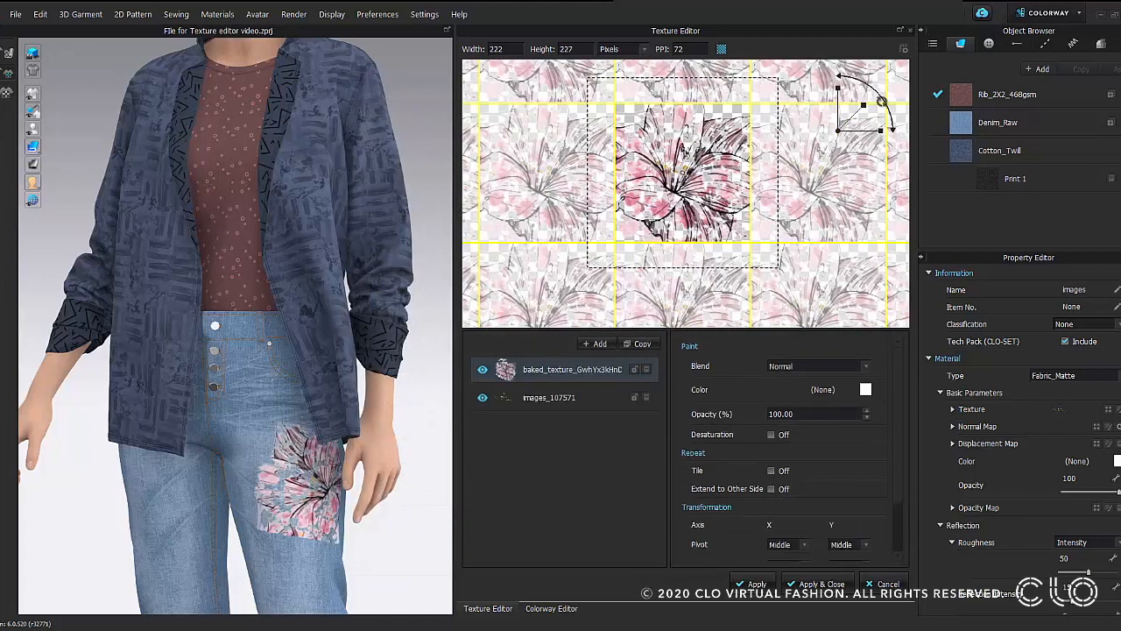
Shrink and slightly rotate the floral layer, then remove the images_107571 splatter layer and apply the jeans' graphic texture.
{"action": "left_click_drag", "start_coordinate": [851, 117], "coordinate": [753, 99]}
{"action": "left_click_drag", "start_coordinate": [561, 368], "coordinate": [586, 410]}
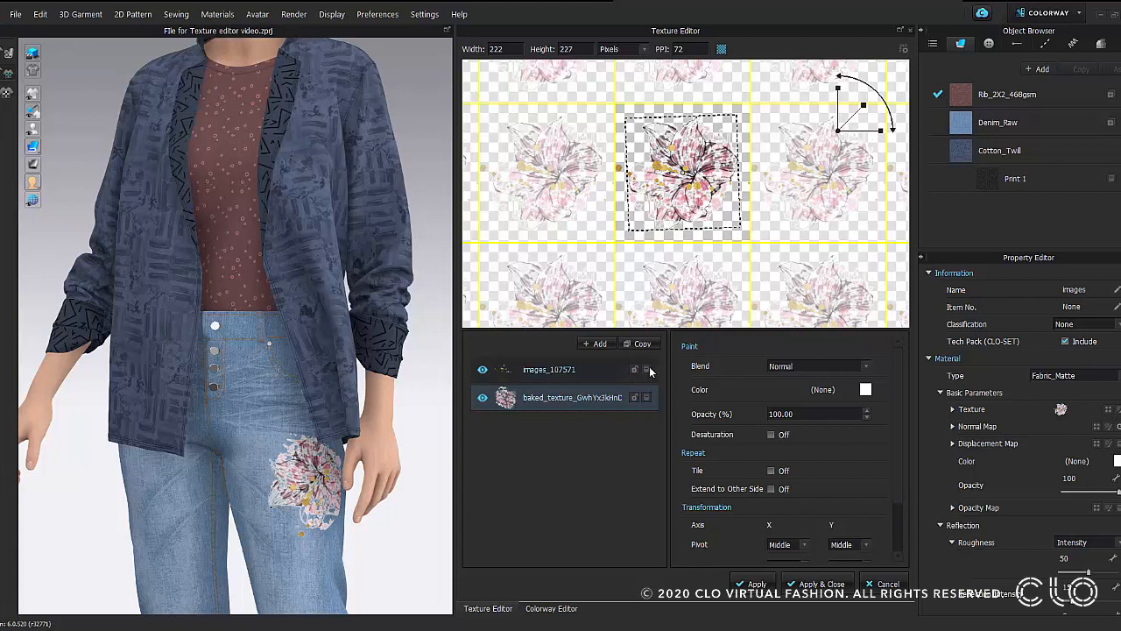
{"action": "left_click", "coordinate": [647, 370]}
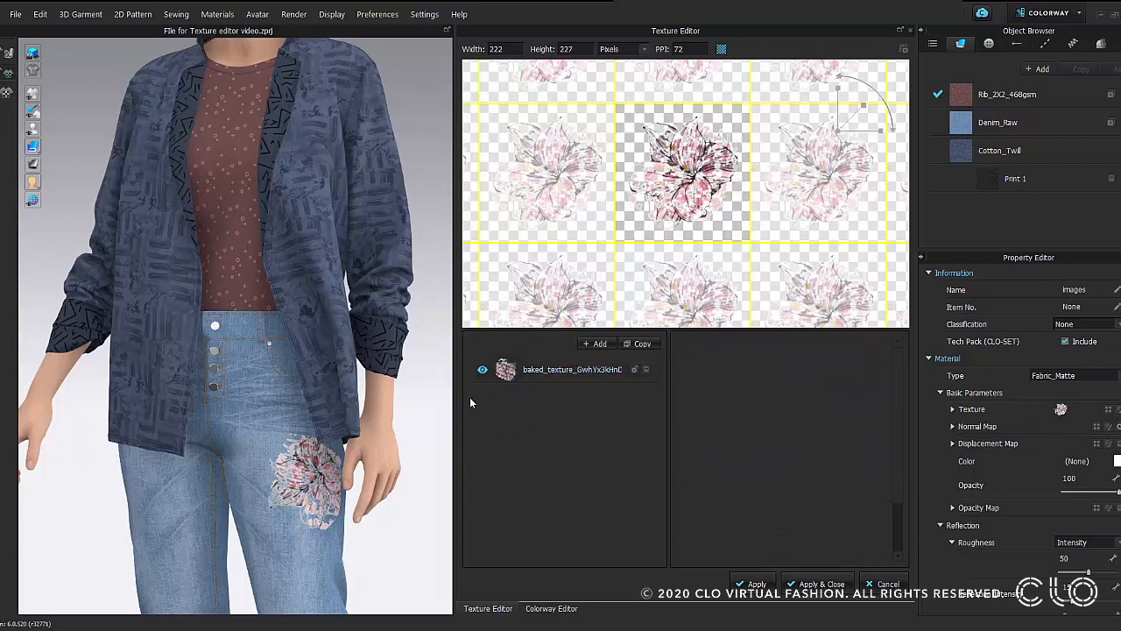
{"action": "left_click", "coordinate": [821, 585]}
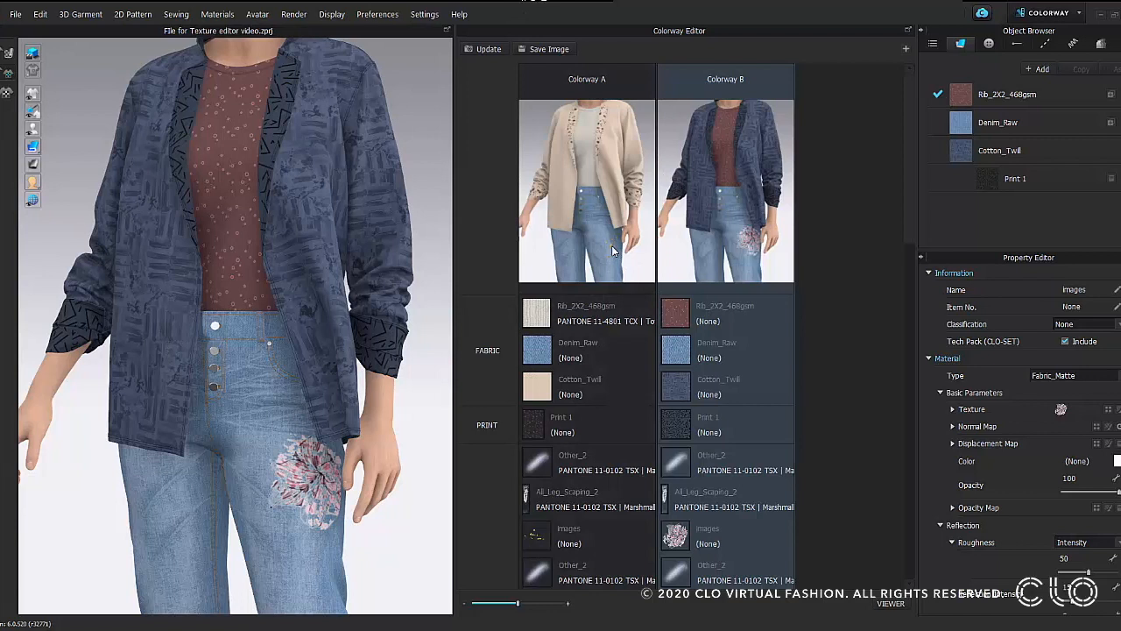
Enlarge the colorway previews and add a new colorway based on Colorway B, named Colorway C.
{"action": "left_click_drag", "start_coordinate": [521, 607], "coordinate": [552, 606]}
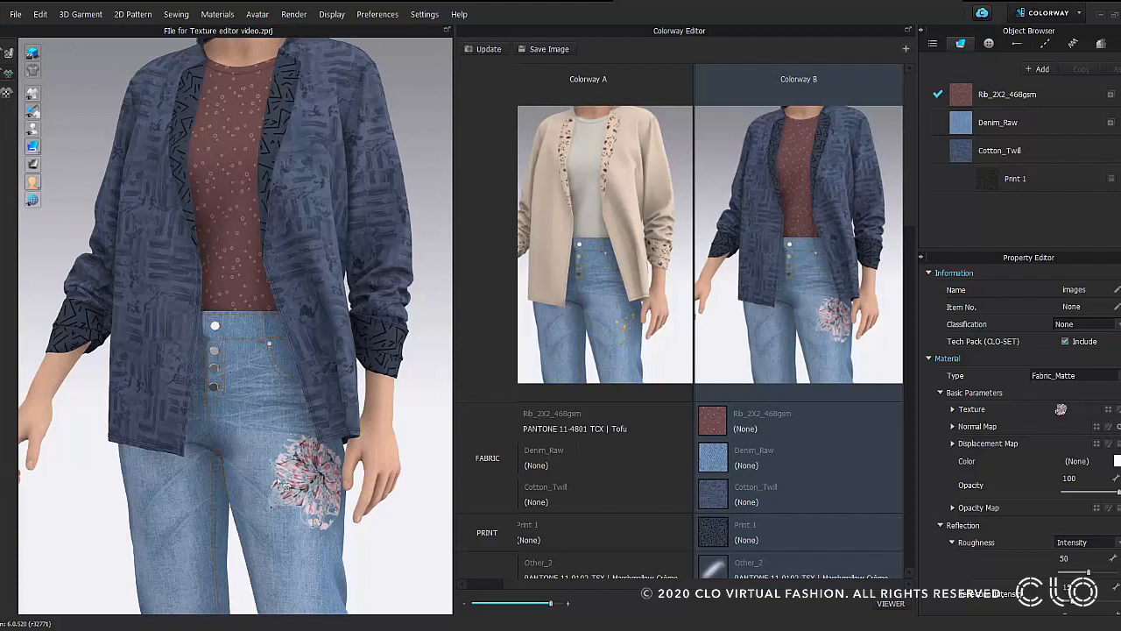
{"action": "scroll", "coordinate": [795, 490], "scroll_direction": "down", "scroll_amount": 3}
{"action": "scroll", "coordinate": [797, 350], "scroll_direction": "up", "scroll_amount": 3}
{"action": "left_click", "coordinate": [907, 51]}
{"action": "double_click", "coordinate": [799, 79]}
{"action": "left_click_drag", "start_coordinate": [828, 79], "coordinate": [806, 79]}
{"action": "key", "text": "BackSpace"}
{"action": "type", "text": "C"}
{"action": "left_click", "coordinate": [750, 50]}
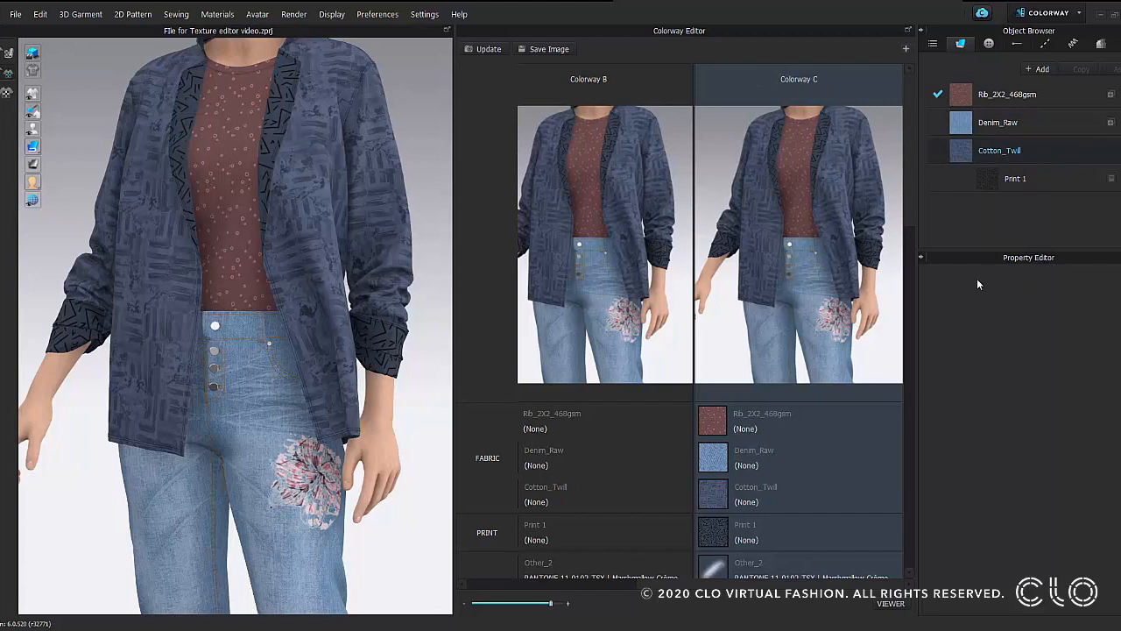
In the Cotton_Twill texture, add the noise wash image as a layer and delete the Splatter and lines layer.
{"action": "left_click", "coordinate": [1044, 152]}
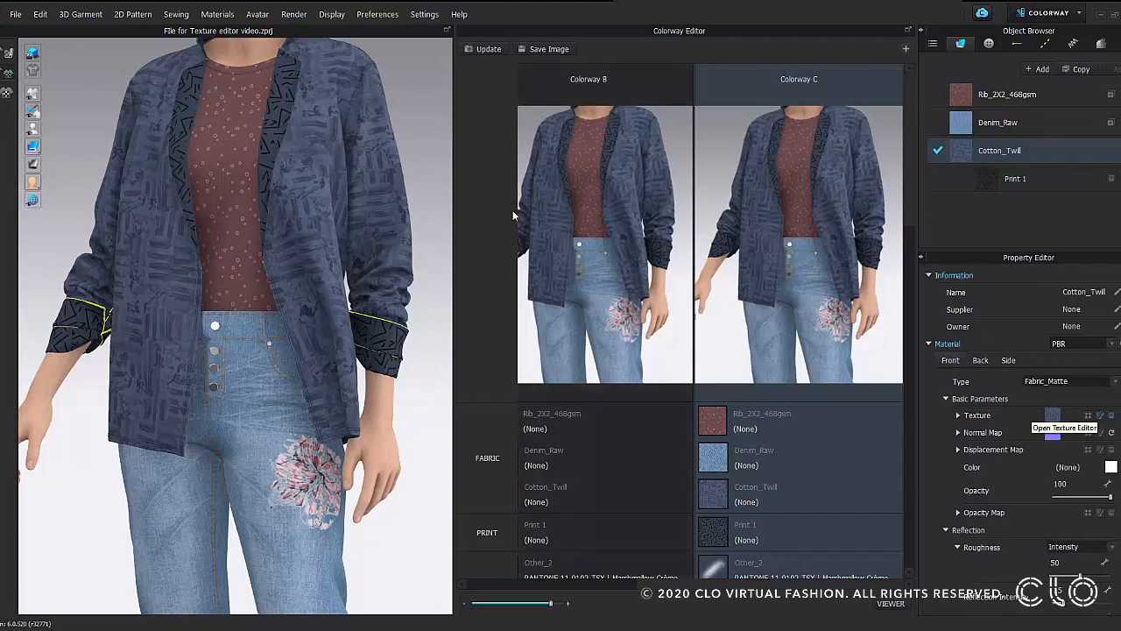
{"action": "left_click", "coordinate": [1101, 418]}
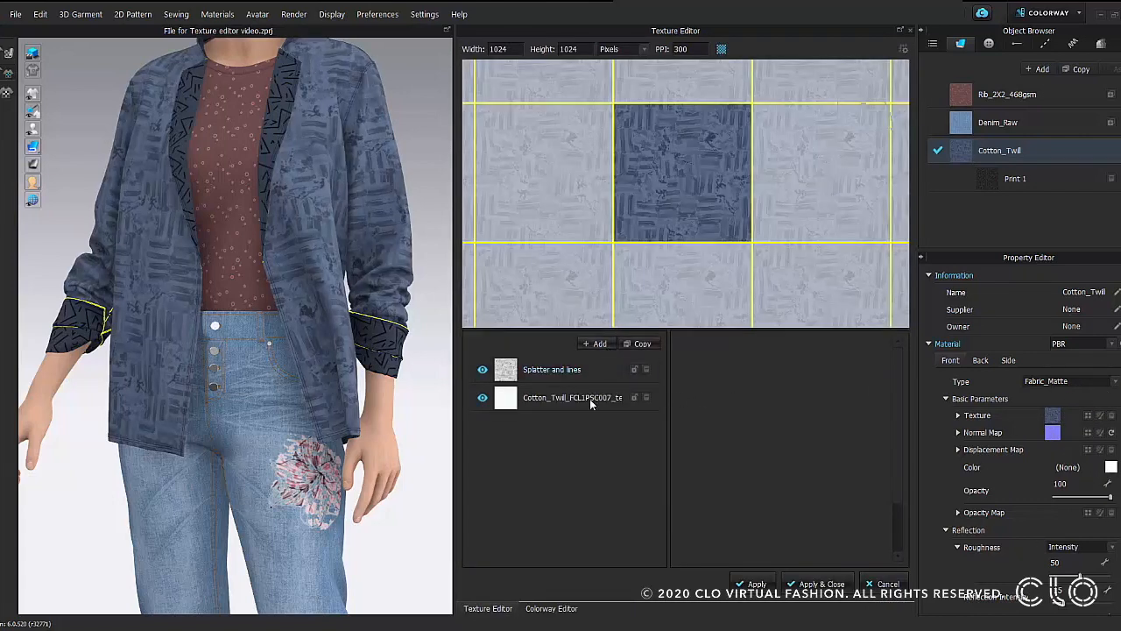
{"action": "left_click", "coordinate": [600, 344]}
{"action": "left_click", "coordinate": [552, 272]}
{"action": "left_click", "coordinate": [799, 550]}
{"action": "left_click", "coordinate": [645, 397]}
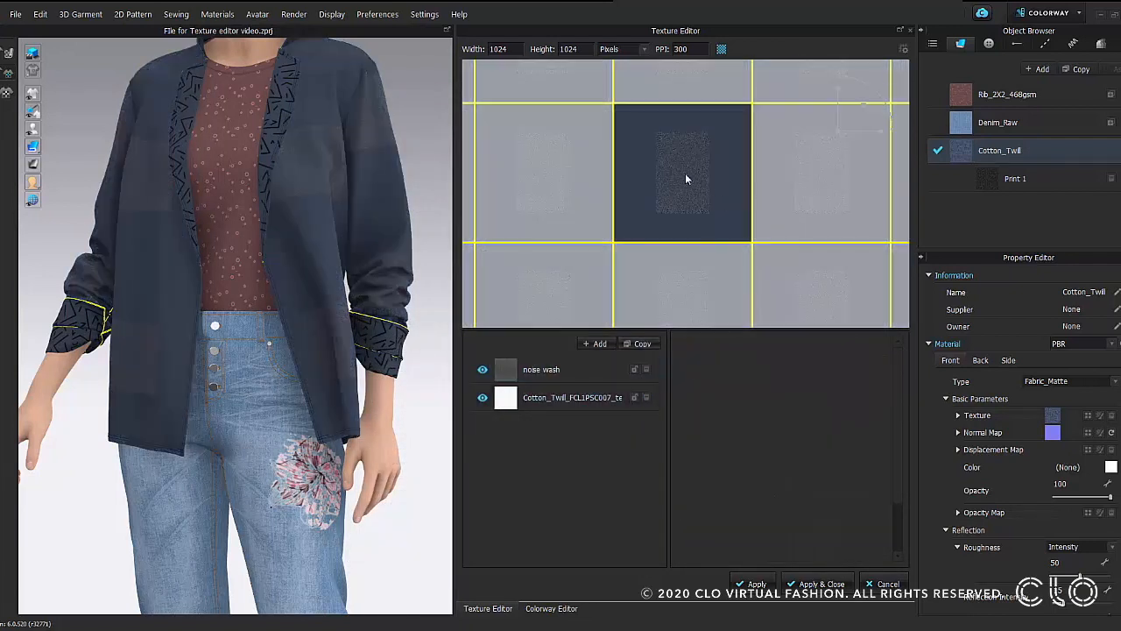
Enlarge the noise wash layer, turn on its desaturation, color it 525B6C and set its blend mode to Overlay.
{"action": "left_click", "coordinate": [579, 373]}
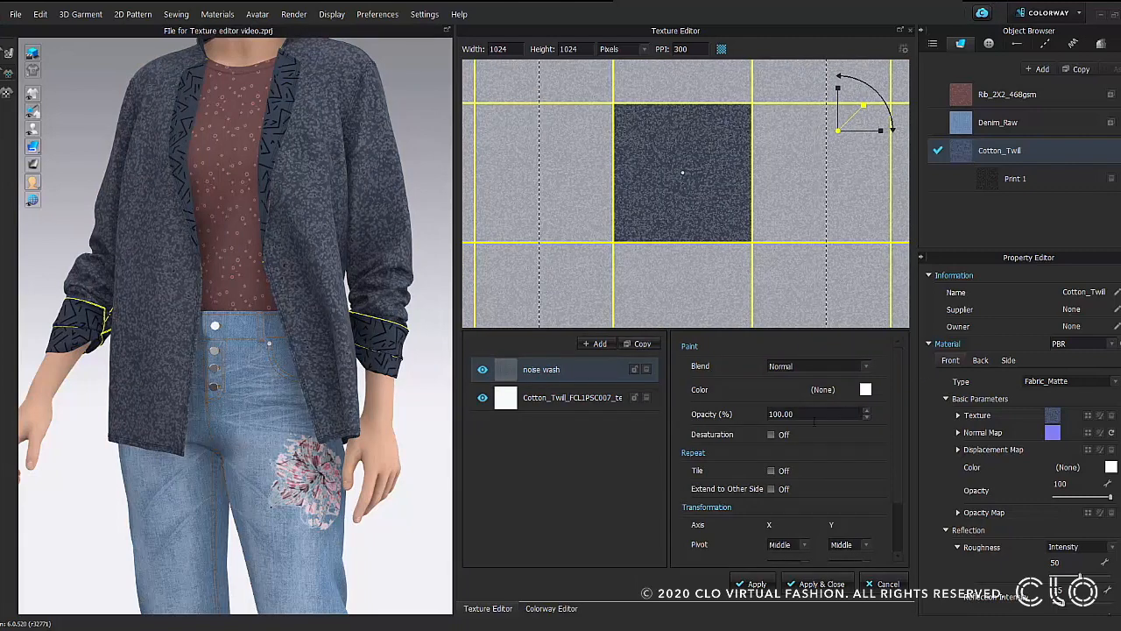
{"action": "left_click", "coordinate": [770, 435]}
{"action": "left_click", "coordinate": [865, 390]}
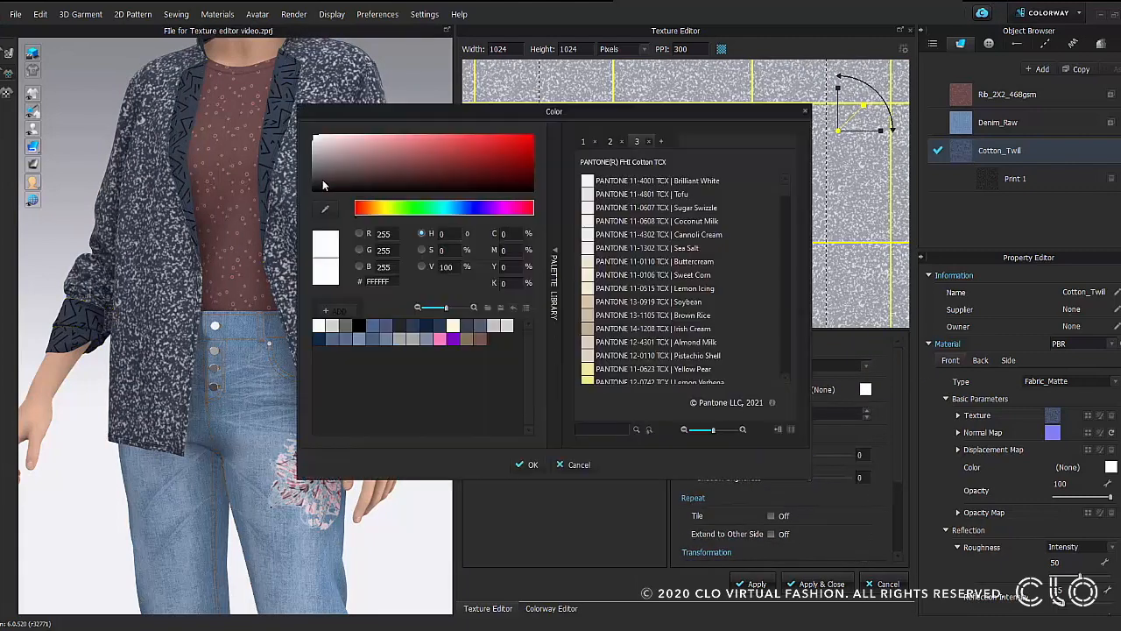
{"action": "left_click", "coordinate": [480, 326]}
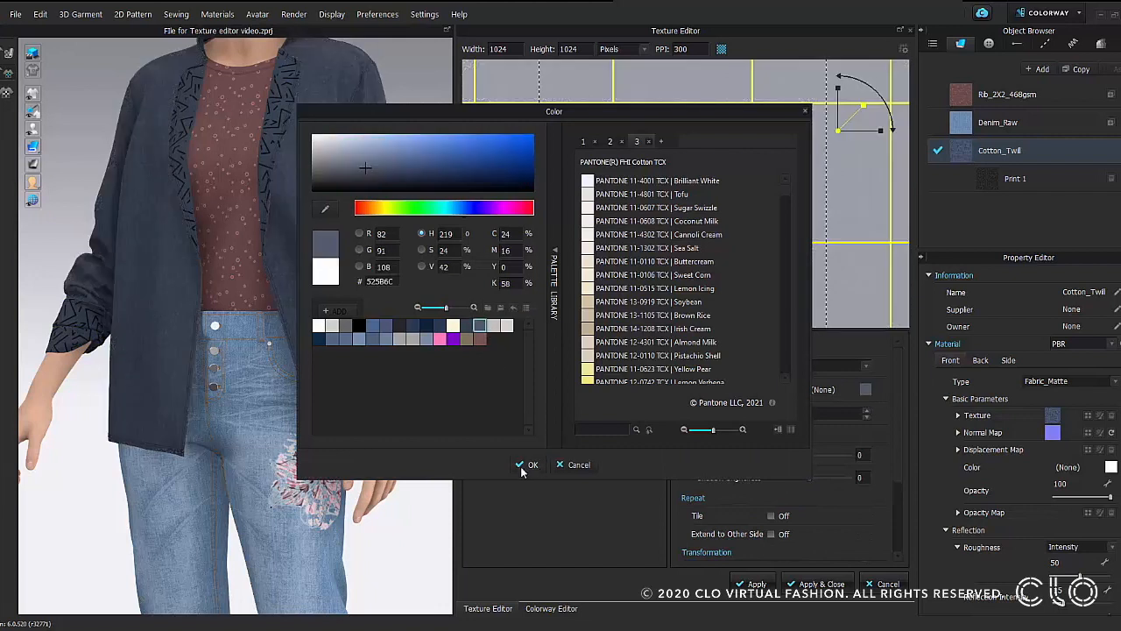
{"action": "left_click", "coordinate": [528, 465]}
{"action": "left_click", "coordinate": [866, 370]}
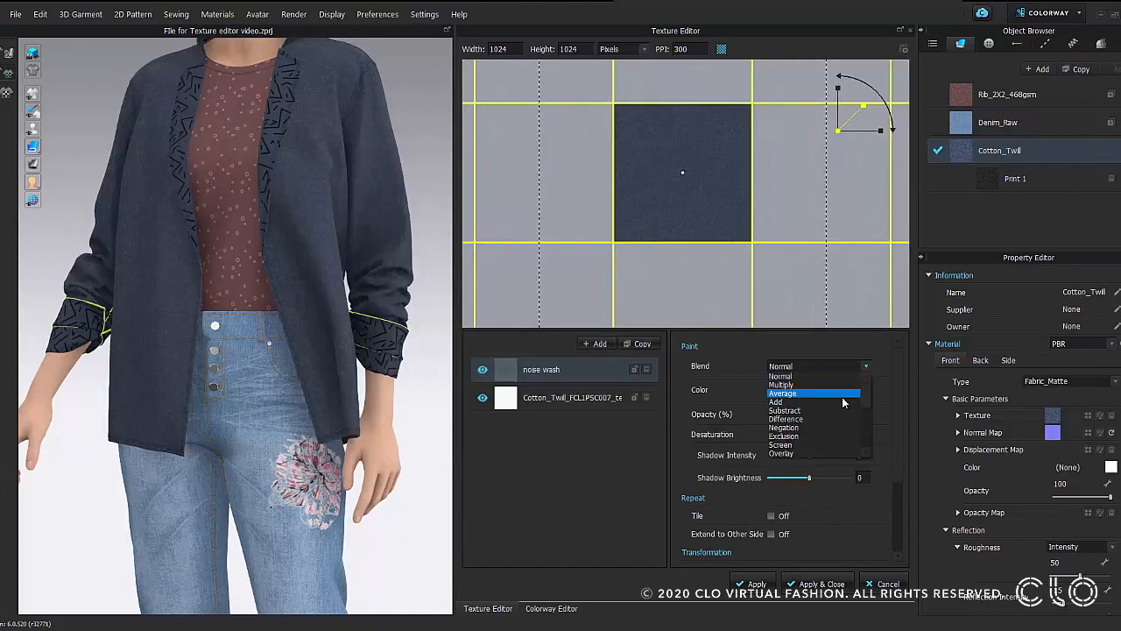
{"action": "left_click", "coordinate": [810, 452]}
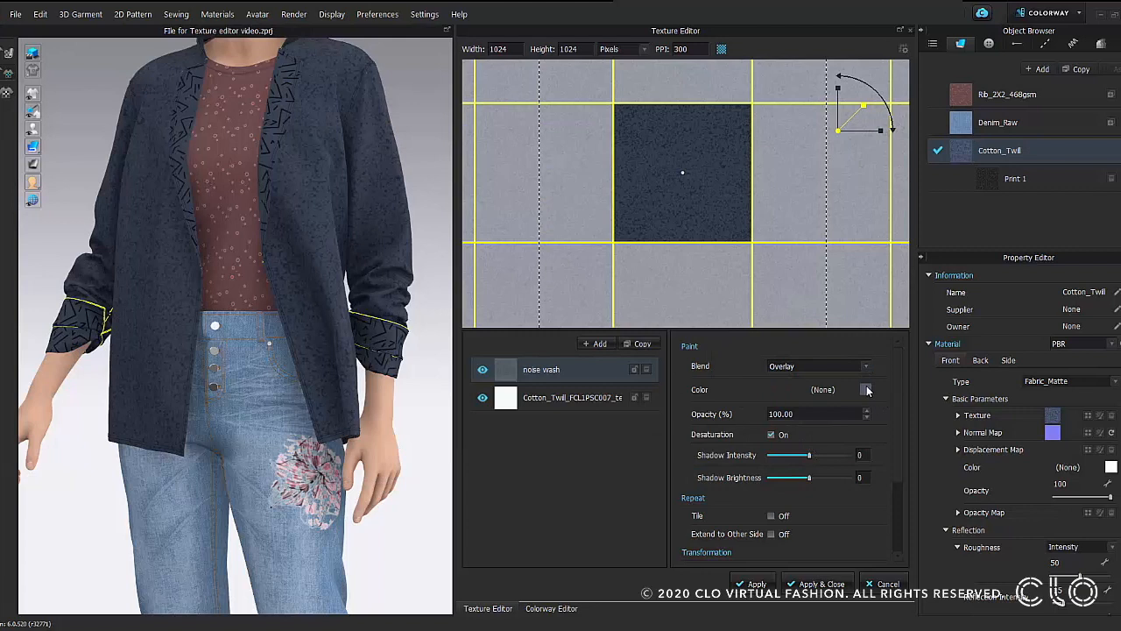
Lighten the noise wash layer's color to B2BCCF, set its opacity to 70% and apply the Cotton_Twill texture.
{"action": "left_click", "coordinate": [865, 390]}
{"action": "left_click_drag", "start_coordinate": [366, 169], "coordinate": [344, 145]}
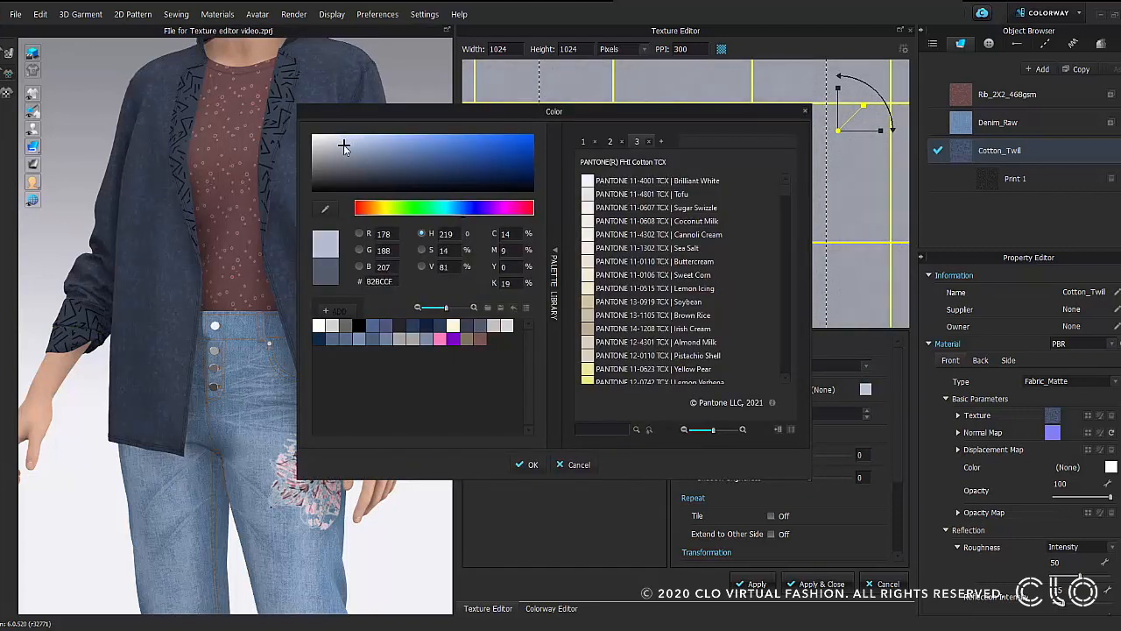
{"action": "left_click", "coordinate": [531, 464]}
{"action": "double_click", "coordinate": [772, 413]}
{"action": "type", "text": "70"}
{"action": "key", "text": "Return"}
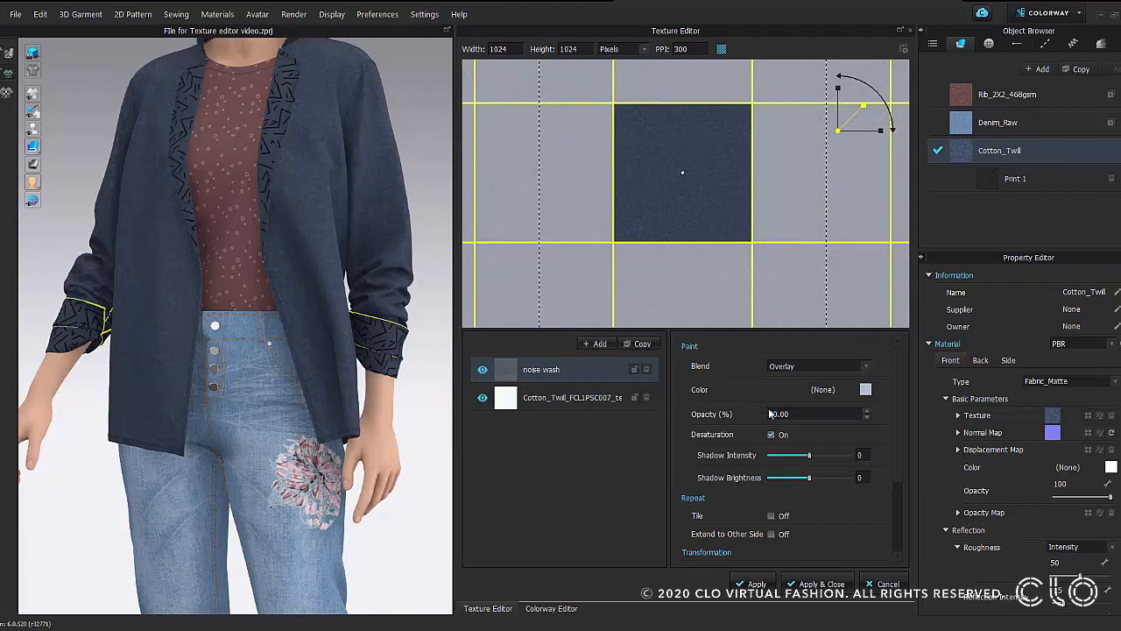
{"action": "left_click", "coordinate": [812, 584]}
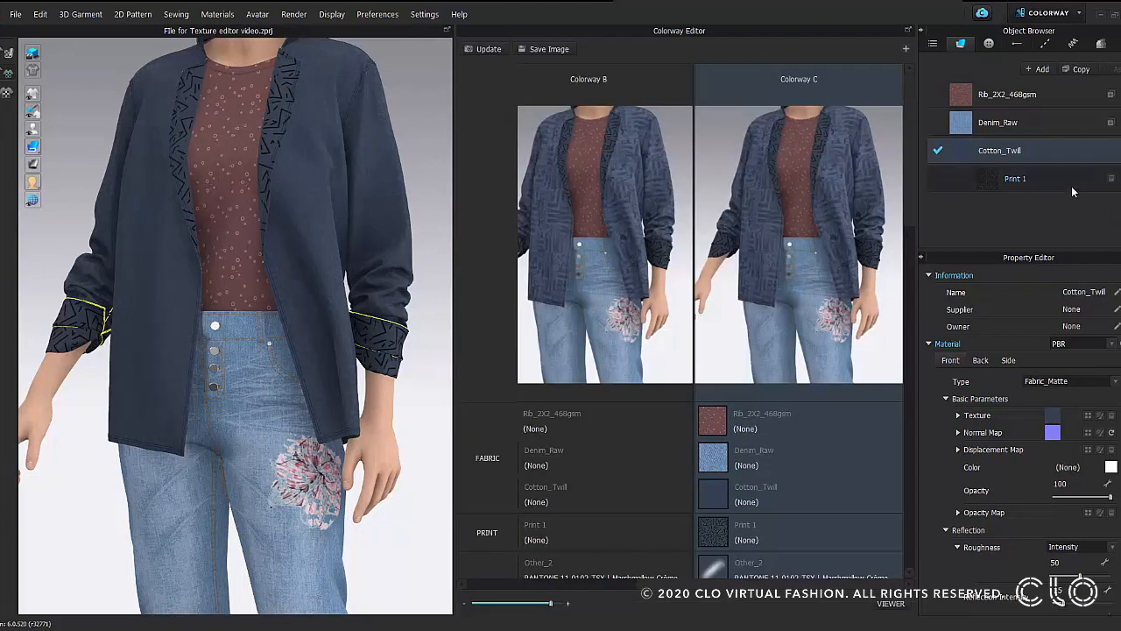
Try deleting Print 1 from the Cotton_Twill fabric, update the colorway previews and compare the colorways.
{"action": "left_click", "coordinate": [1071, 184]}
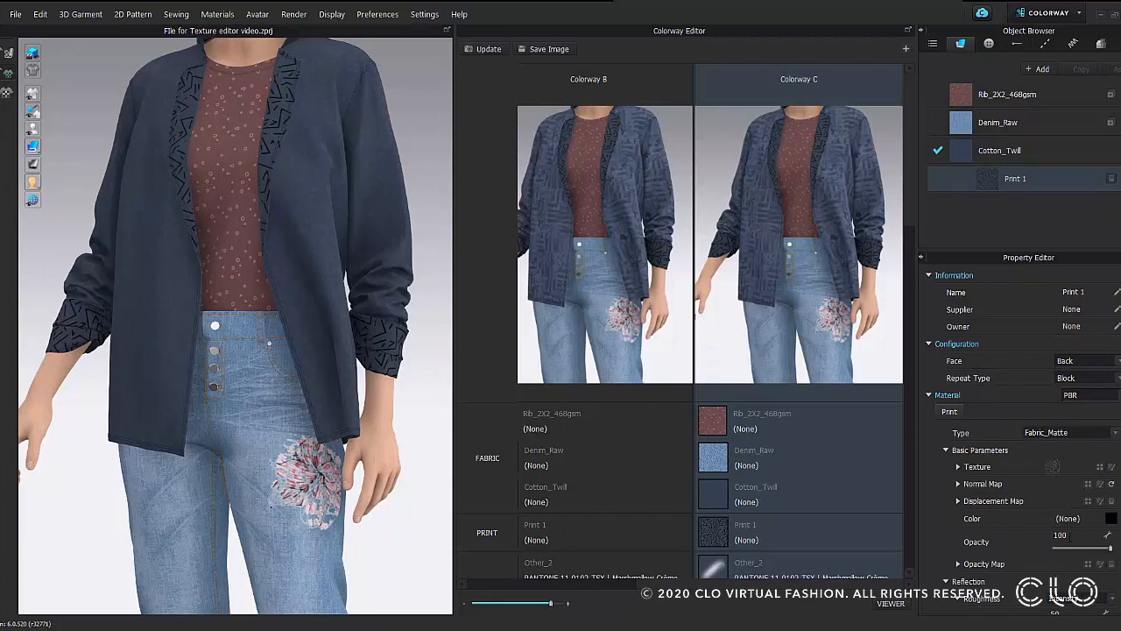
{"action": "left_click", "coordinate": [1111, 179]}
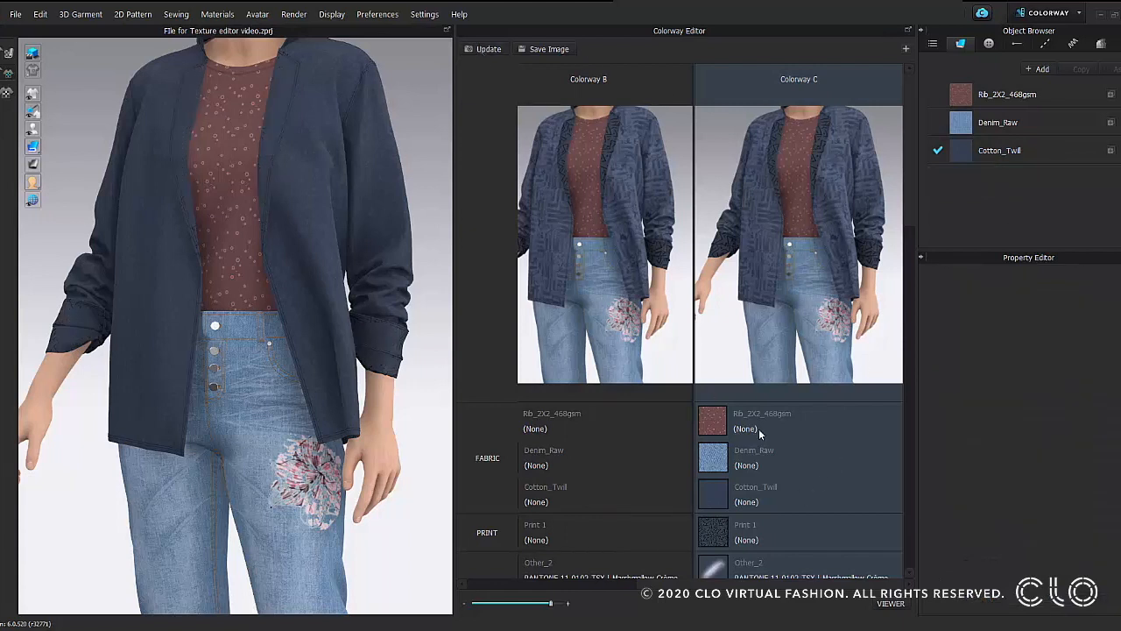
{"action": "left_click", "coordinate": [505, 51]}
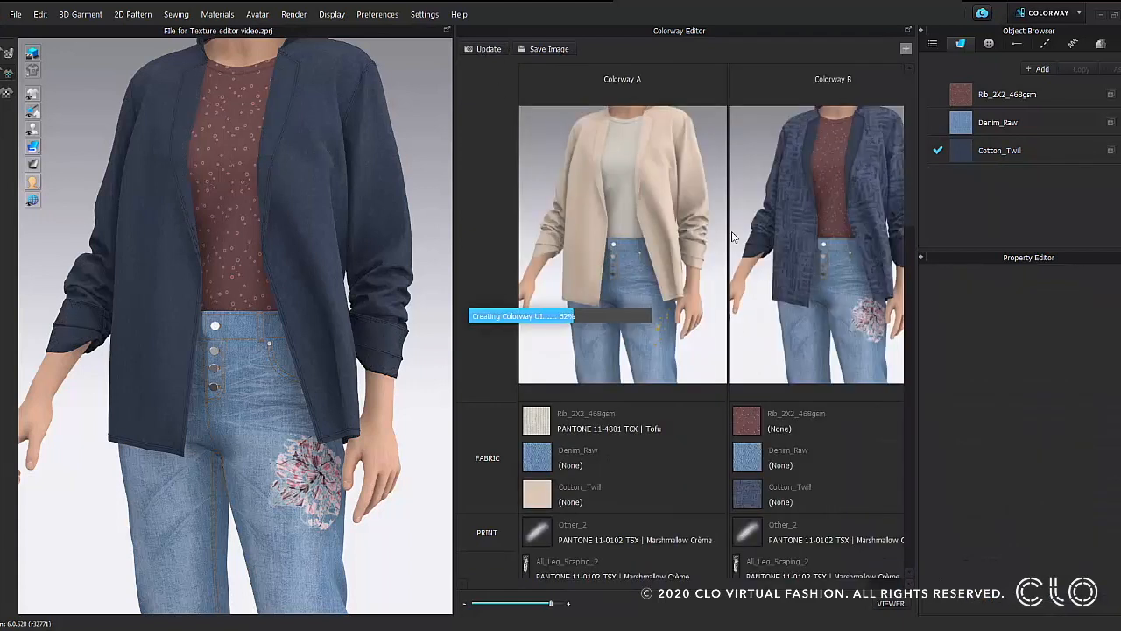
{"action": "left_click_drag", "start_coordinate": [657, 584], "coordinate": [679, 569]}
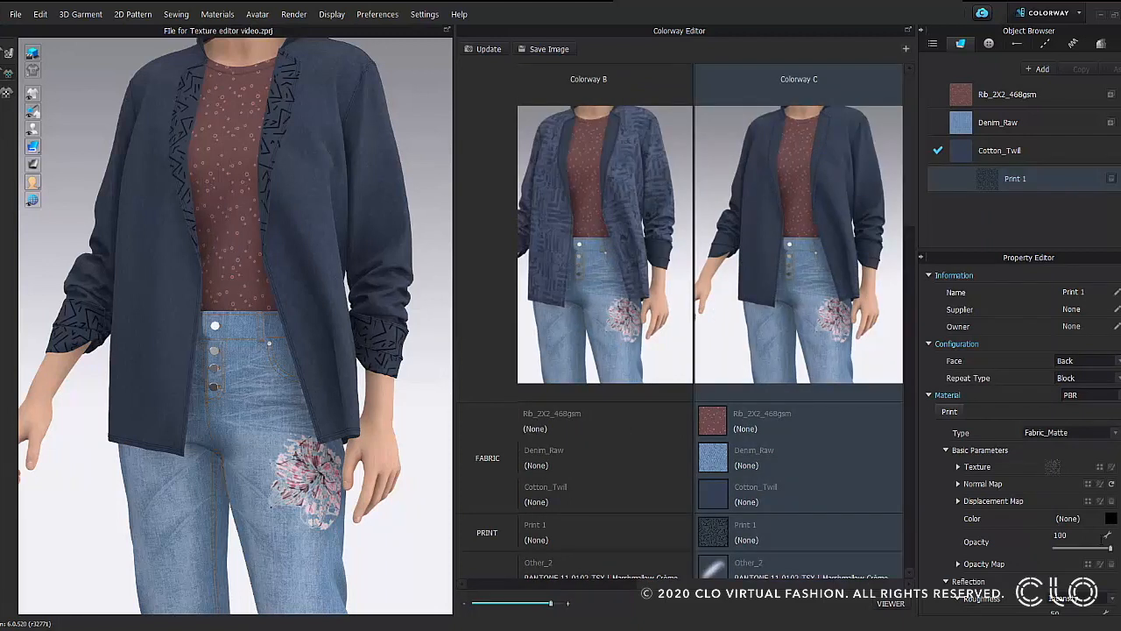
Set the opacity of Print 1 on the Cotton_Twill fabric to 0 in Colorway C.
{"action": "left_click_drag", "start_coordinate": [1109, 549], "coordinate": [1023, 550]}
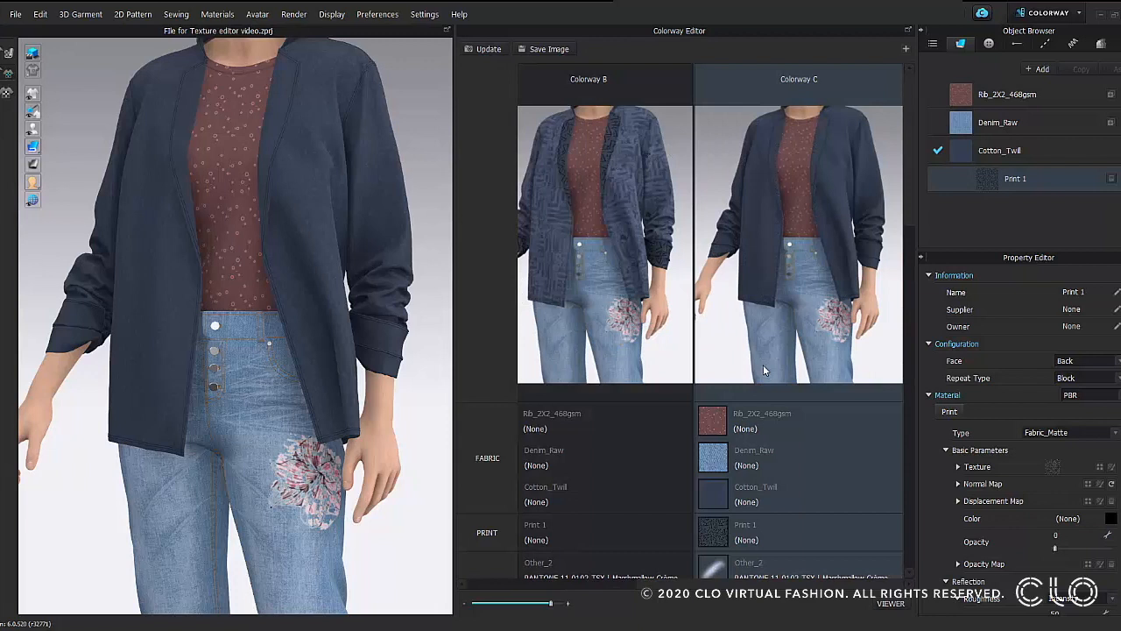
{"action": "mouse_move", "coordinate": [767, 583]}
{"action": "left_mouse_down"}
{"action": "mouse_move", "coordinate": [595, 583]}
{"action": "mouse_move", "coordinate": [788, 576]}
{"action": "left_mouse_up"}
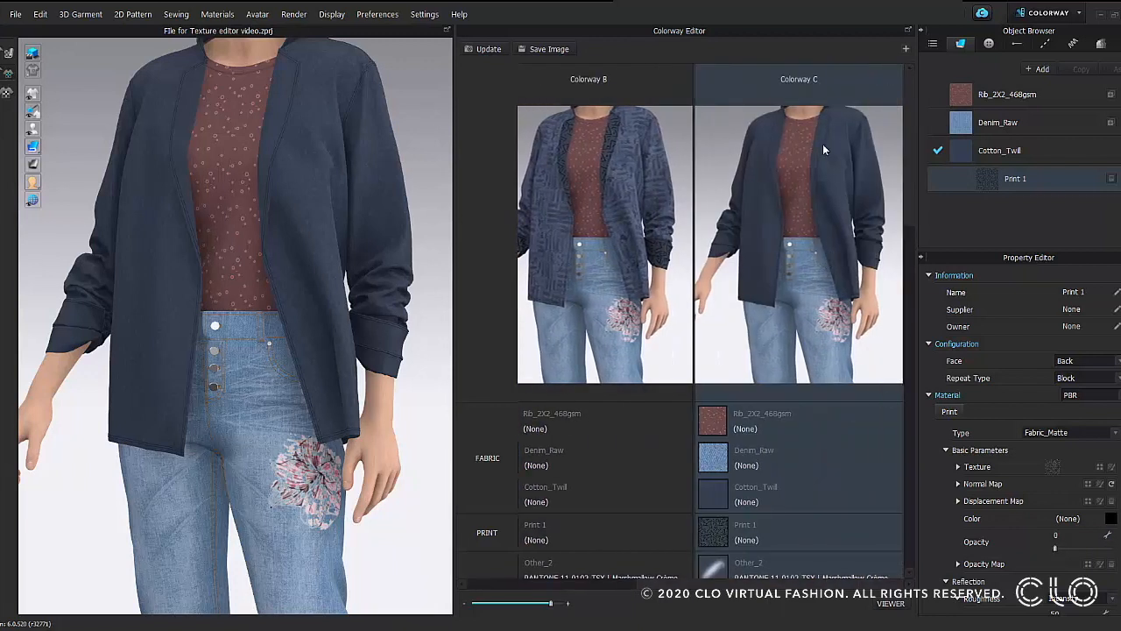
Set the opacity of the floral jeans graphic to 0 in Colorway C and update the colorway previews.
{"action": "scroll", "coordinate": [743, 473], "scroll_direction": "down", "scroll_amount": 3}
{"action": "scroll", "coordinate": [735, 423], "scroll_direction": "up", "scroll_amount": 1}
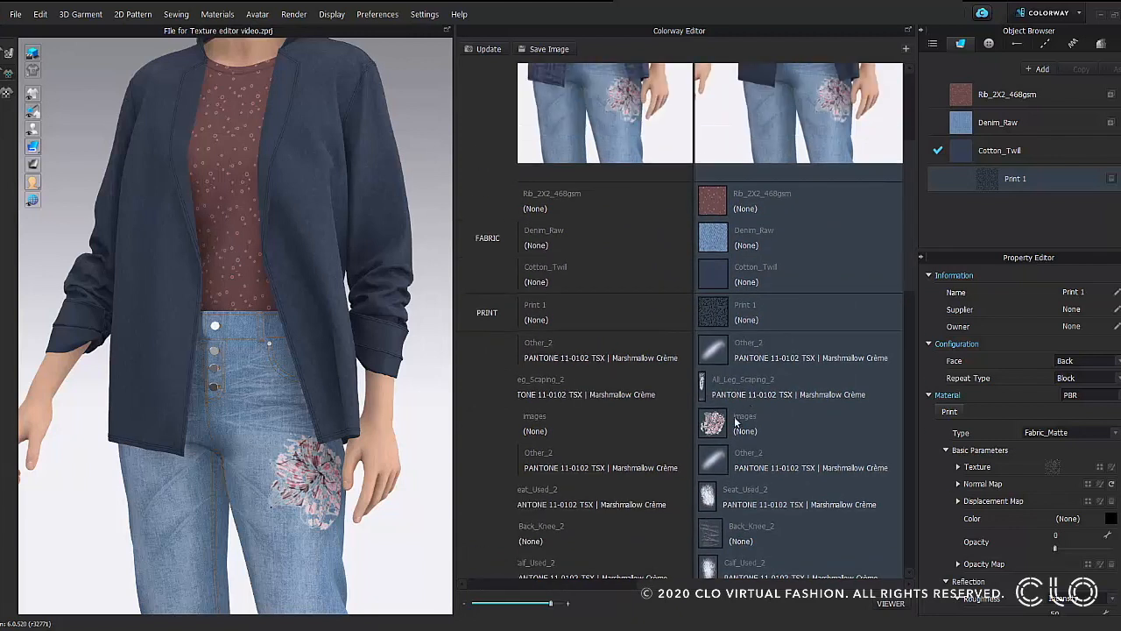
{"action": "left_click", "coordinate": [715, 425]}
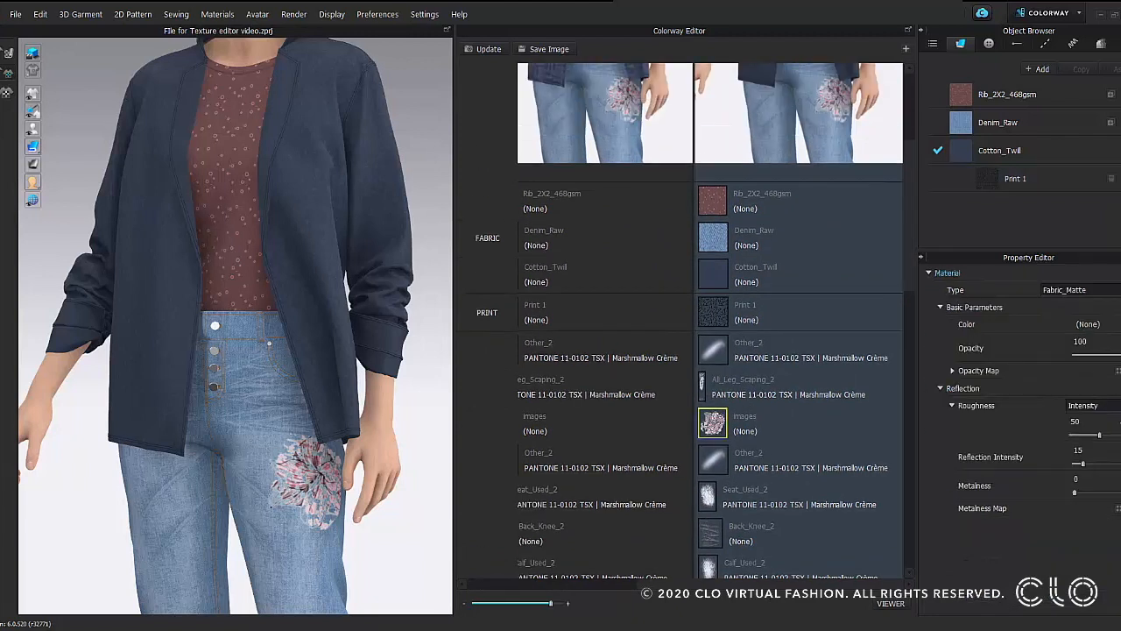
{"action": "left_click_drag", "start_coordinate": [1117, 354], "coordinate": [1073, 356]}
{"action": "scroll", "coordinate": [799, 345], "scroll_direction": "up", "scroll_amount": 2}
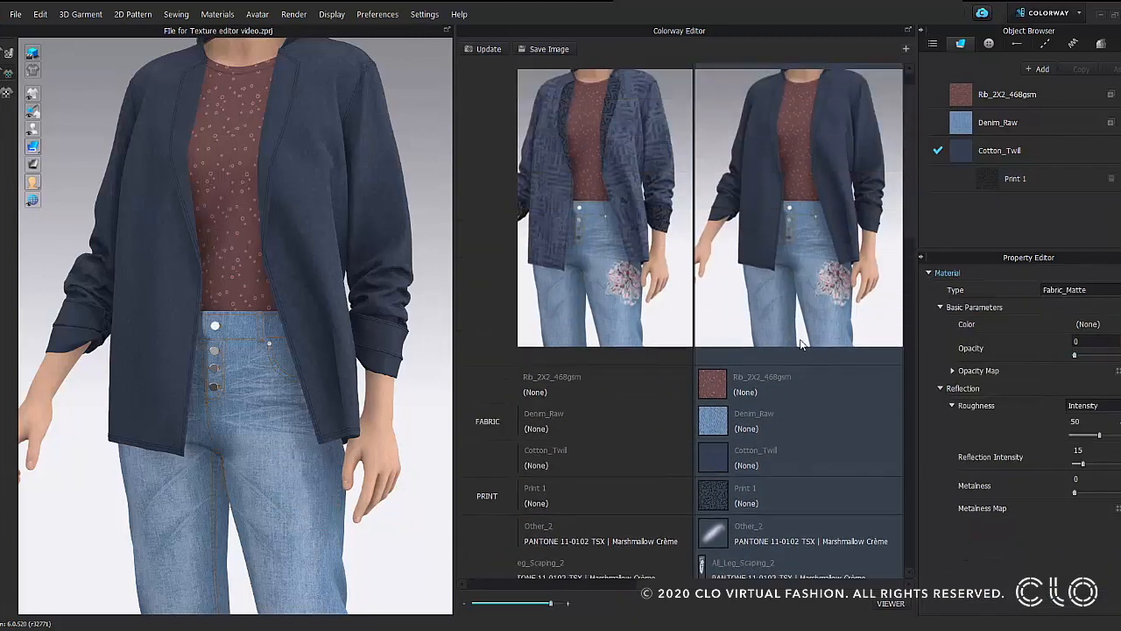
{"action": "left_click", "coordinate": [488, 49]}
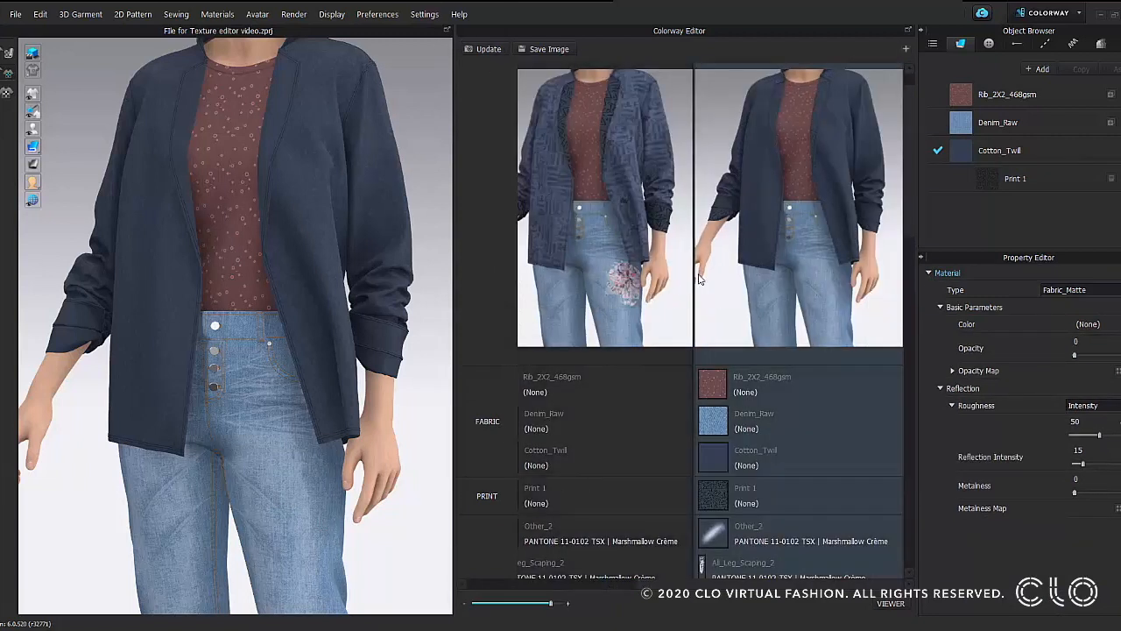
{"action": "left_click_drag", "start_coordinate": [738, 585], "coordinate": [790, 587]}
{"action": "scroll", "coordinate": [825, 188], "scroll_direction": "up", "scroll_amount": 1}
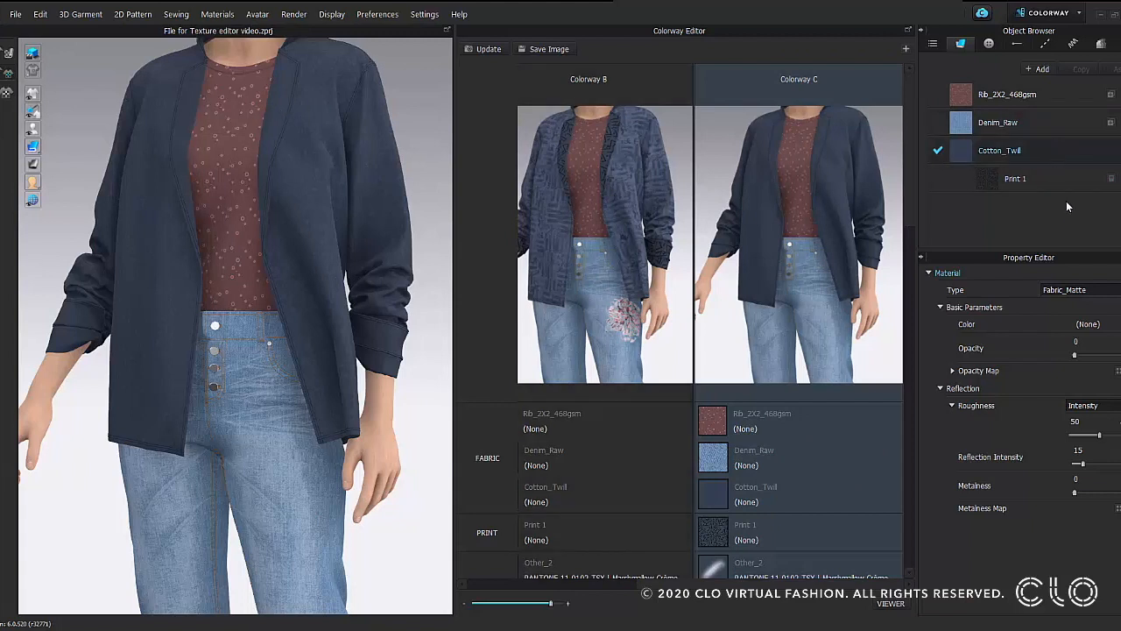
Recolor the base layer of the Cotton_Twill texture to a lighter blue, then apply the texture.
{"action": "left_click", "coordinate": [1057, 156]}
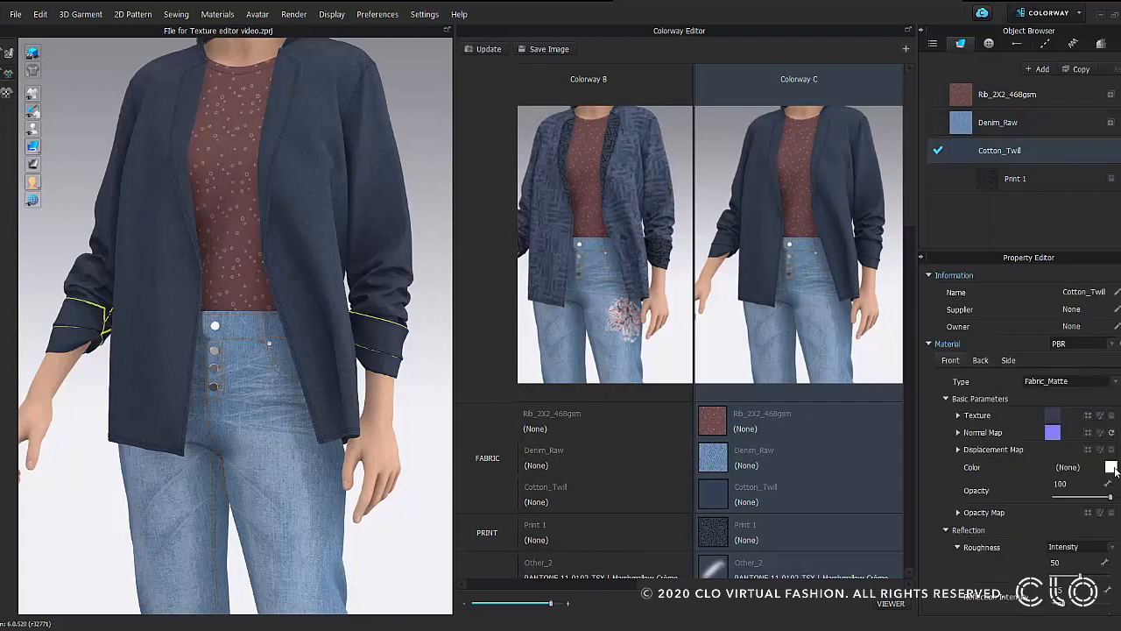
{"action": "left_click", "coordinate": [1087, 416]}
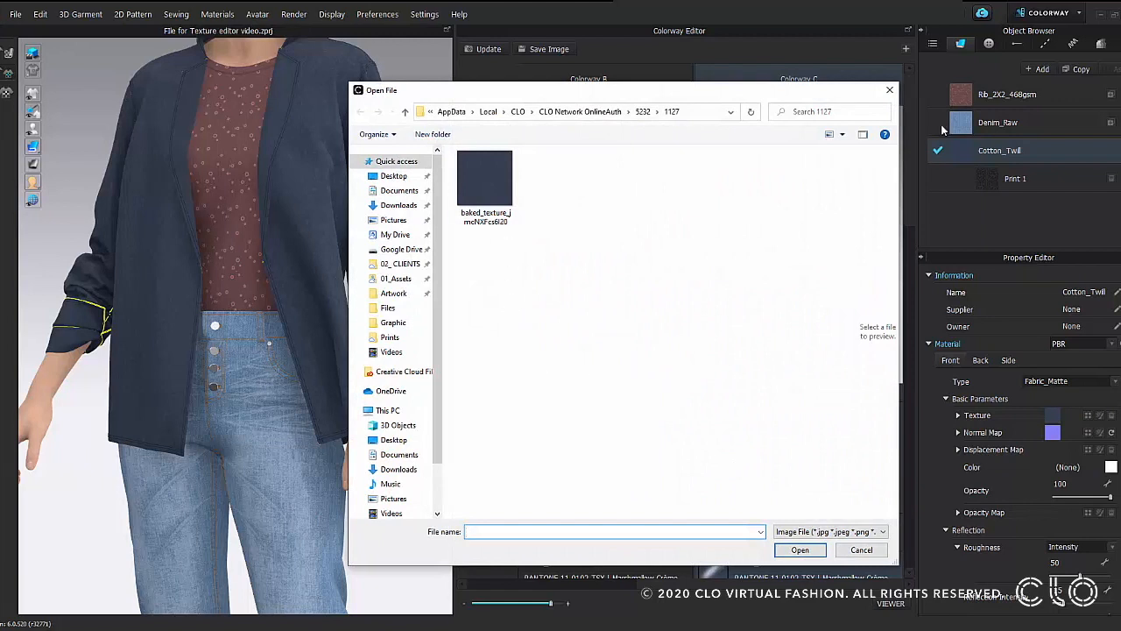
{"action": "left_click", "coordinate": [890, 93]}
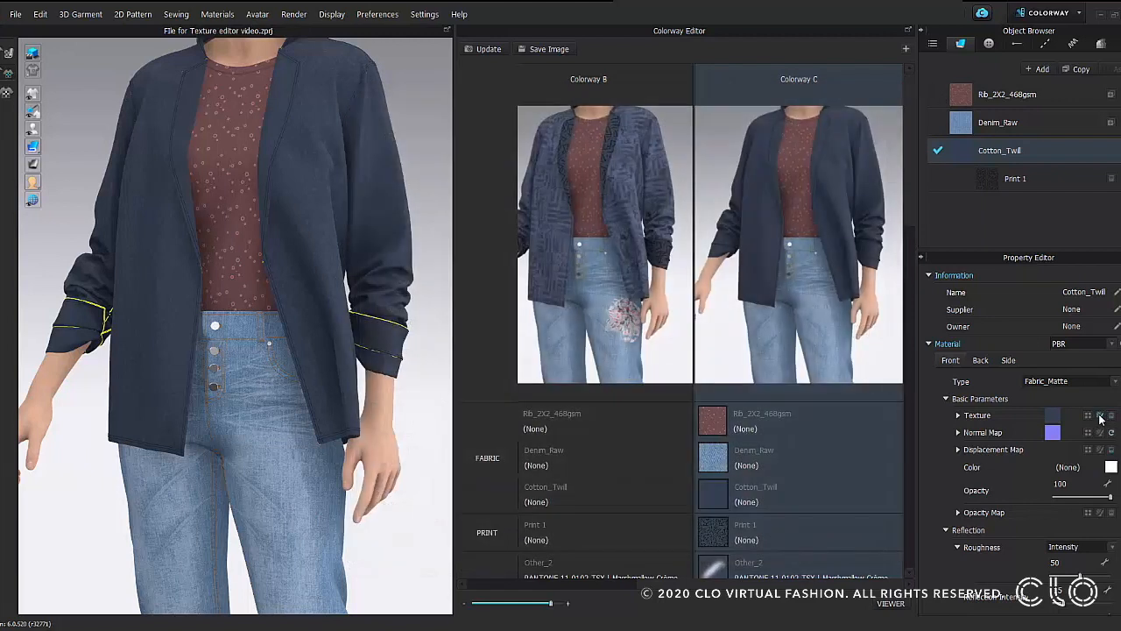
{"action": "left_click", "coordinate": [1100, 417]}
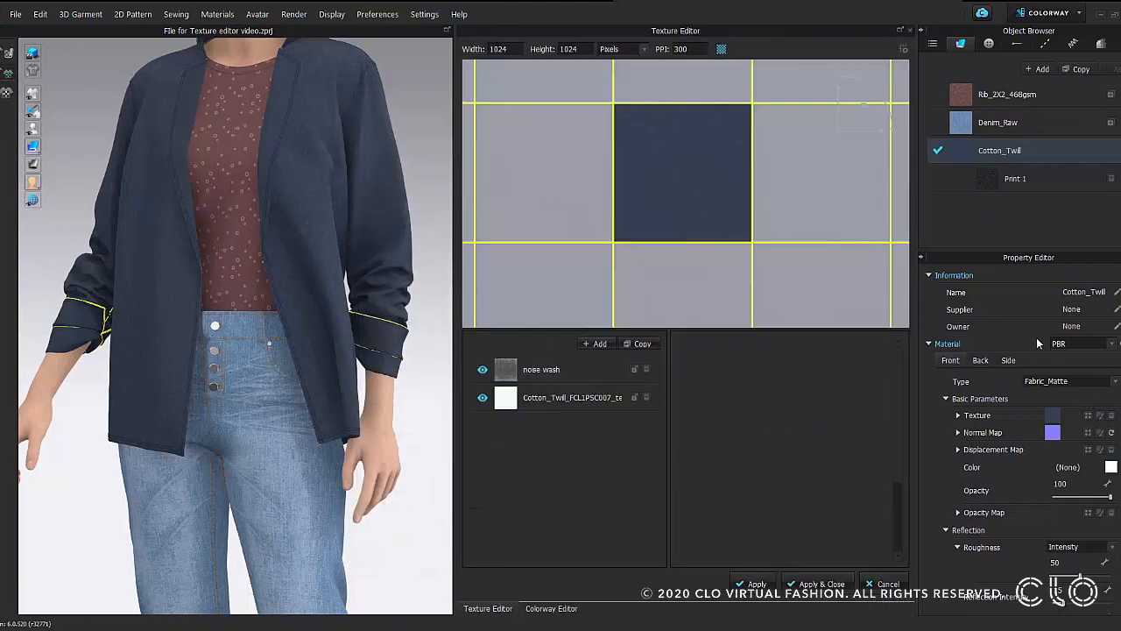
{"action": "left_click", "coordinate": [571, 399]}
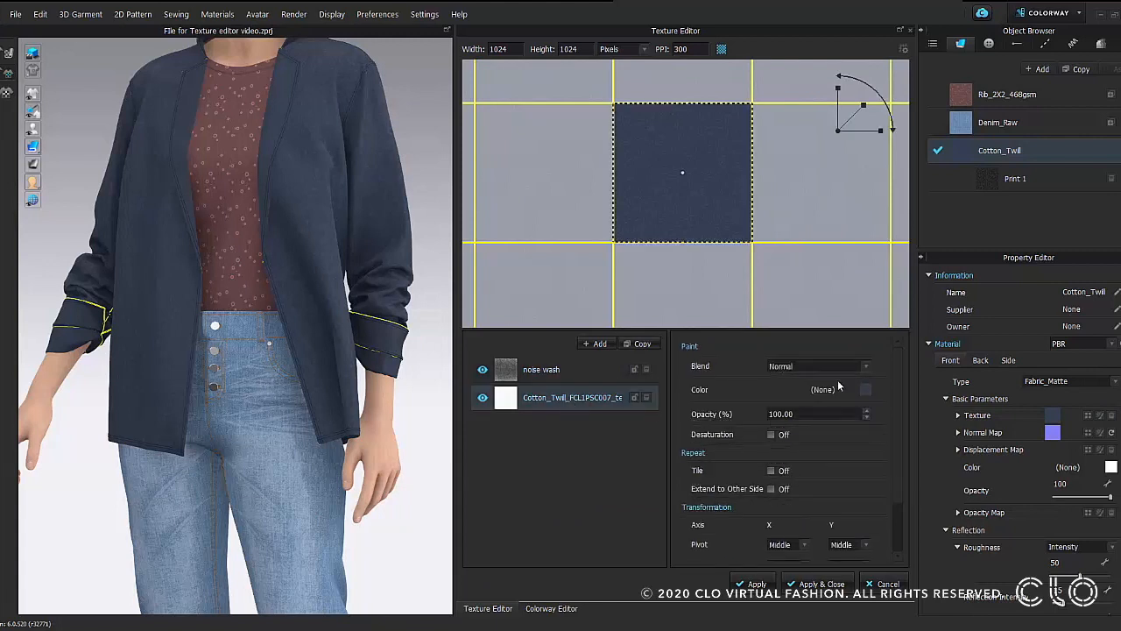
{"action": "left_click", "coordinate": [866, 389]}
{"action": "left_click", "coordinate": [385, 161]}
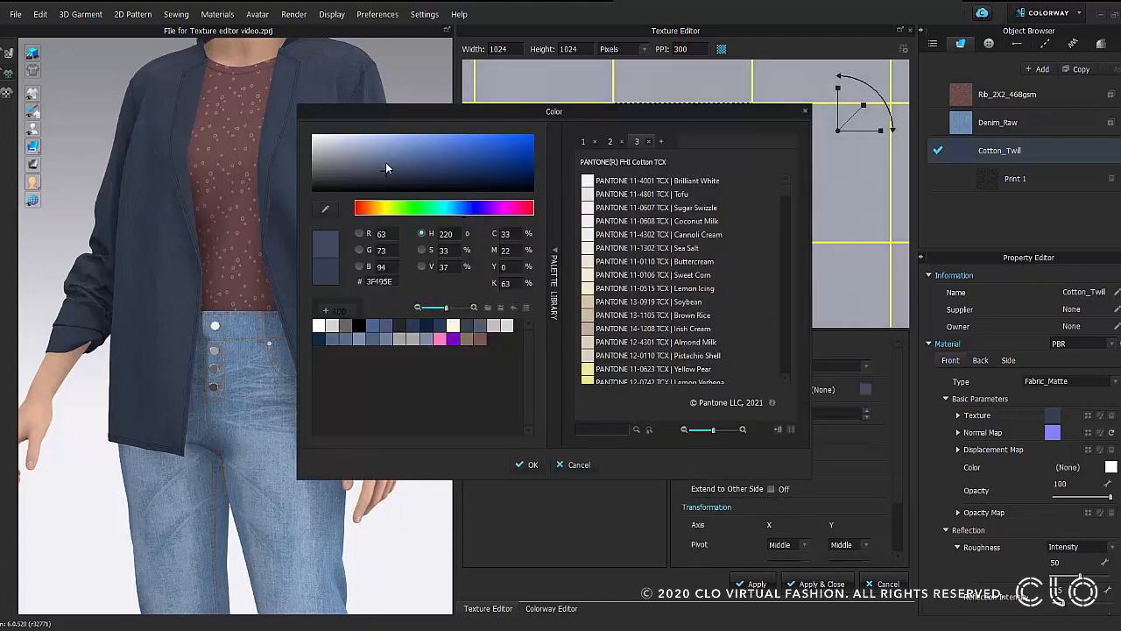
{"action": "left_click", "coordinate": [533, 464]}
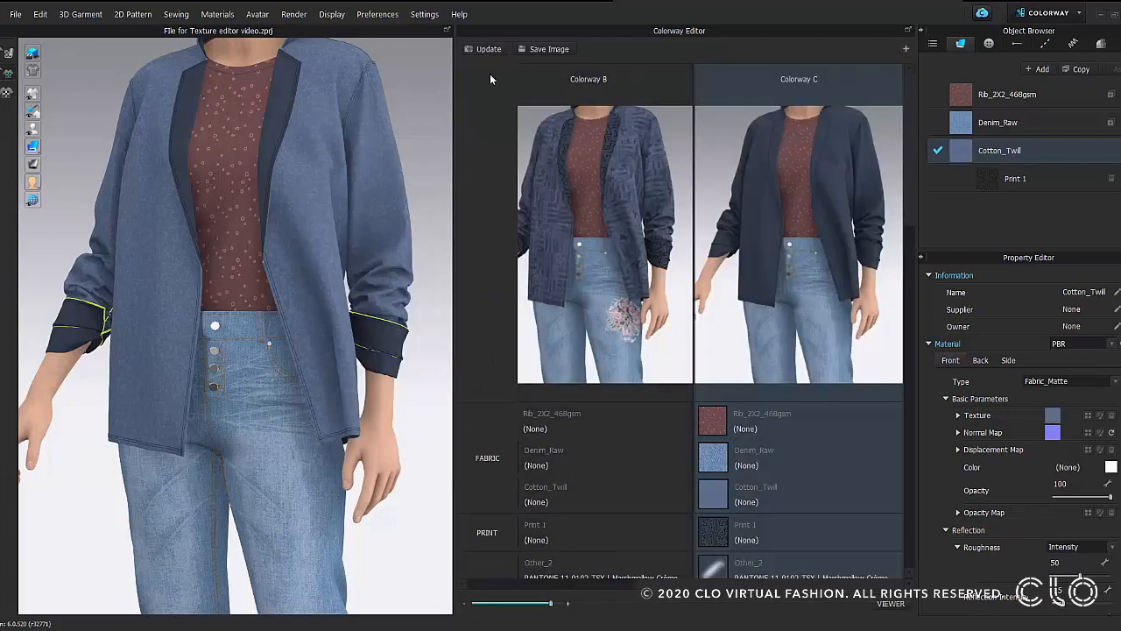
Open the Rib_2X2_468gsm fabric's texture for editing and remove its dot print layer in Colorway C.
{"action": "left_click", "coordinate": [1042, 94]}
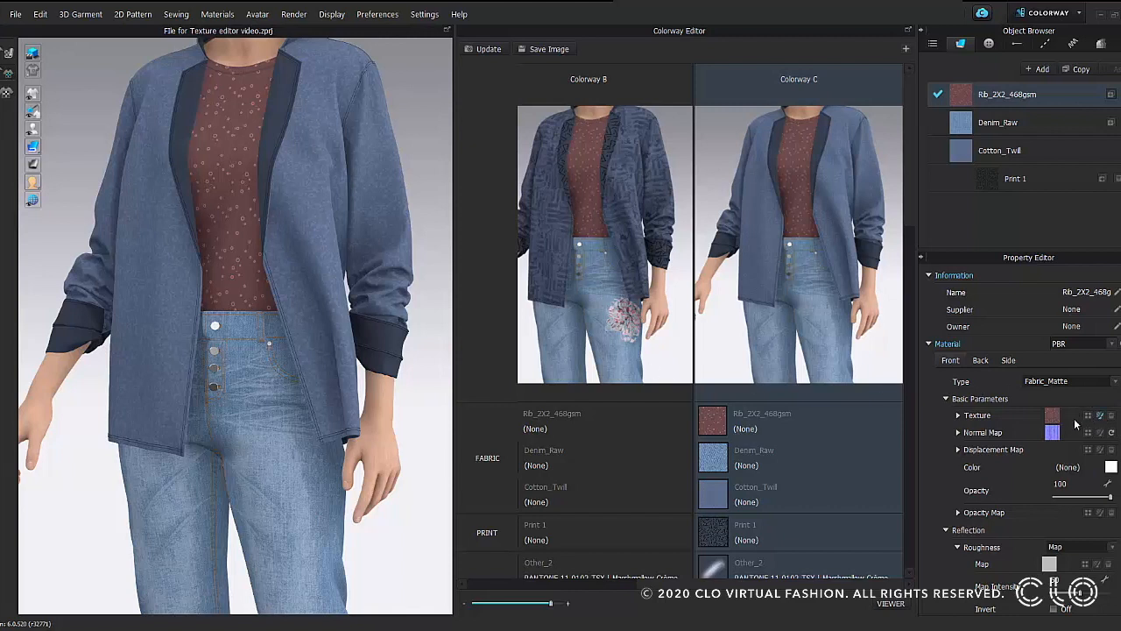
{"action": "left_click", "coordinate": [1102, 417]}
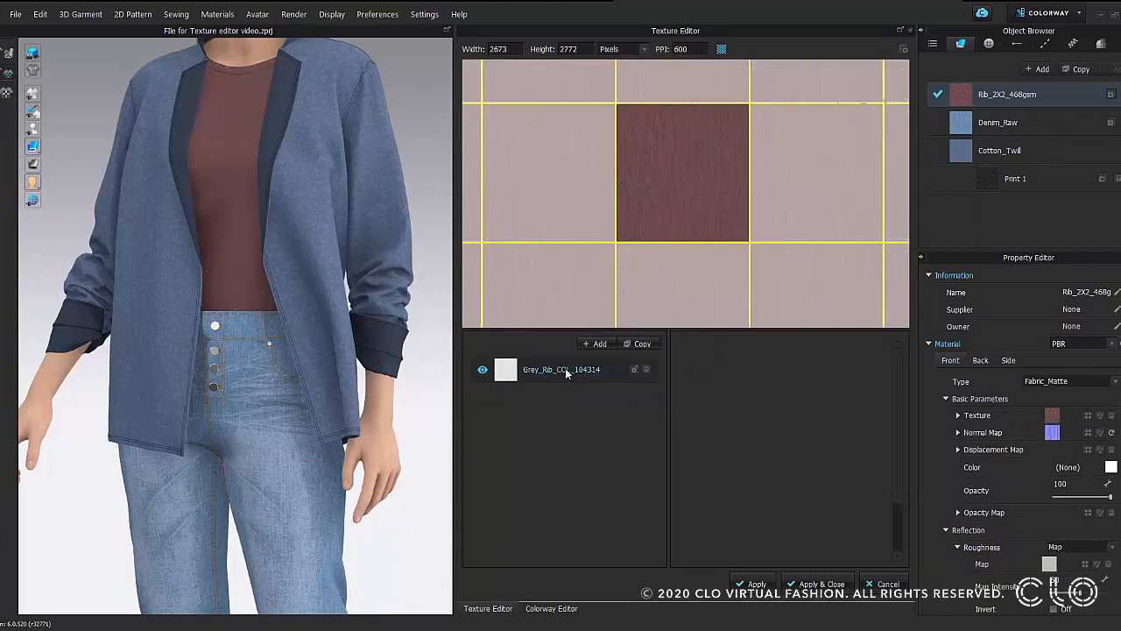
Set the Grey_Rib_COL_104314 layer's color to white (FFFFFF), turn its desaturation off and apply the texture.
{"action": "left_click", "coordinate": [565, 369]}
{"action": "left_click", "coordinate": [866, 390]}
{"action": "left_click_drag", "start_coordinate": [397, 156], "coordinate": [272, 110]}
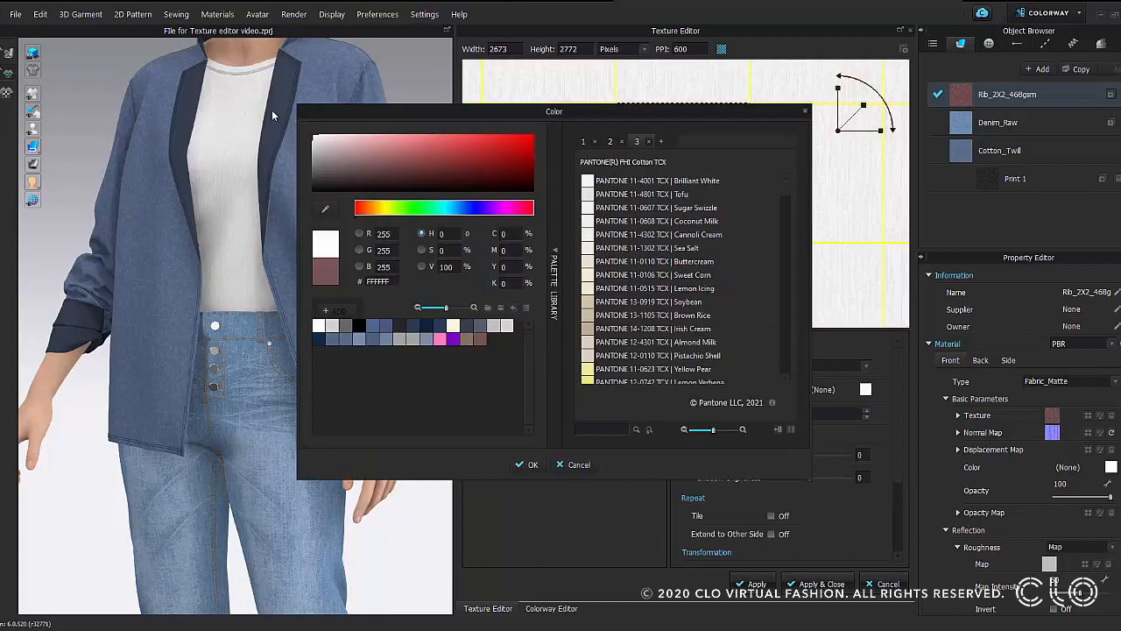
{"action": "left_click", "coordinate": [527, 465]}
{"action": "left_click", "coordinate": [771, 435]}
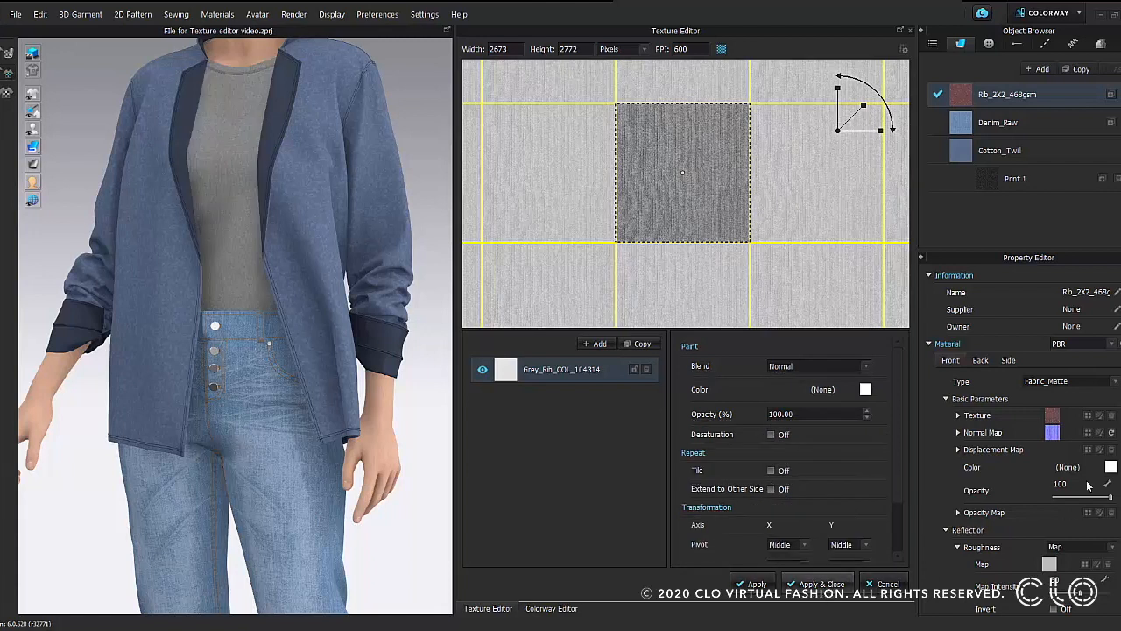
Turn on desaturation for the Rib_2X2_468gsm texture in Colorway C and set the fabric color to Gray 2.
{"action": "left_click", "coordinate": [958, 415]}
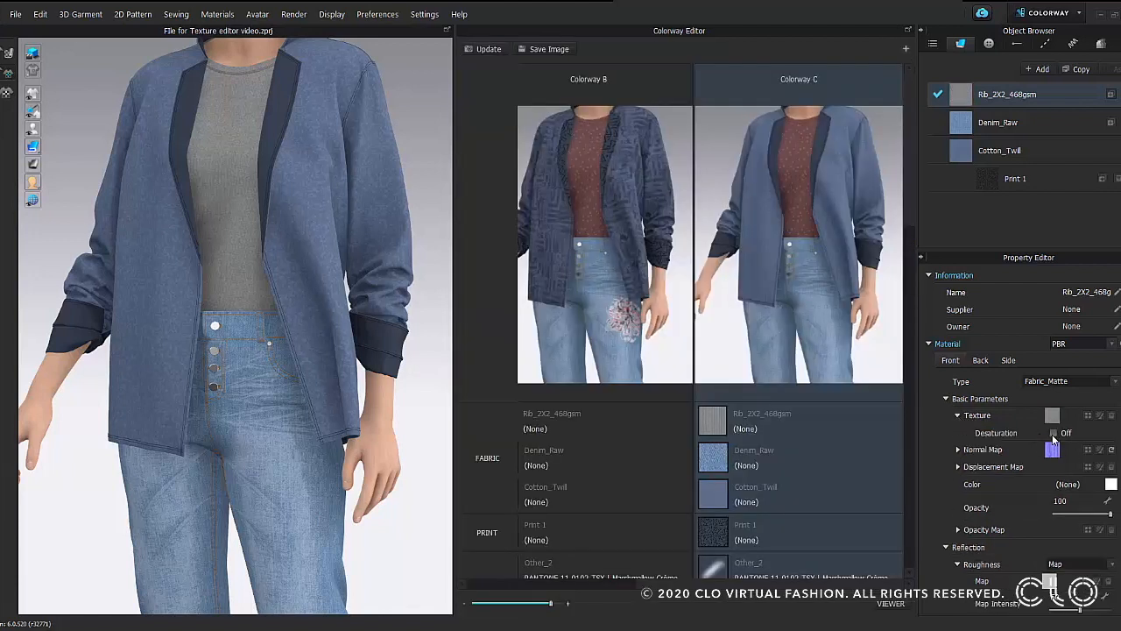
{"action": "left_click", "coordinate": [1054, 432]}
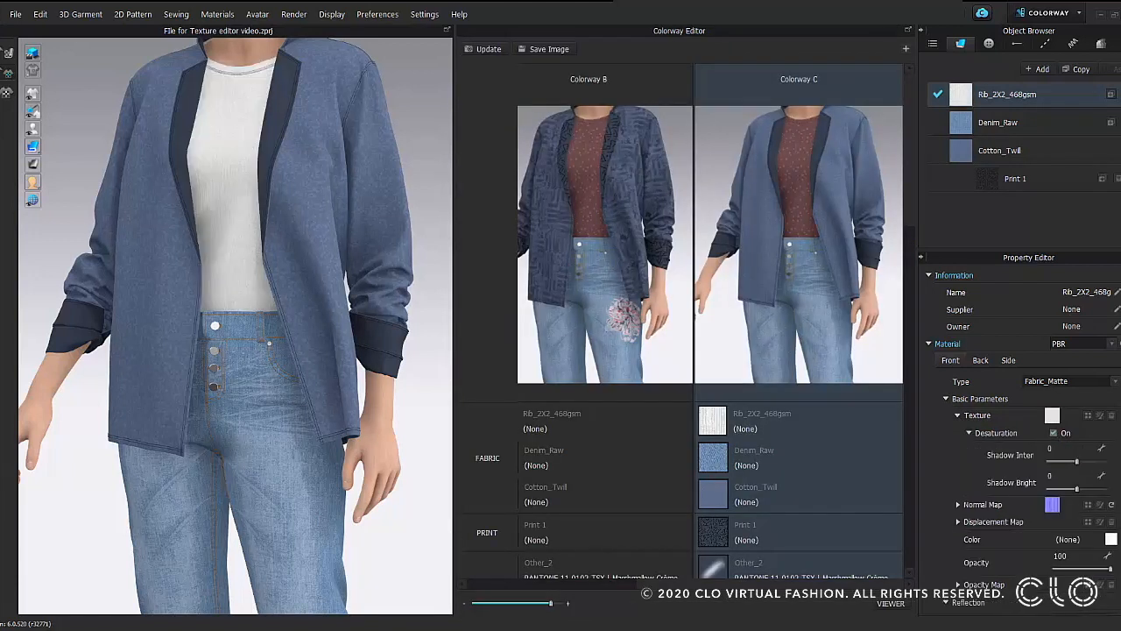
{"action": "left_click", "coordinate": [1110, 540]}
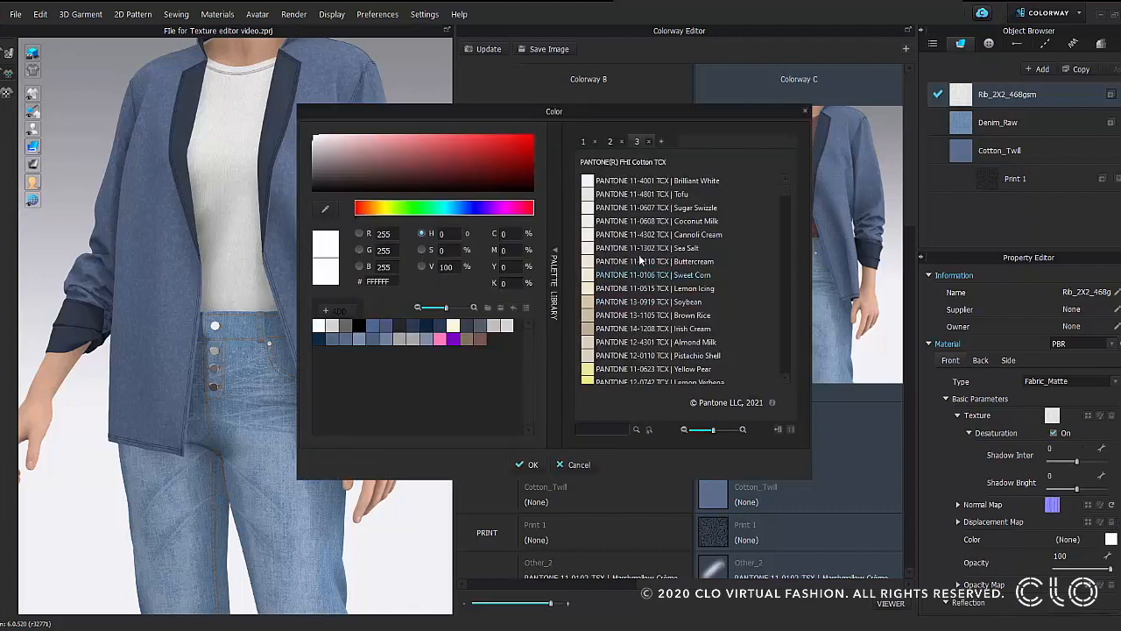
{"action": "left_click", "coordinate": [702, 193]}
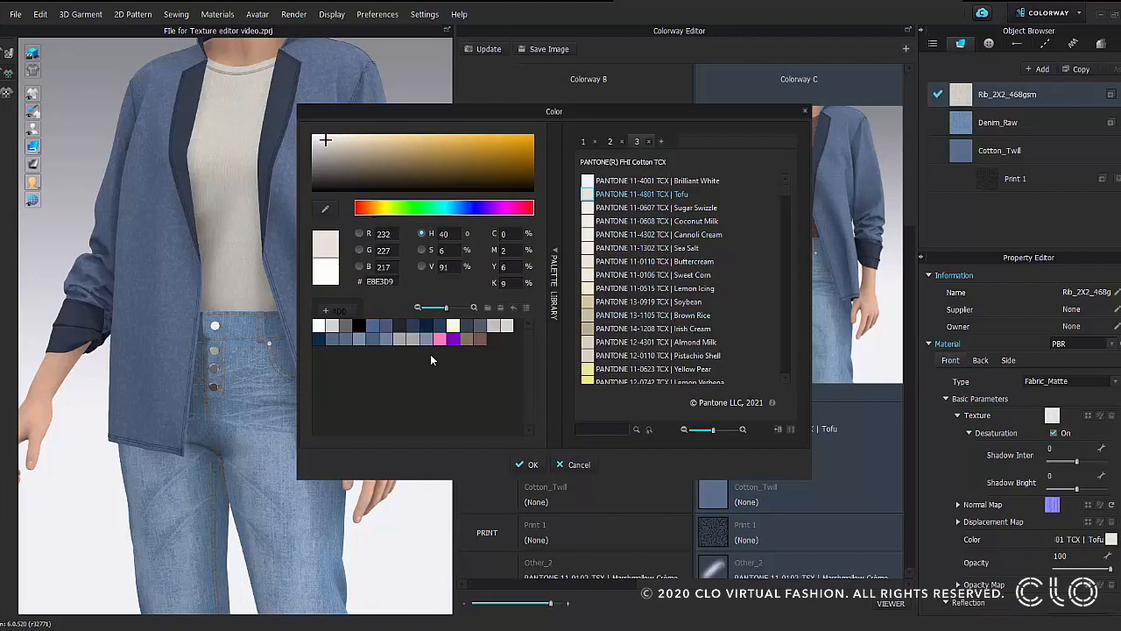
{"action": "left_click", "coordinate": [345, 325]}
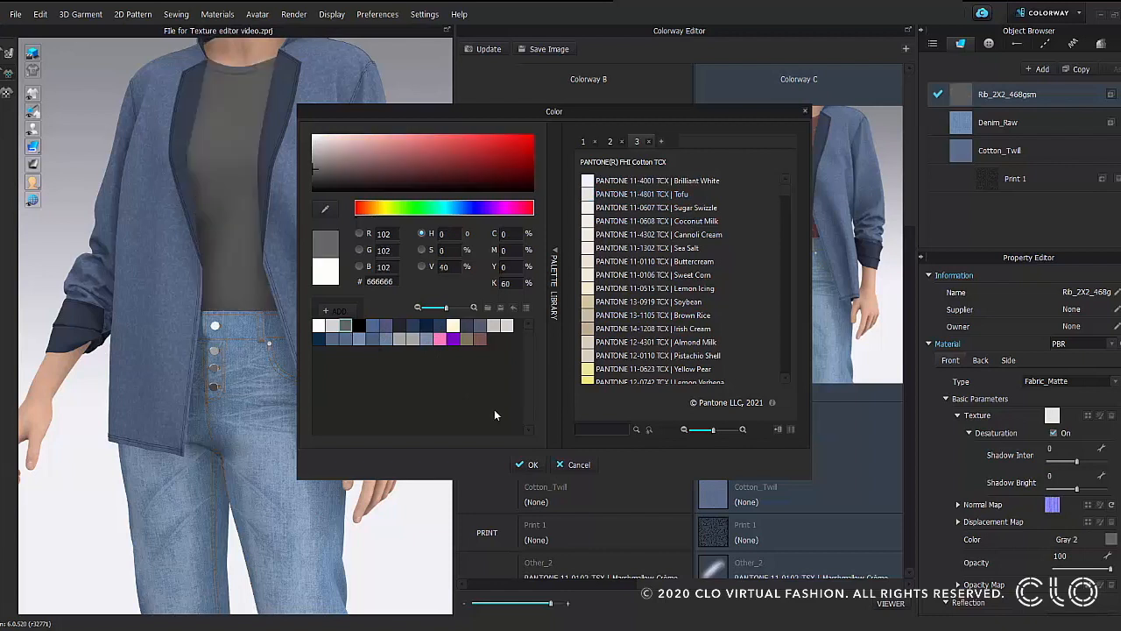
{"action": "left_click", "coordinate": [525, 464]}
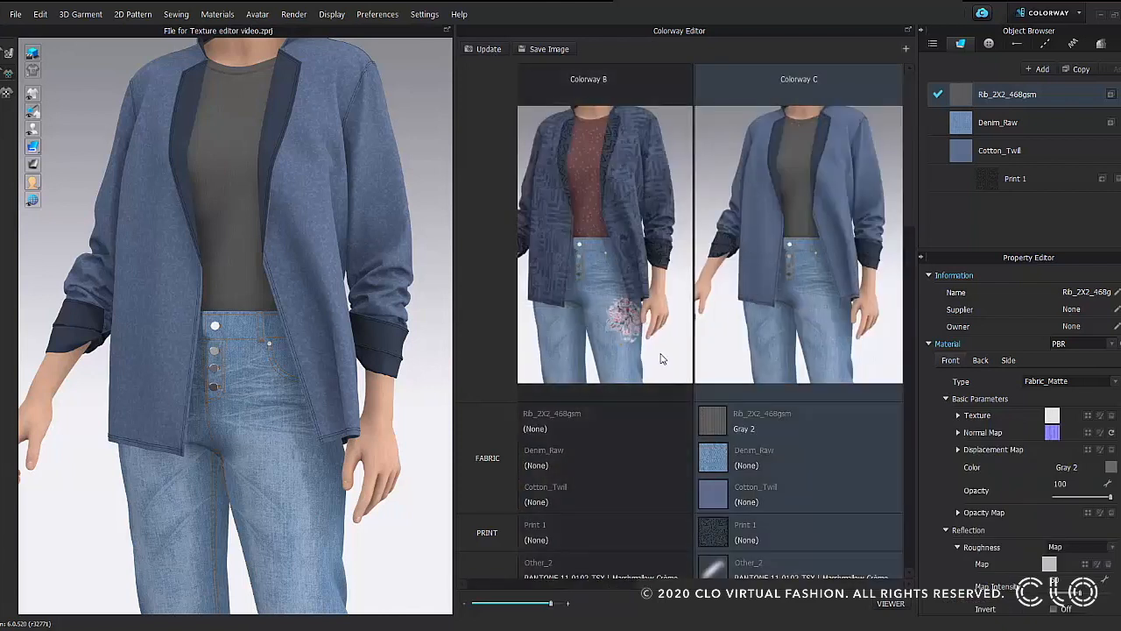
Compare the Rib_2X2_468gsm texture's desaturation settings between Colorway B and Colorway C, and view the Colorway C outfit.
{"action": "left_click", "coordinate": [627, 226]}
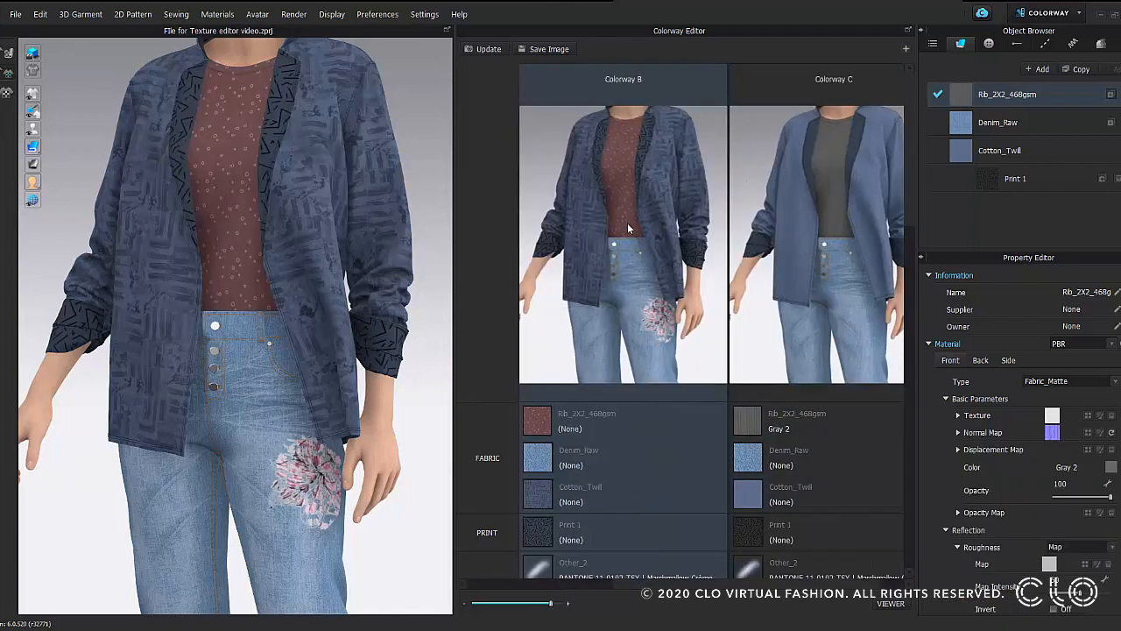
{"action": "left_click", "coordinate": [958, 415]}
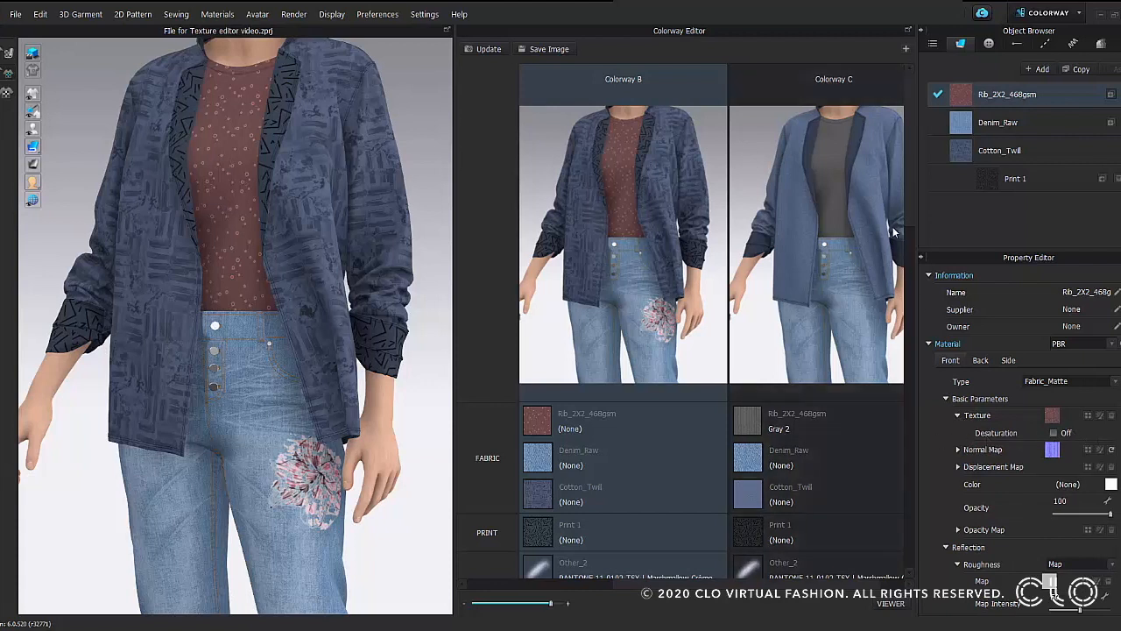
{"action": "left_click", "coordinate": [845, 340]}
{"action": "left_click", "coordinate": [958, 415]}
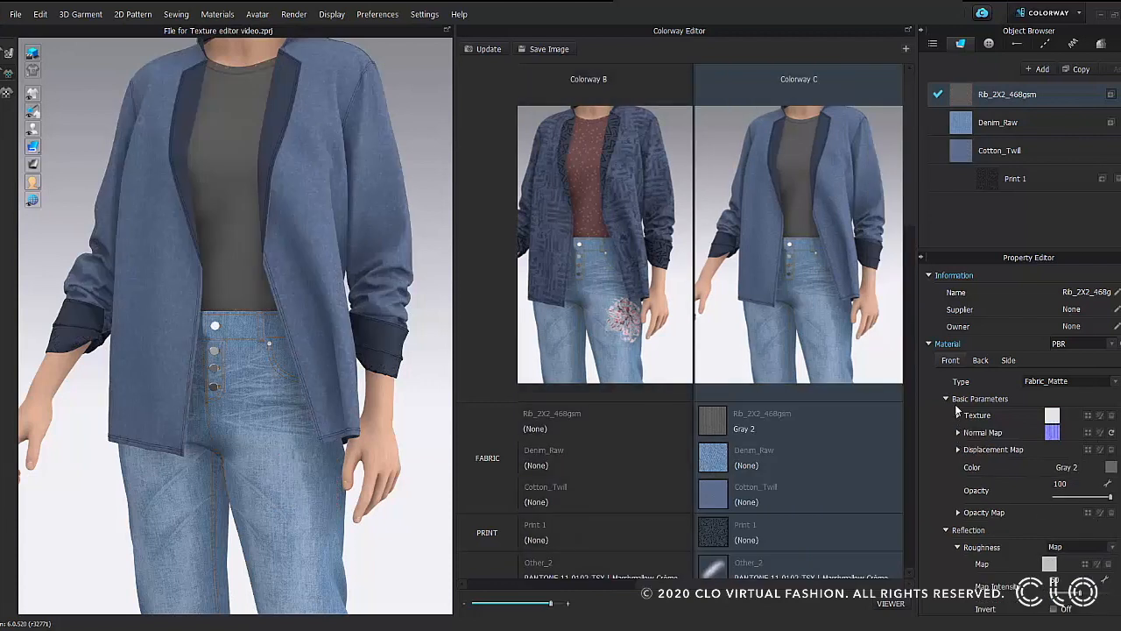
{"action": "left_click", "coordinate": [1054, 433]}
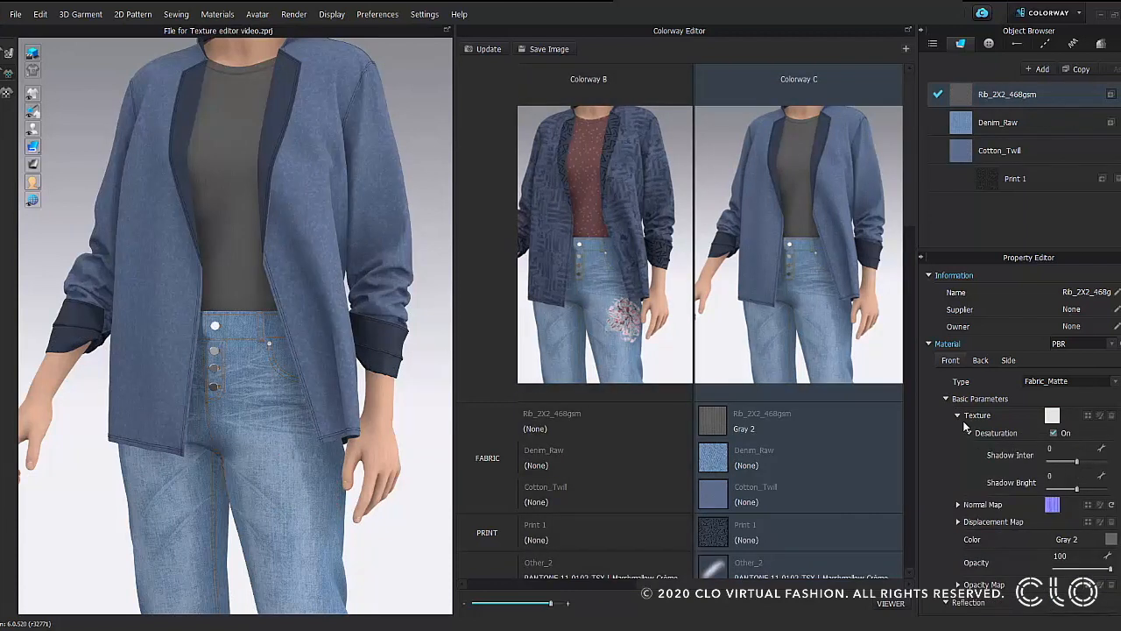
{"action": "left_click", "coordinate": [957, 415]}
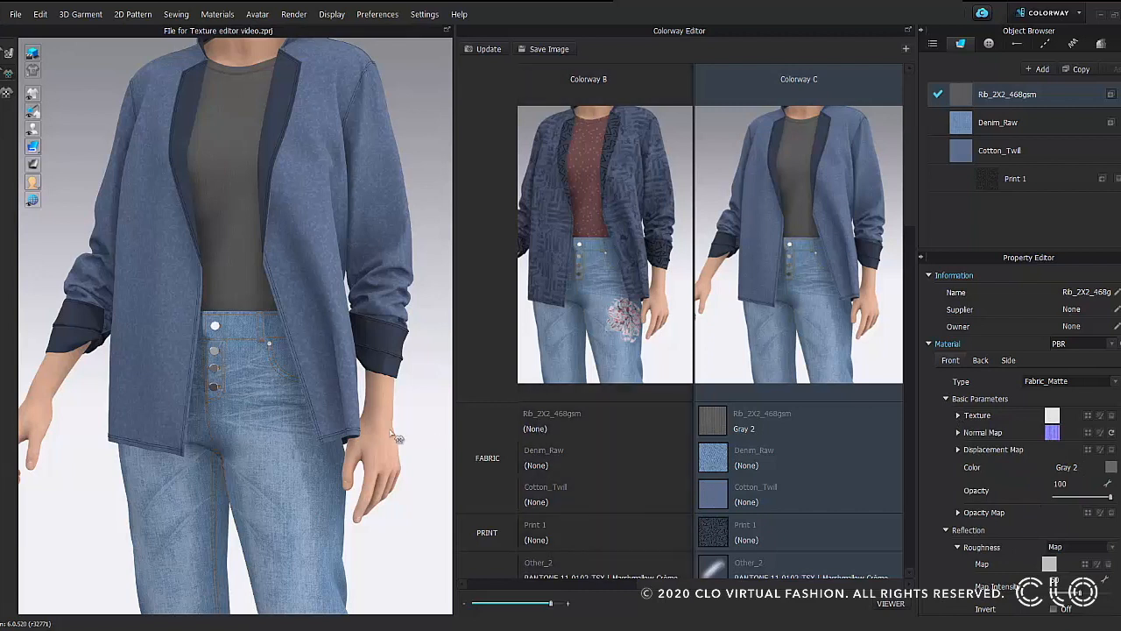
{"action": "scroll", "coordinate": [397, 438], "scroll_direction": "down", "scroll_amount": 2}
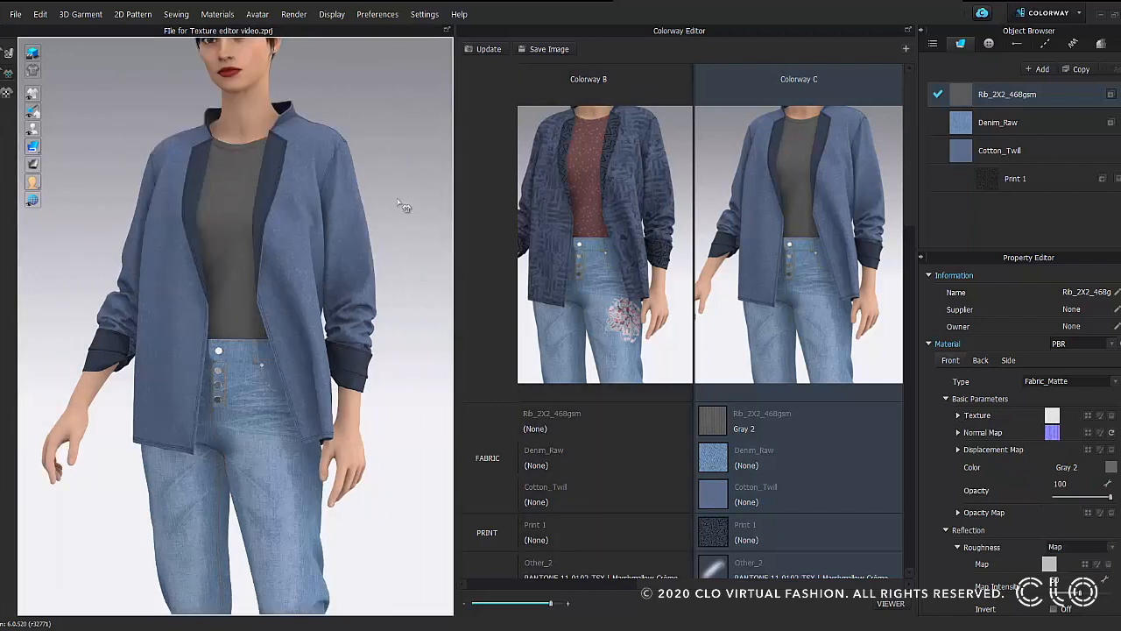